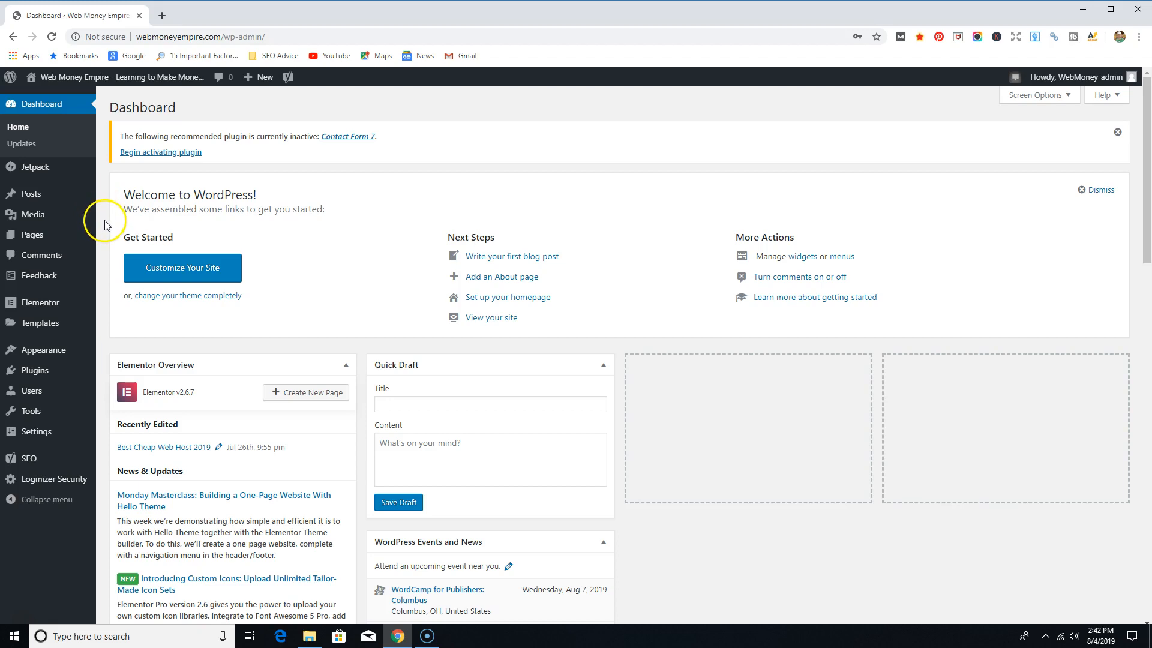
- Open the permalink settings to review the site's URL structure options
{"action": "mouse_move", "coordinate": [34, 240]}
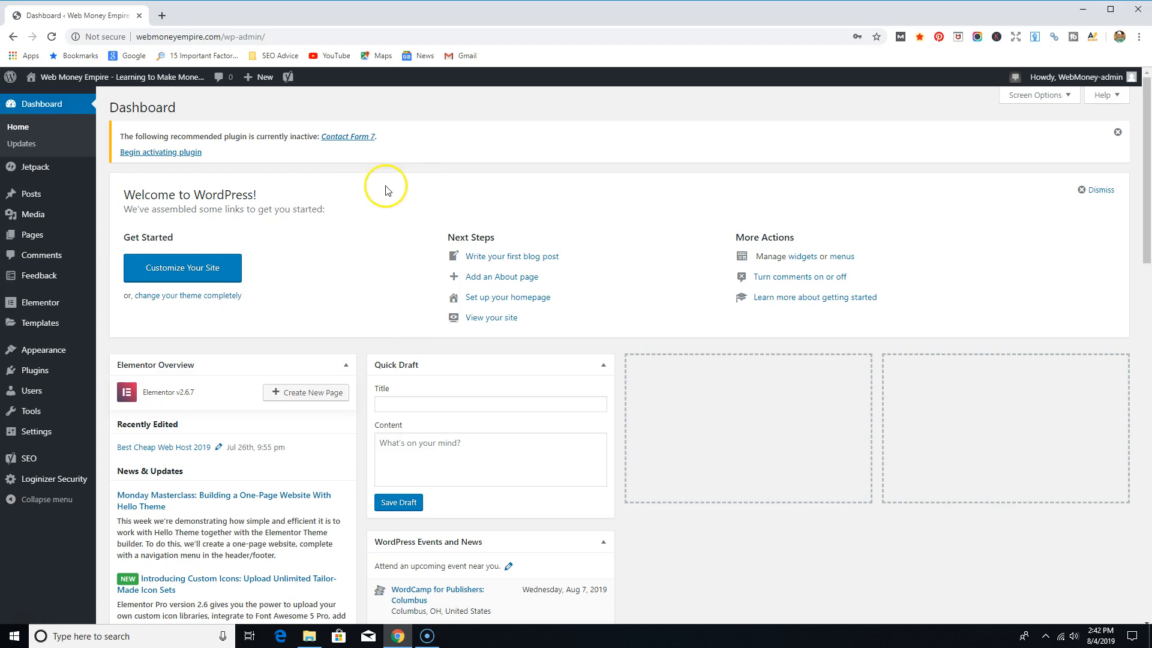
{"action": "mouse_move", "coordinate": [253, 81]}
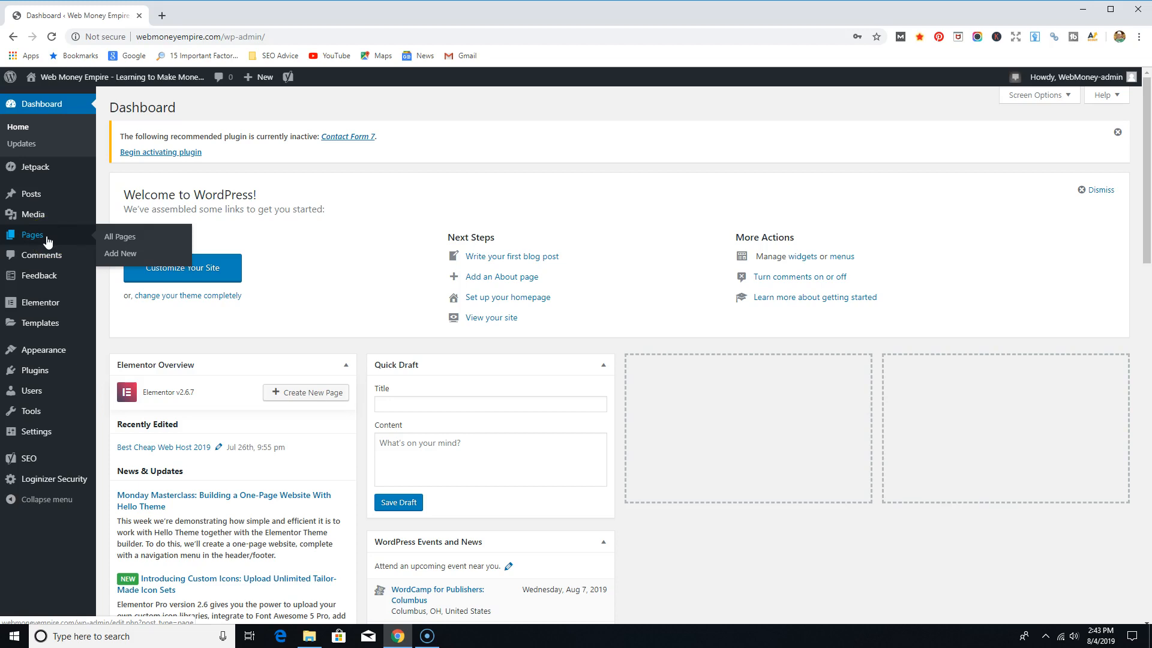
{"action": "mouse_move", "coordinate": [44, 440]}
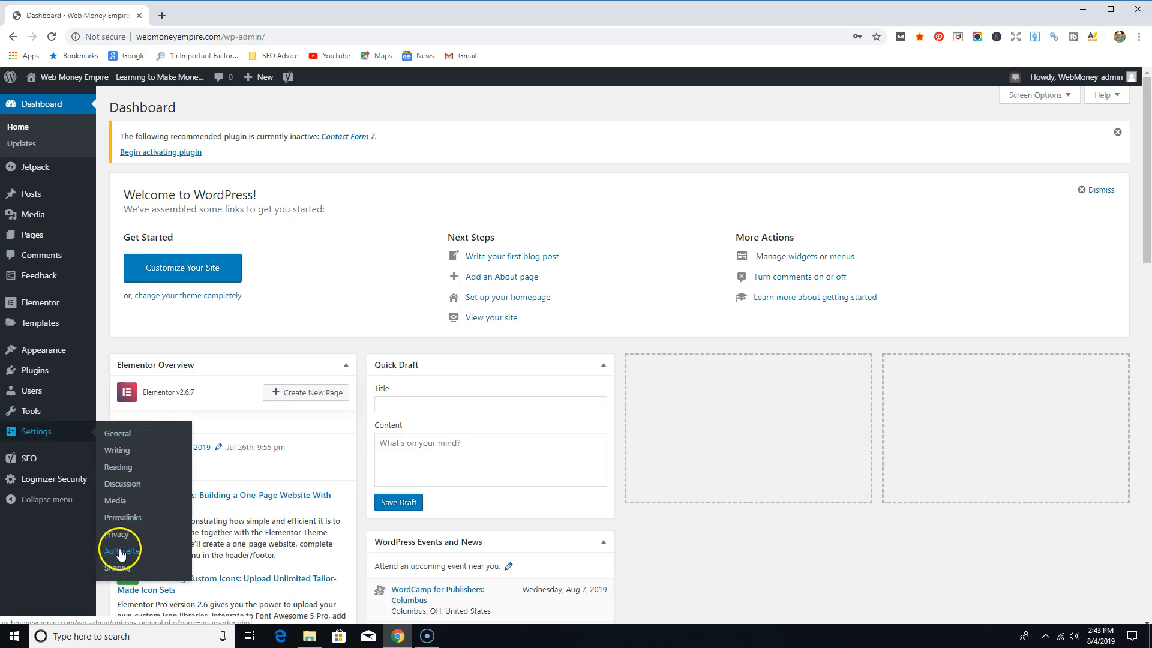
{"action": "left_click", "coordinate": [117, 520]}
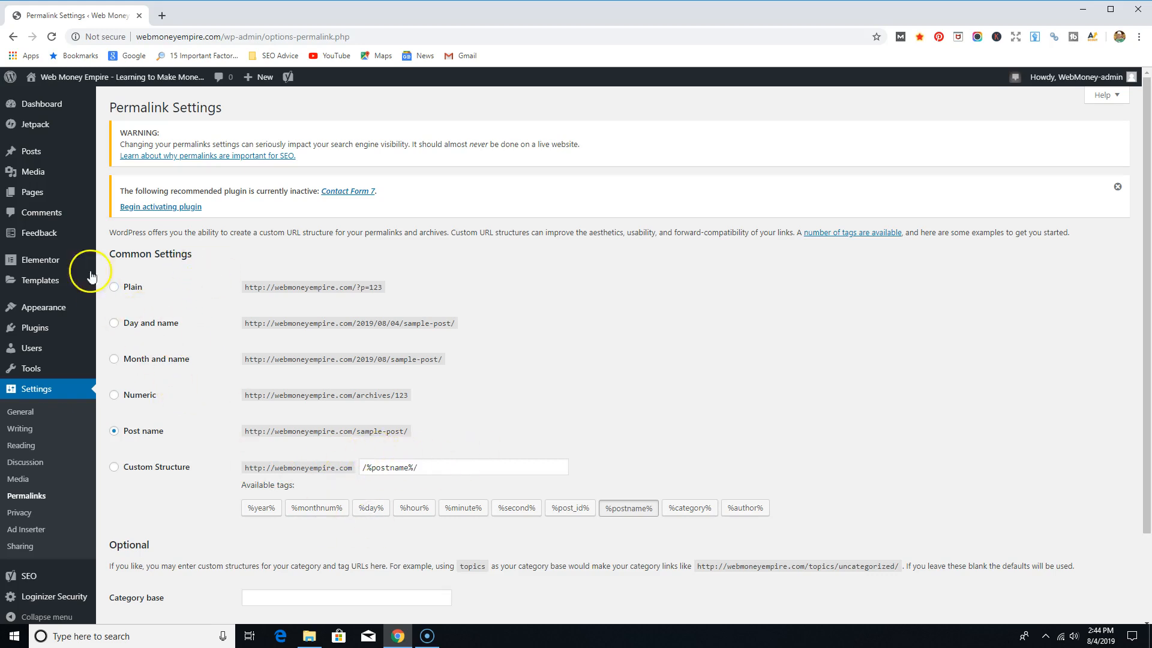
- Start a new blank page on the site
{"action": "mouse_move", "coordinate": [33, 190]}
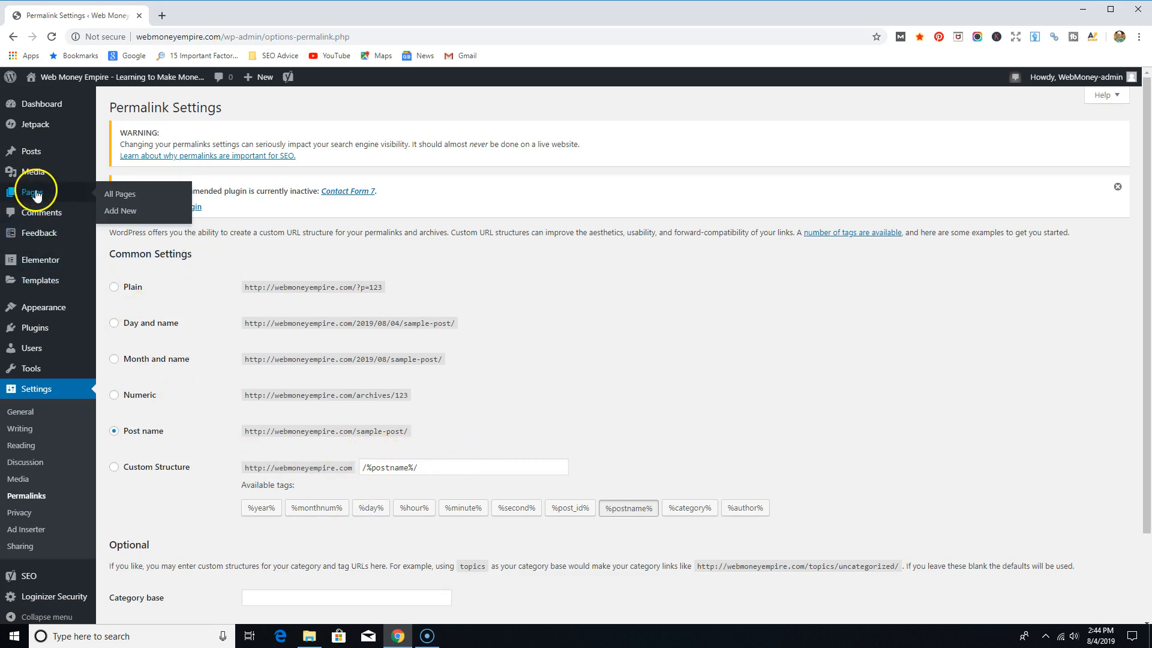
{"action": "left_click", "coordinate": [120, 210]}
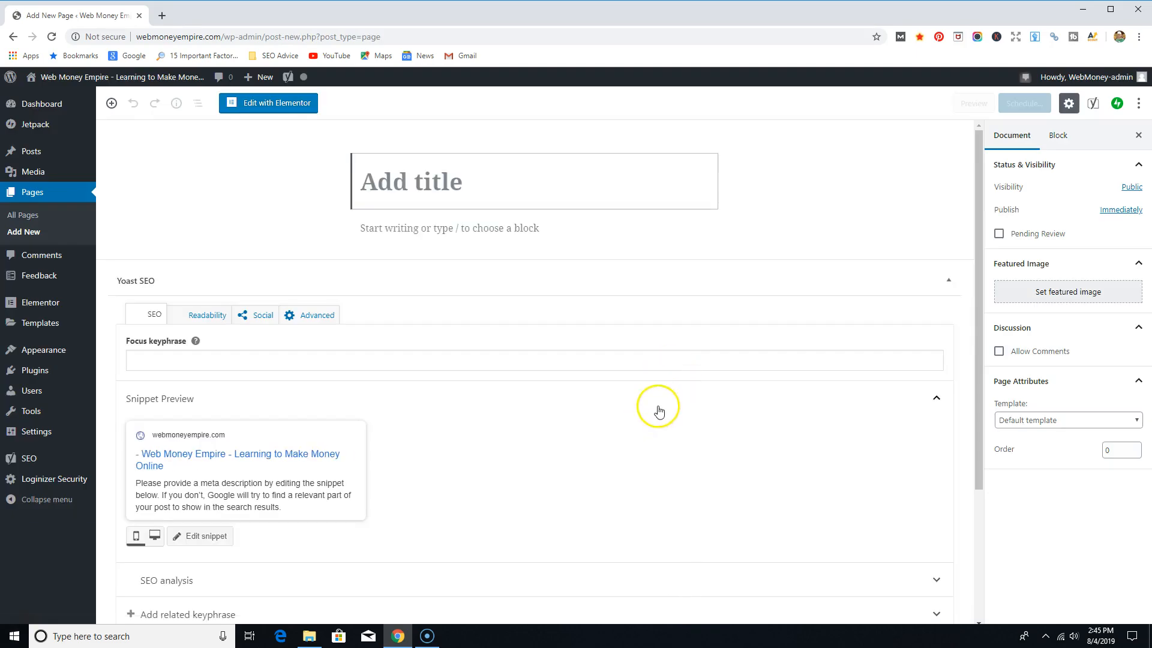
{"action": "left_click", "coordinate": [384, 175]}
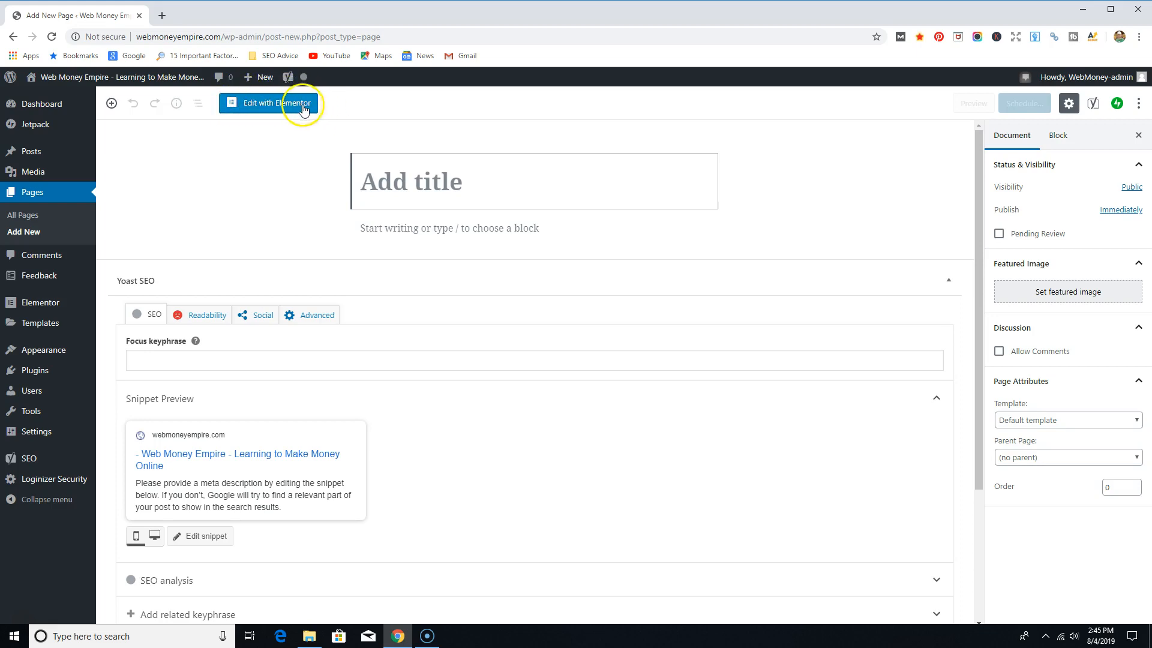
{"action": "mouse_move", "coordinate": [36, 378]}
{"action": "left_click", "coordinate": [300, 107]}
- Title the new page "How to Build a Wordpress Site"
{"action": "left_click", "coordinate": [399, 191]}
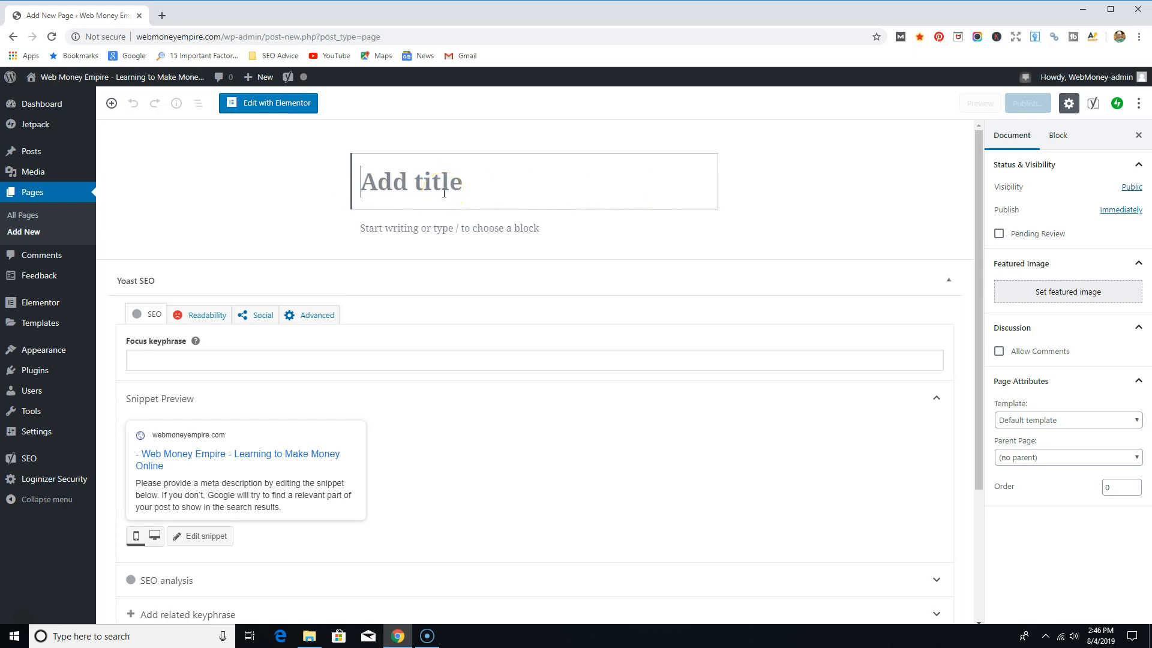
{"action": "left_click", "coordinate": [553, 201]}
{"action": "left_click", "coordinate": [470, 203]}
{"action": "left_click", "coordinate": [390, 184]}
{"action": "type", "text": "How"}
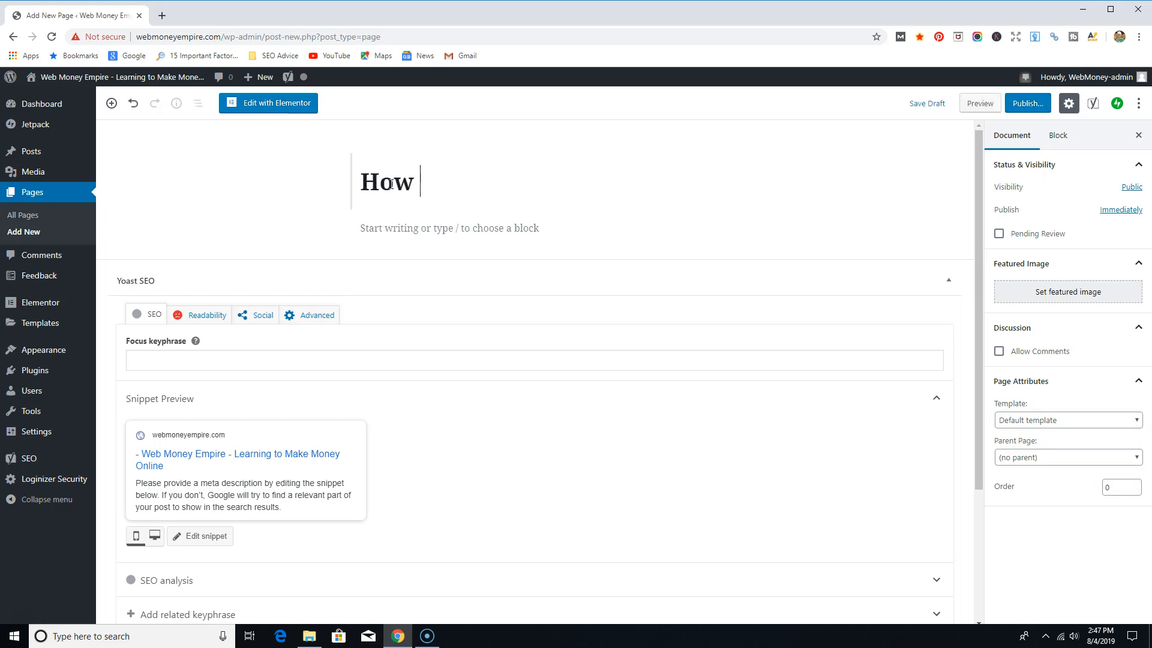
{"action": "type", "text": " to Build a "}
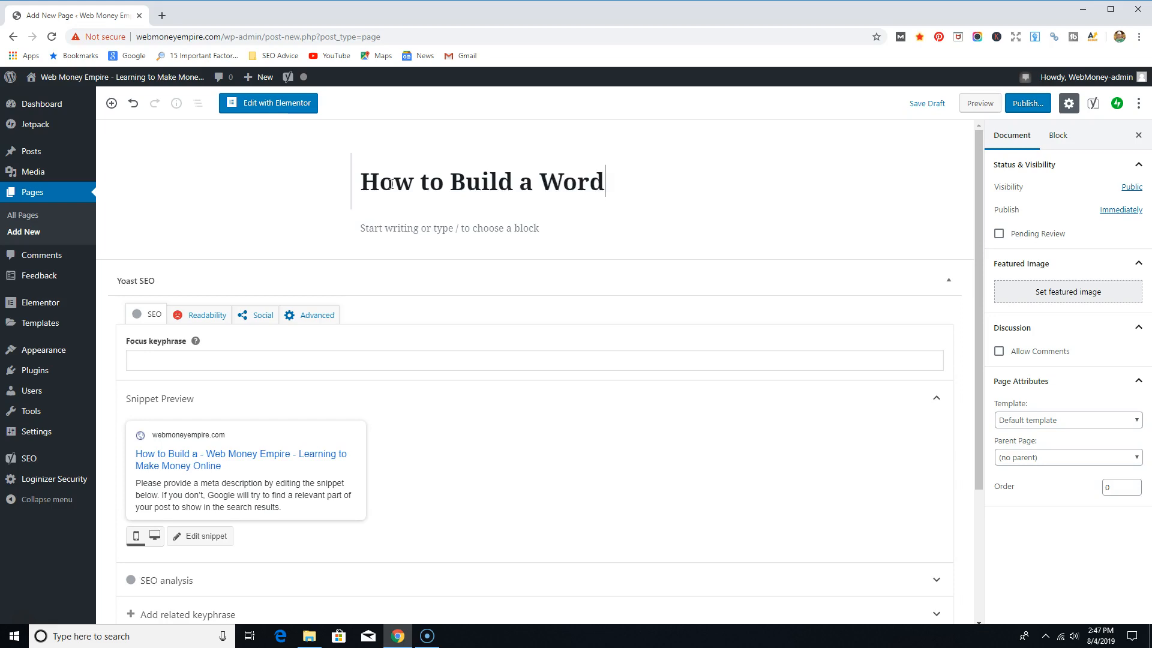
{"action": "type", "text": "Wordpress Site"}
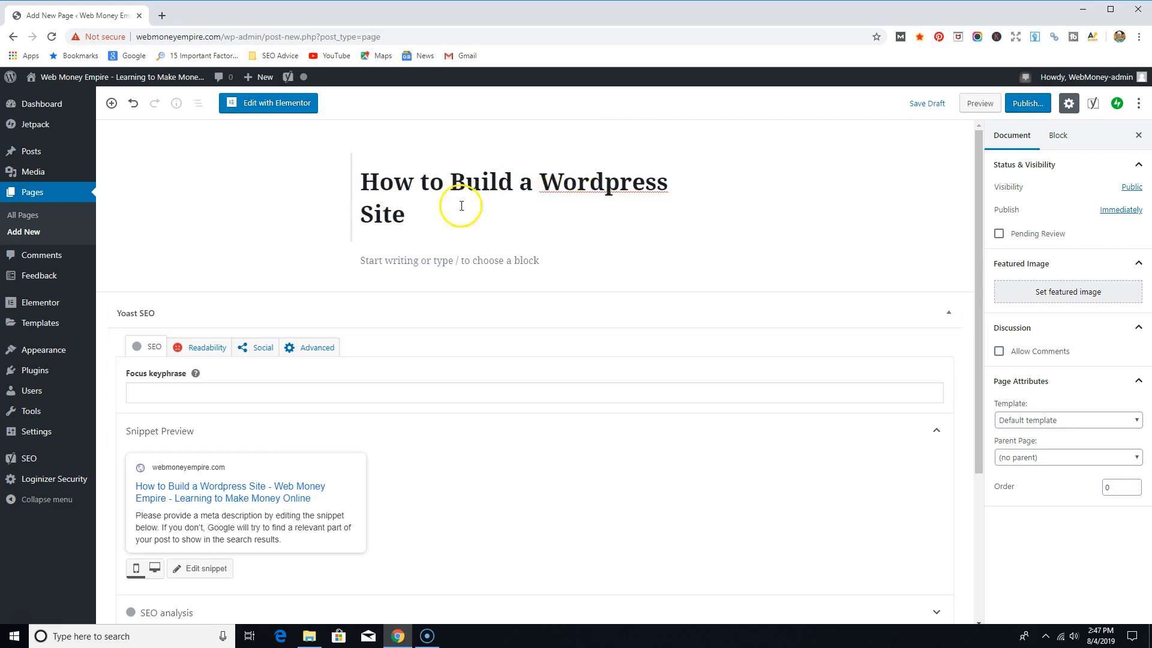
{"action": "left_click", "coordinate": [494, 218]}
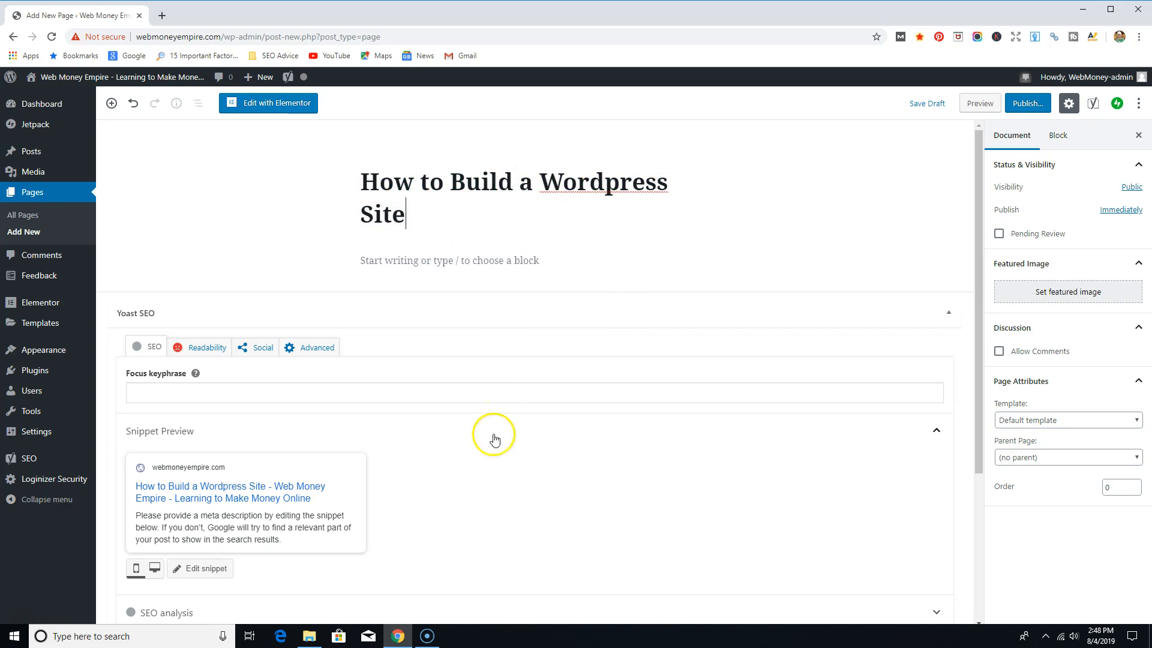
{"action": "left_click", "coordinate": [434, 221]}
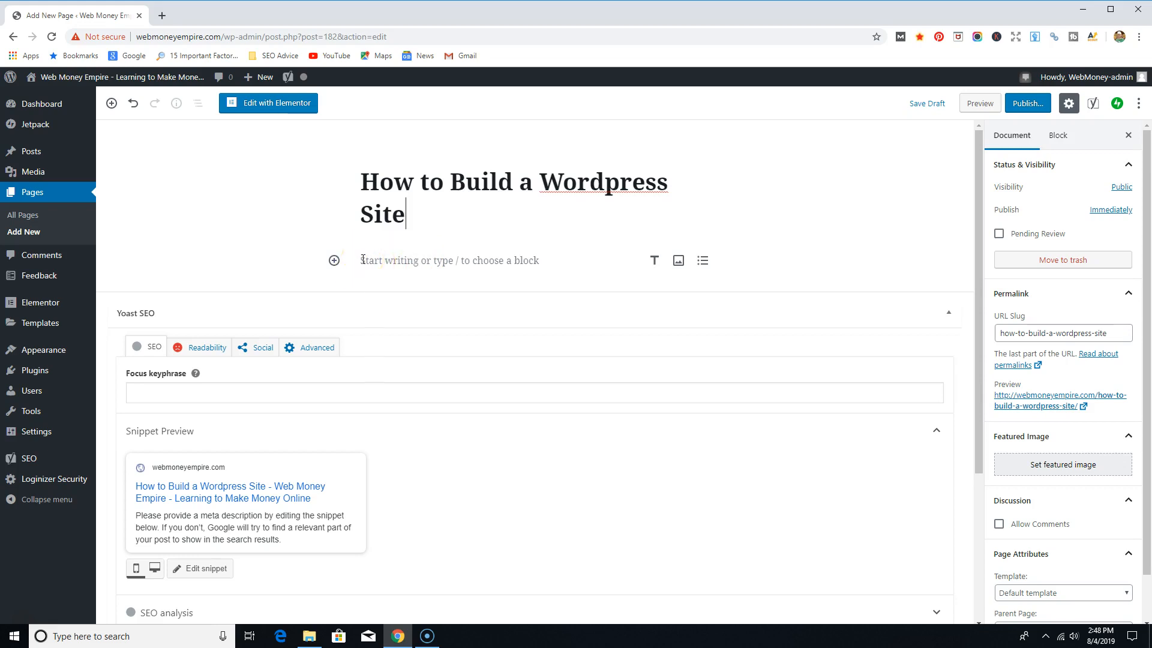
- Insert an image block below the title using the media library picture of three monitors before a blue city skyline
{"action": "left_click", "coordinate": [362, 259]}
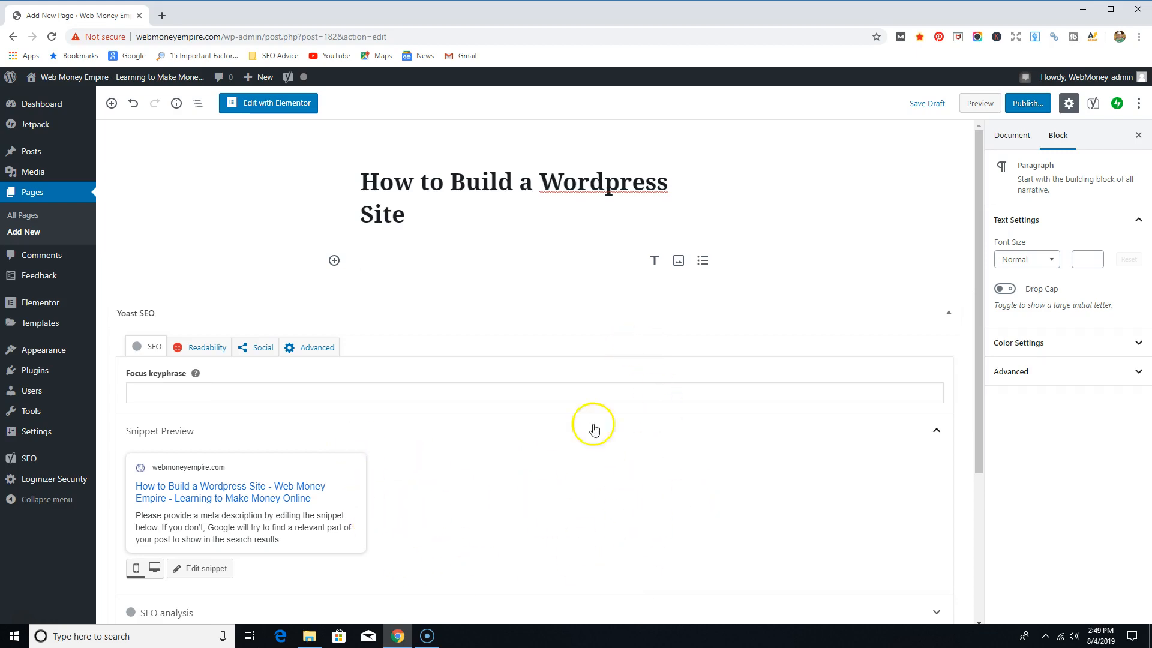
{"action": "scroll", "coordinate": [596, 429], "scroll_direction": "down", "scroll_amount": 1}
{"action": "scroll", "coordinate": [601, 401], "scroll_direction": "up", "scroll_amount": 1}
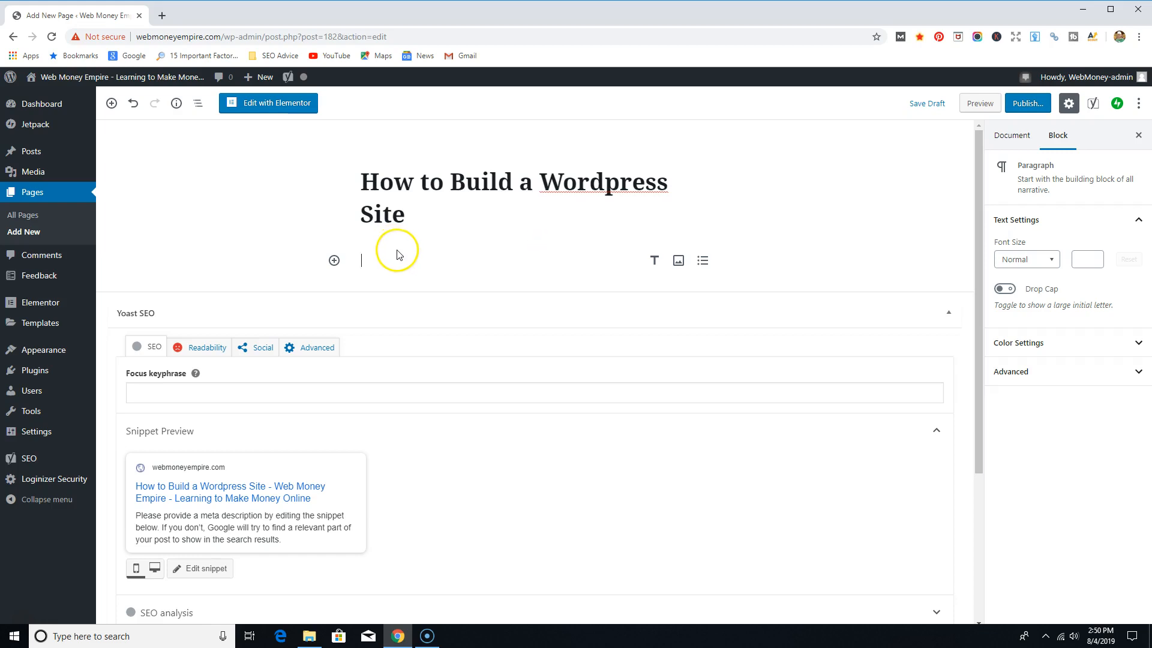
{"action": "left_click", "coordinate": [387, 183]}
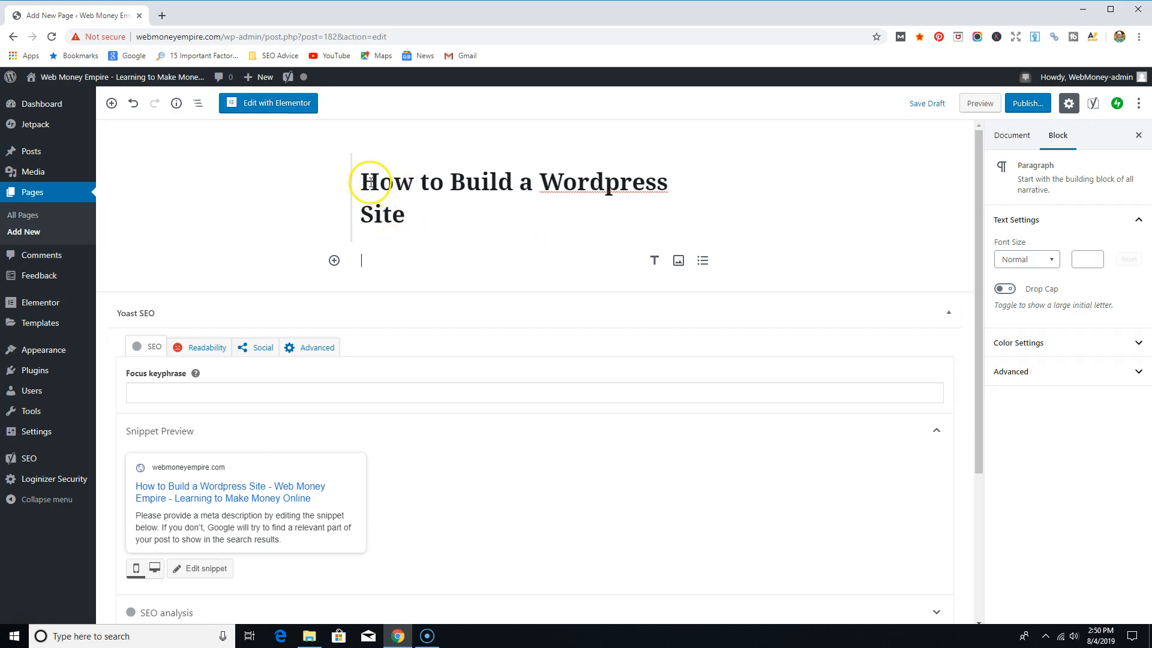
{"action": "left_click", "coordinate": [361, 256]}
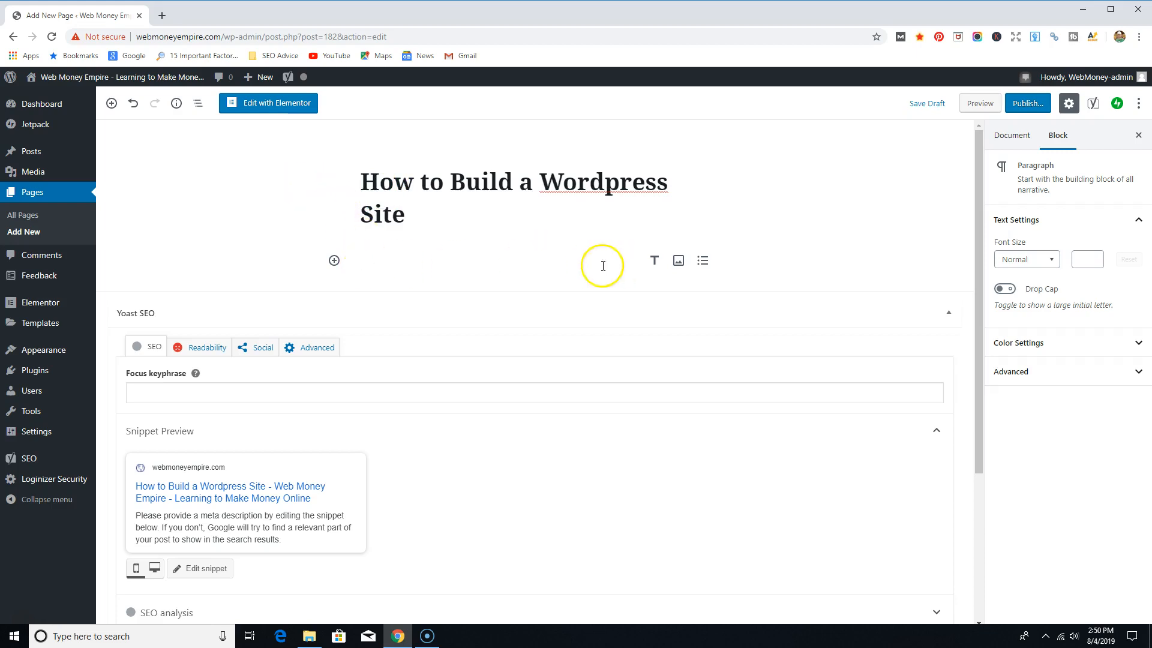
{"action": "left_click", "coordinate": [678, 261]}
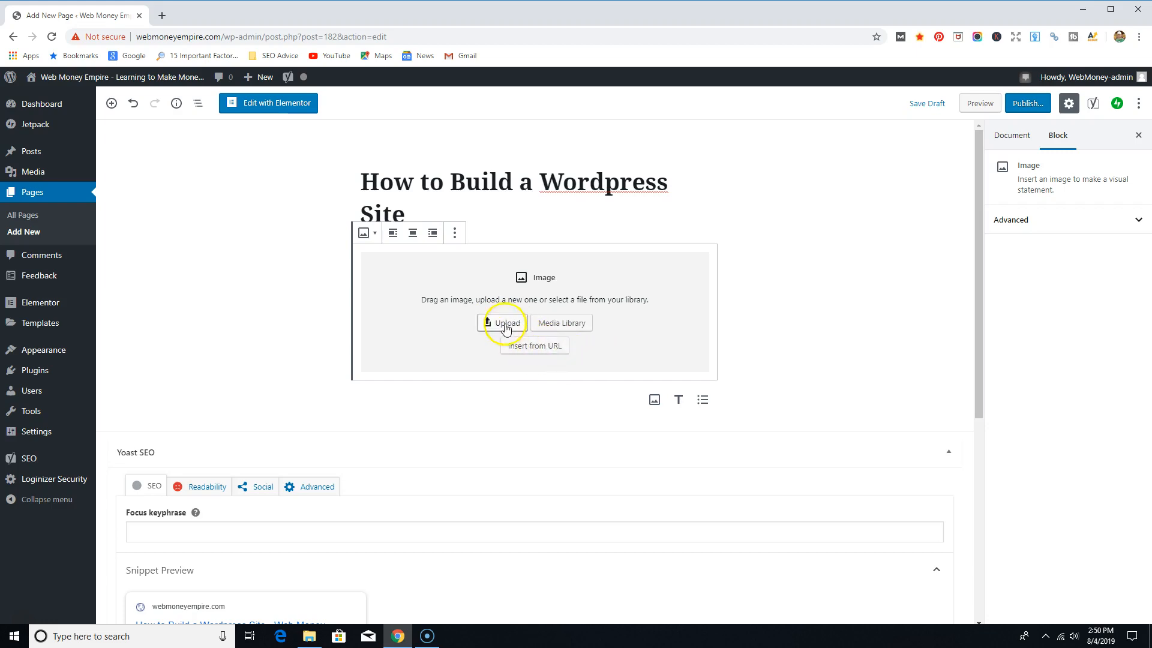
{"action": "left_click", "coordinate": [573, 325]}
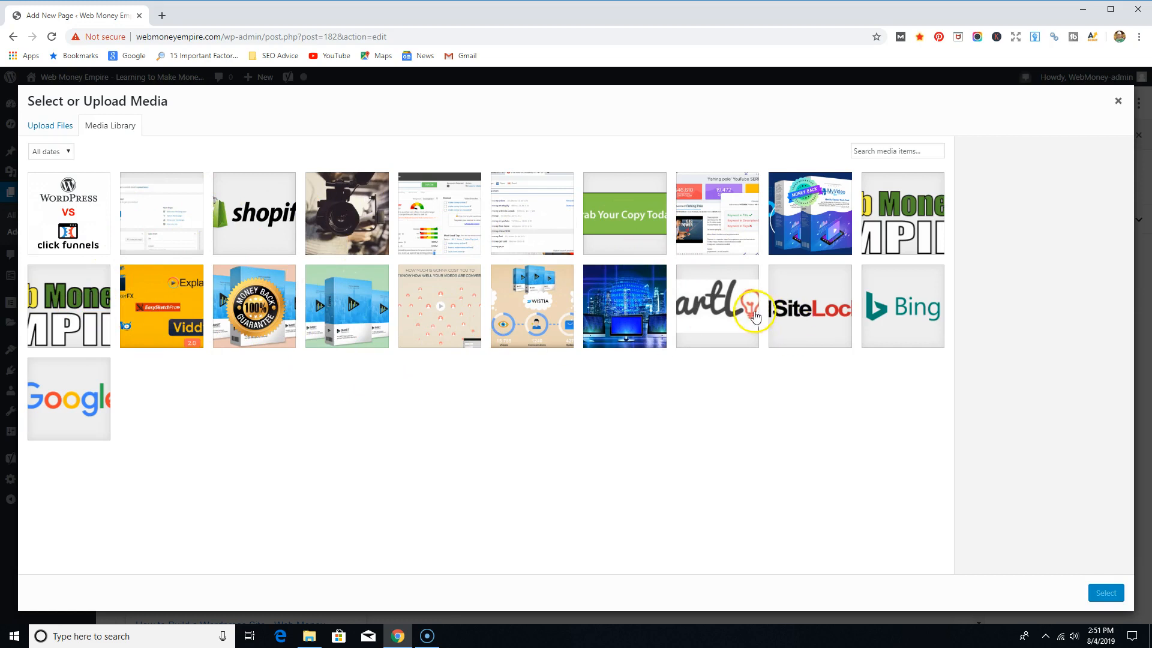
{"action": "left_click", "coordinate": [634, 309]}
{"action": "left_click", "coordinate": [1118, 601]}
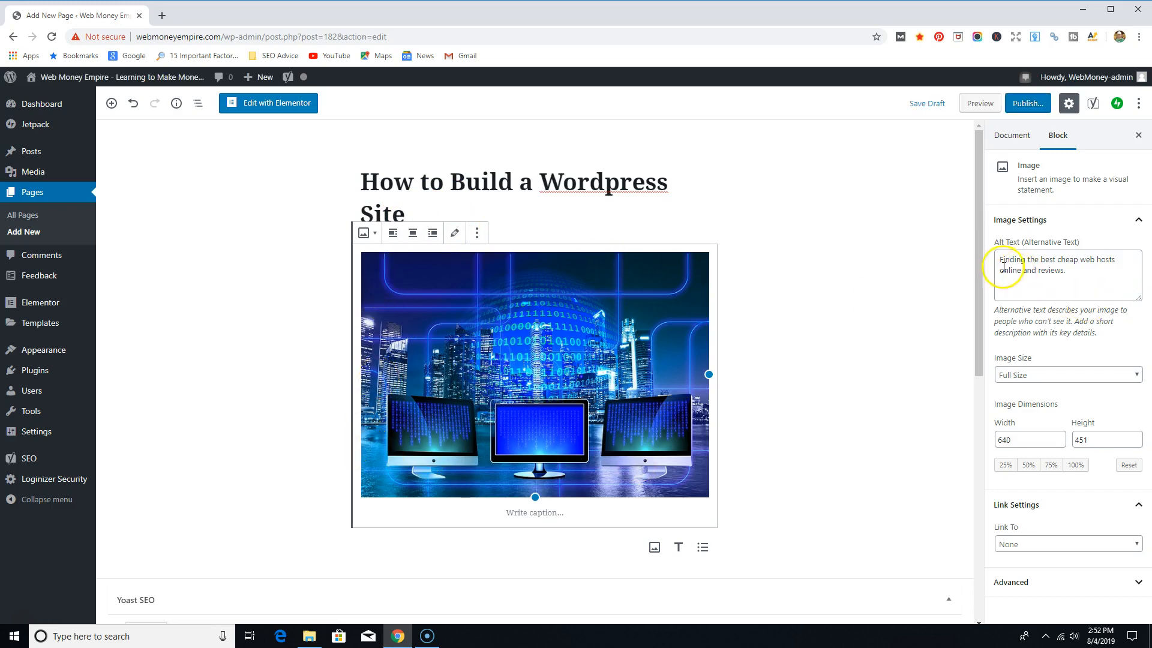
- Set the inserted image's size to Medium
{"action": "left_click", "coordinate": [1099, 263]}
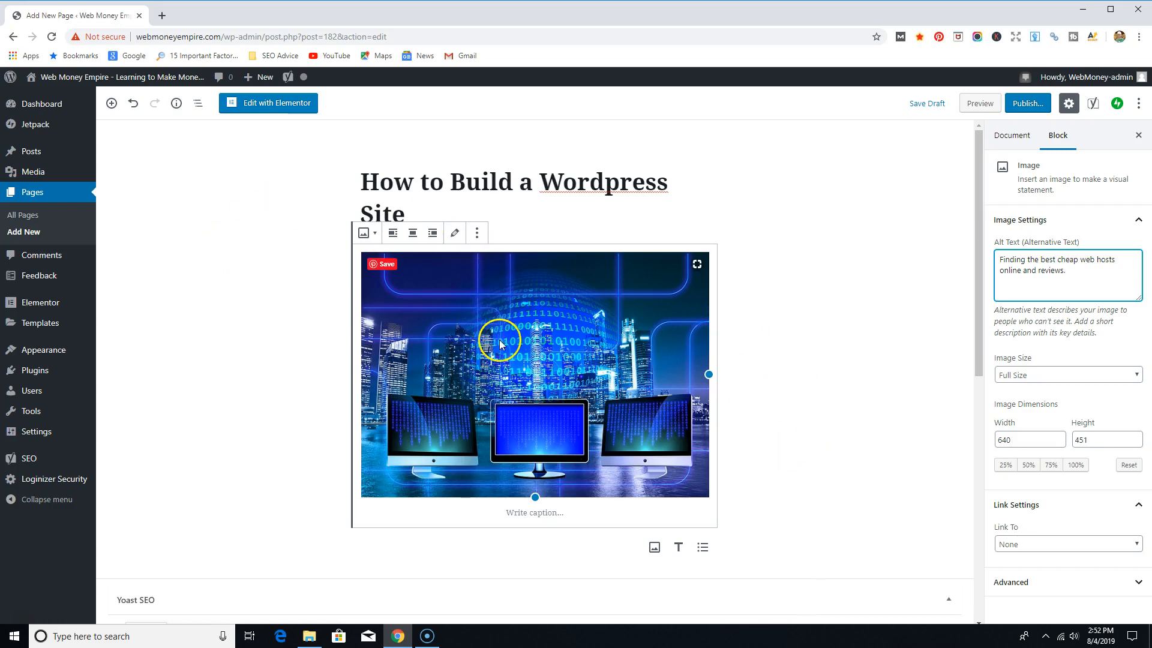
{"action": "left_click", "coordinate": [1134, 379]}
{"action": "left_click", "coordinate": [1136, 356]}
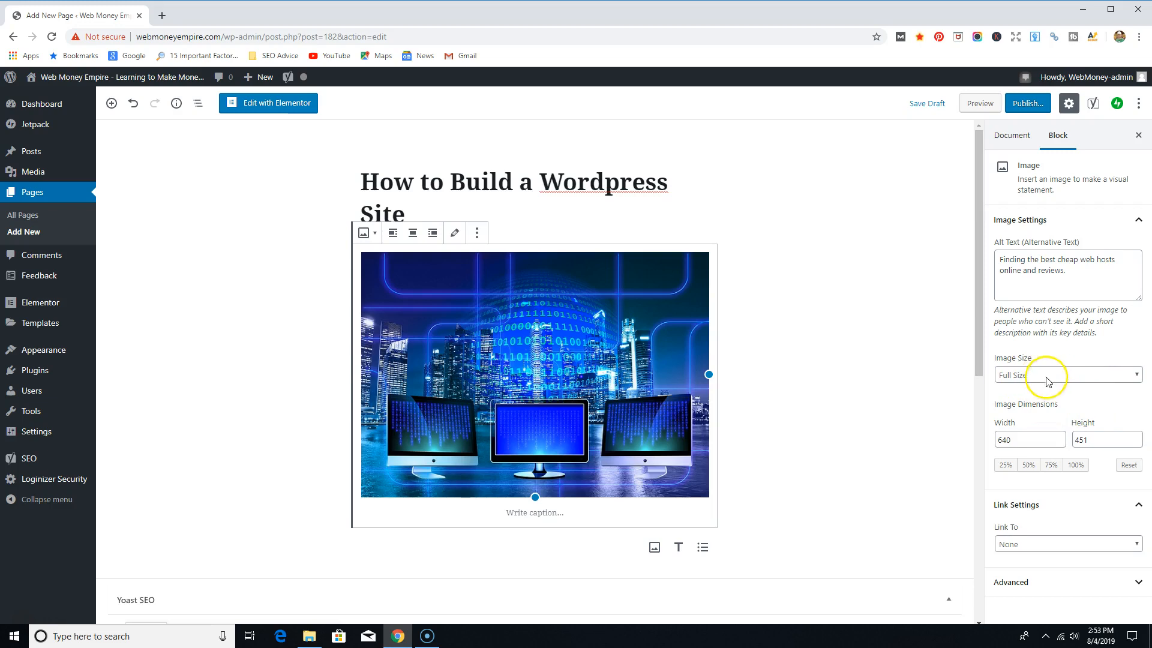
{"action": "left_click", "coordinate": [1137, 376]}
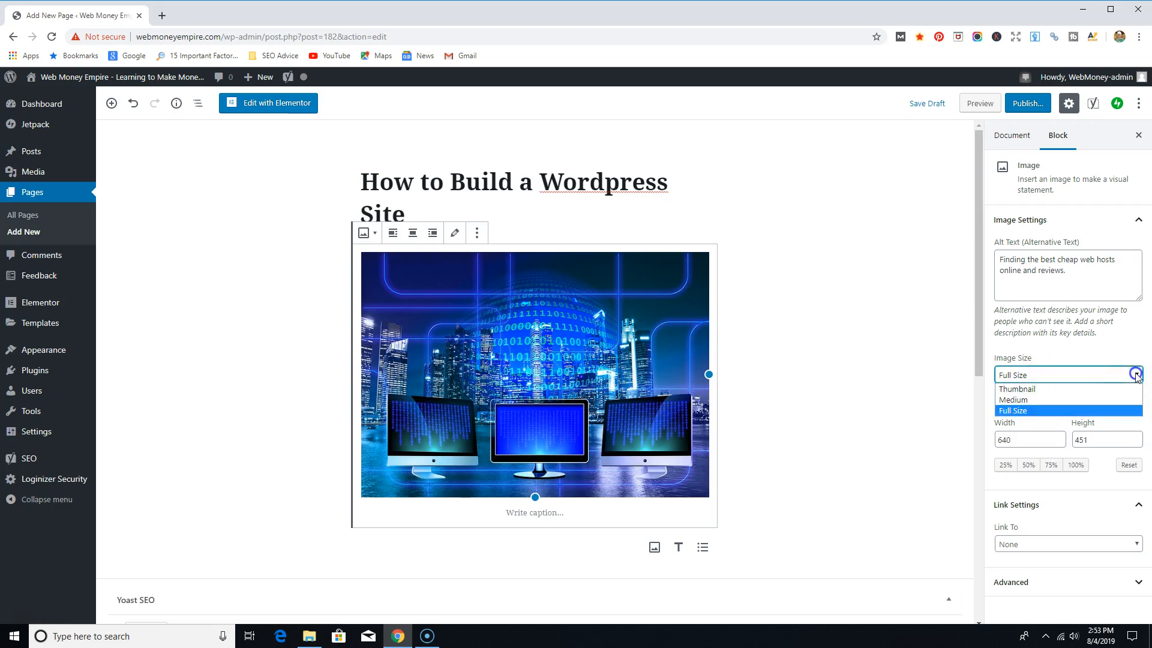
{"action": "left_click", "coordinate": [1054, 395]}
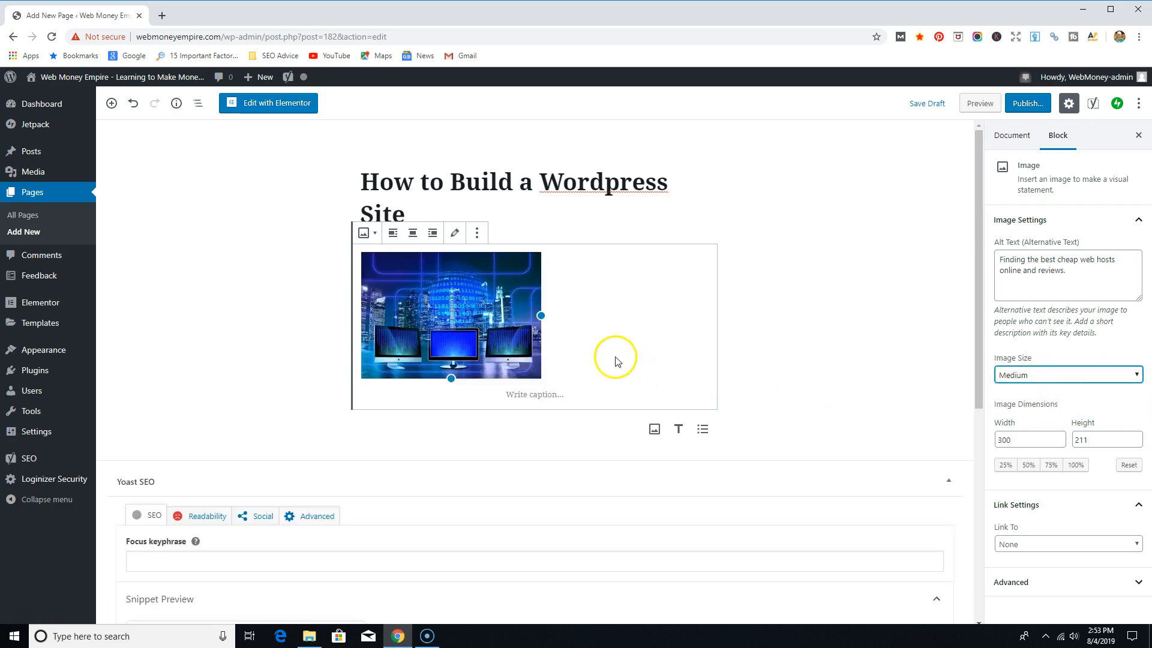
- Try centre and right alignment on the image, and finish with it aligned left
{"action": "left_click", "coordinate": [570, 272]}
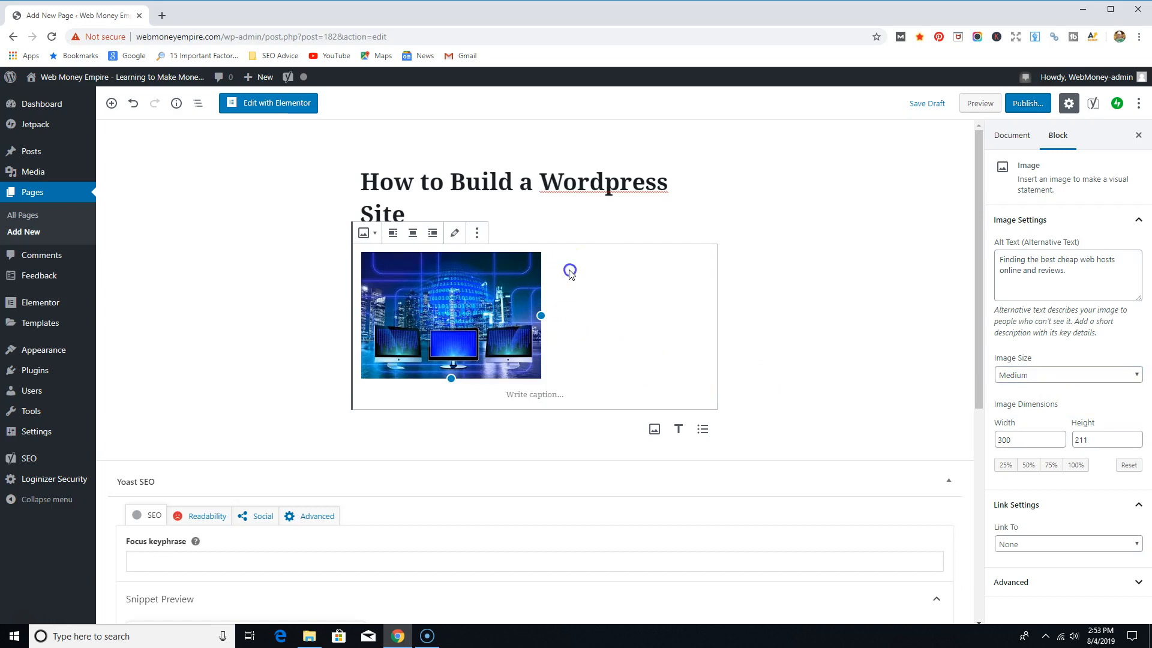
{"action": "left_click", "coordinate": [415, 236]}
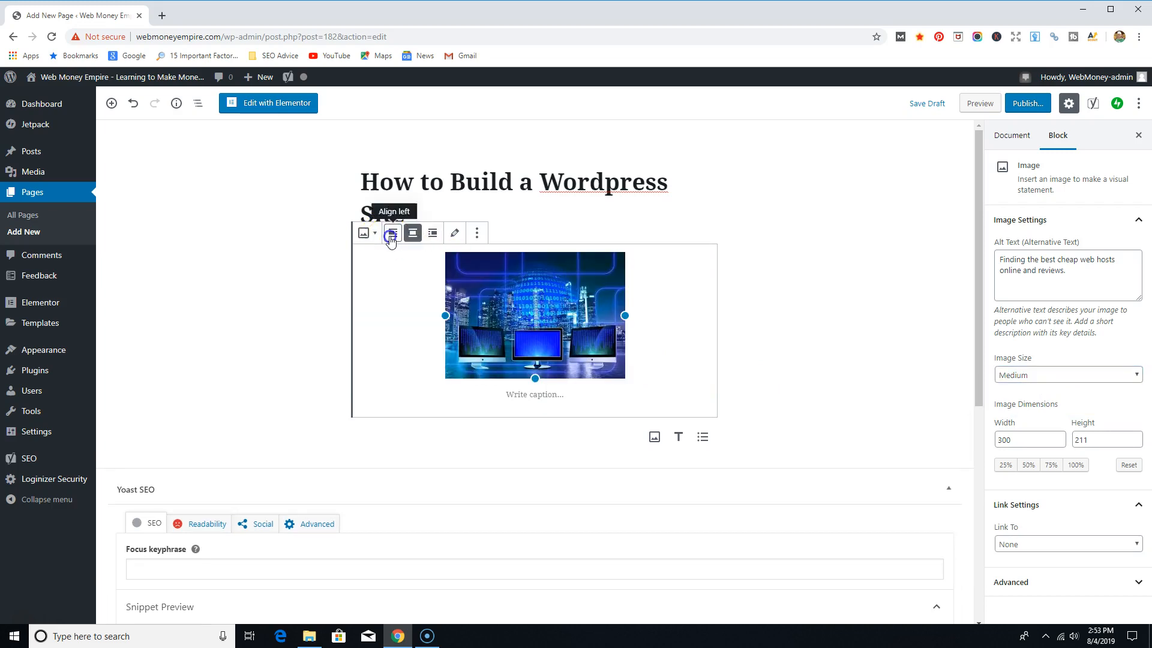
{"action": "left_click", "coordinate": [391, 234]}
{"action": "left_click", "coordinate": [441, 235]}
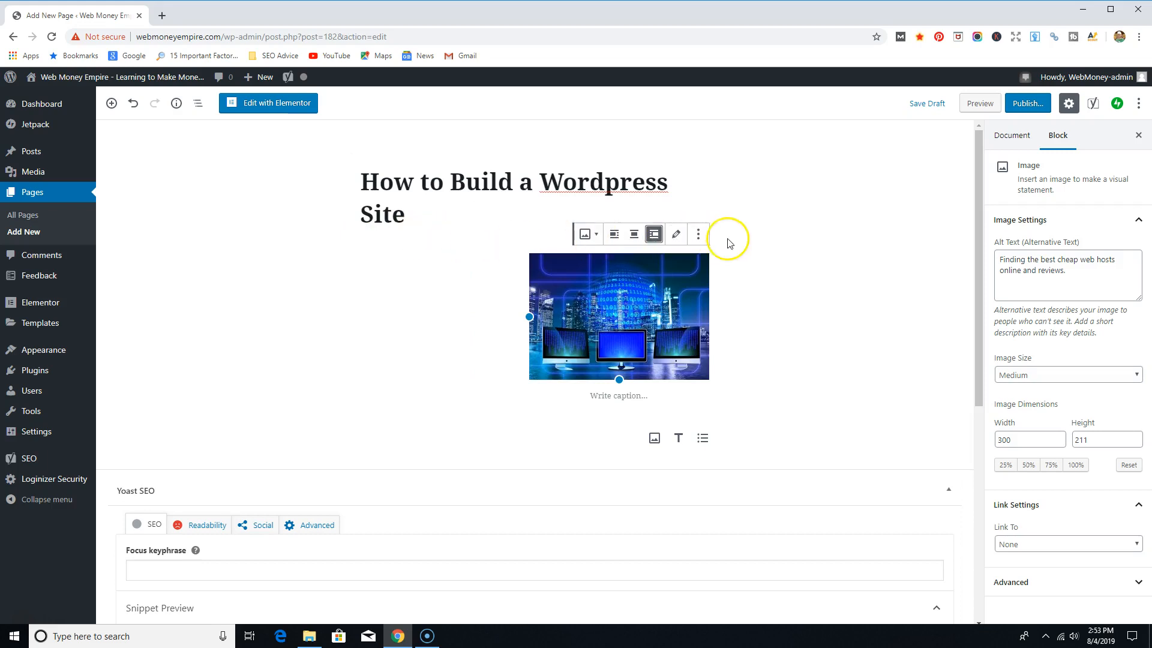
{"action": "left_click", "coordinate": [620, 238]}
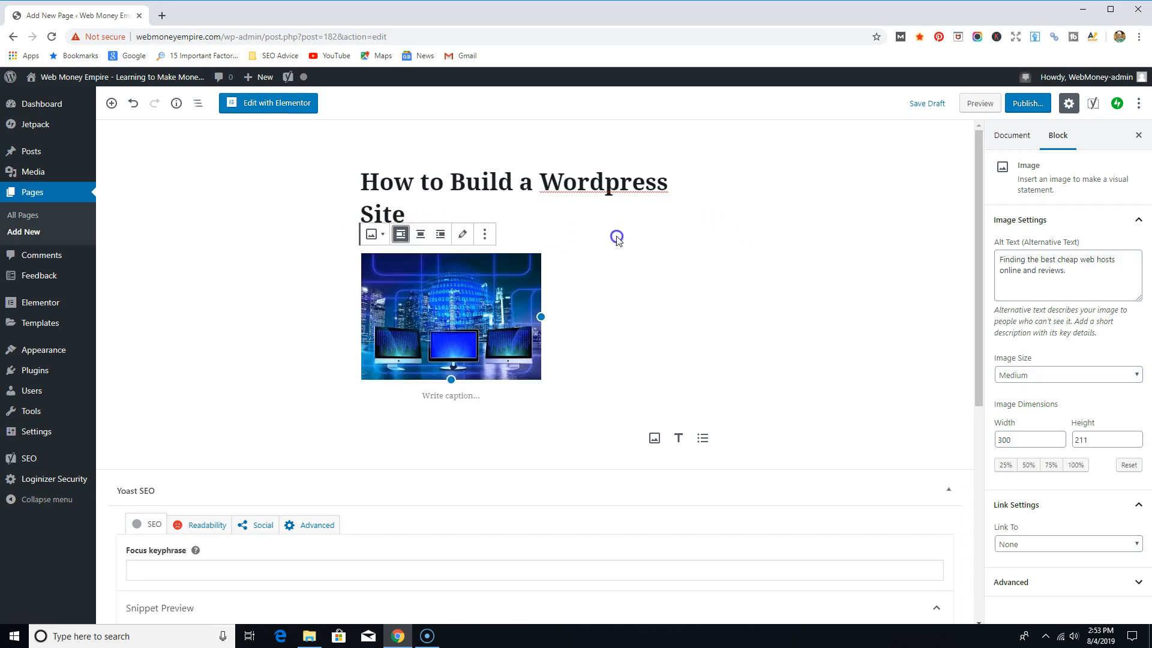
{"action": "left_click", "coordinate": [798, 363]}
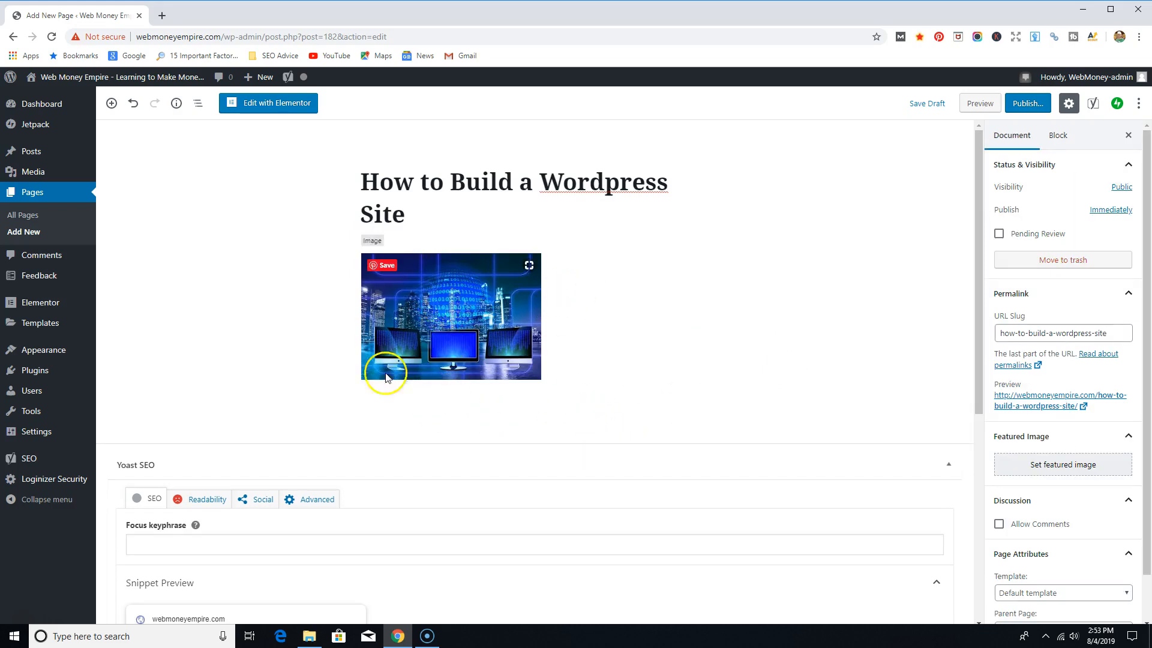
- Enlarge the left-aligned image freehand to about 347 by 244 pixels
{"action": "mouse_move", "coordinate": [373, 411]}
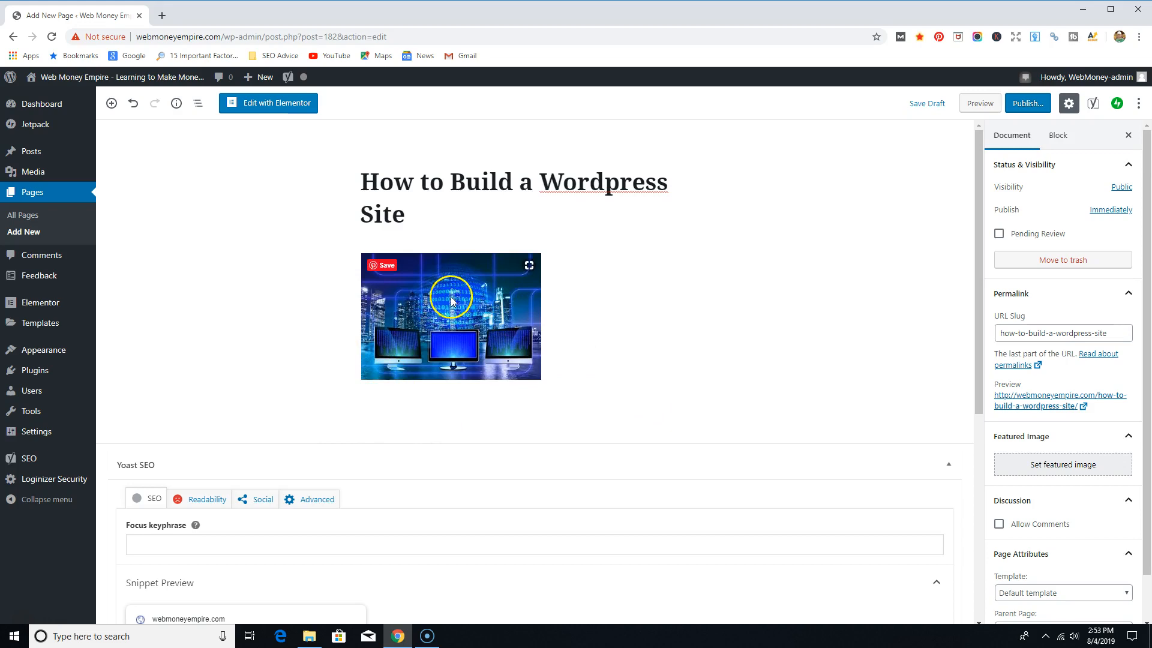
{"action": "left_click", "coordinate": [466, 308]}
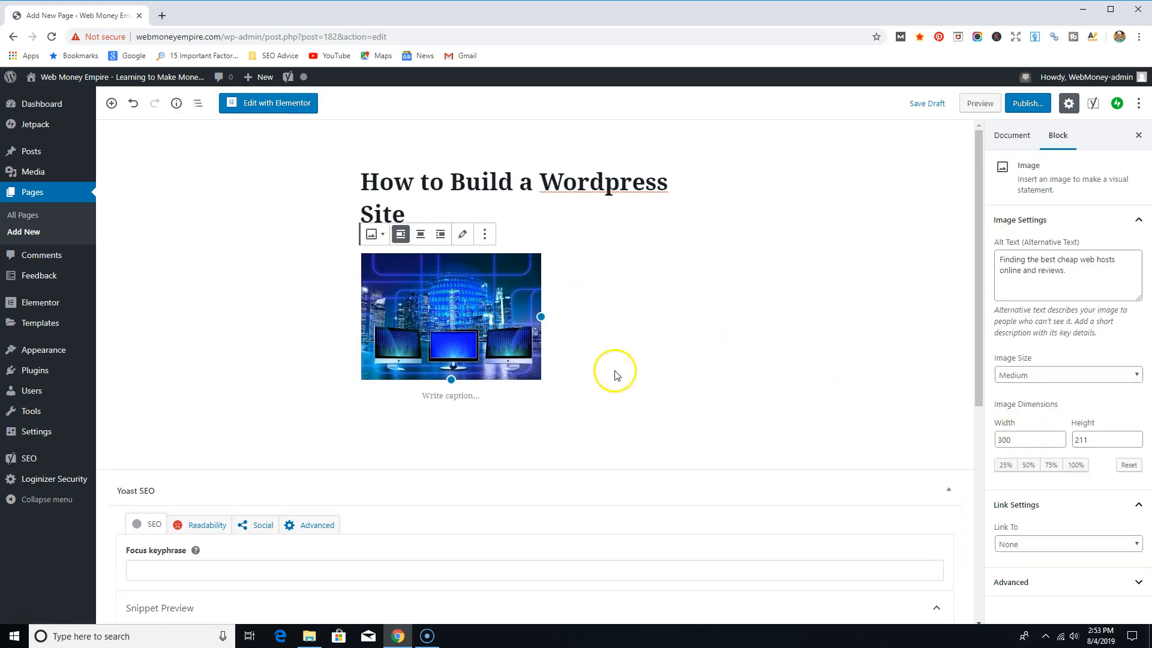
{"action": "left_click_drag", "start_coordinate": [541, 316], "coordinate": [570, 327]}
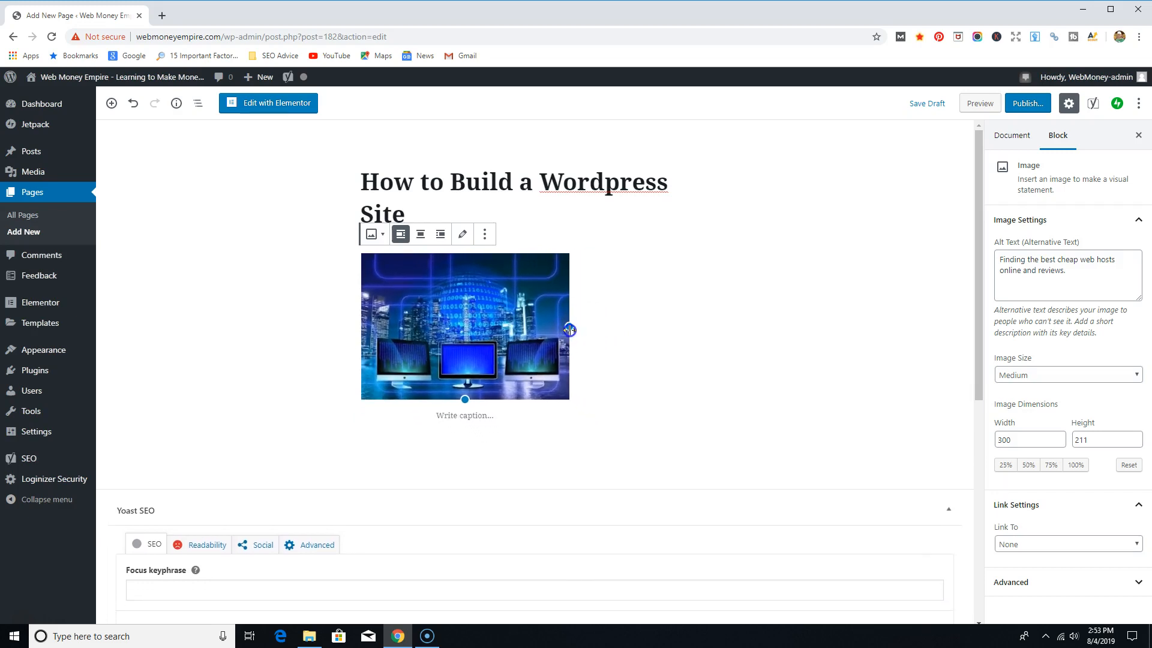
{"action": "left_click", "coordinate": [478, 415]}
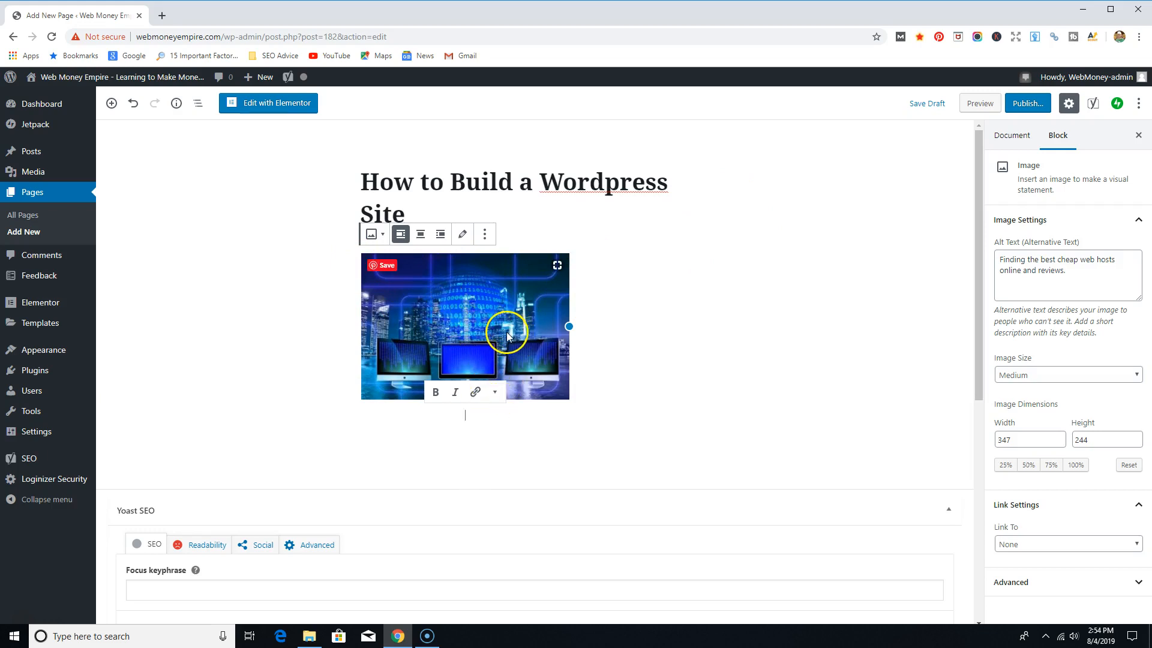
{"action": "left_click", "coordinate": [477, 393]}
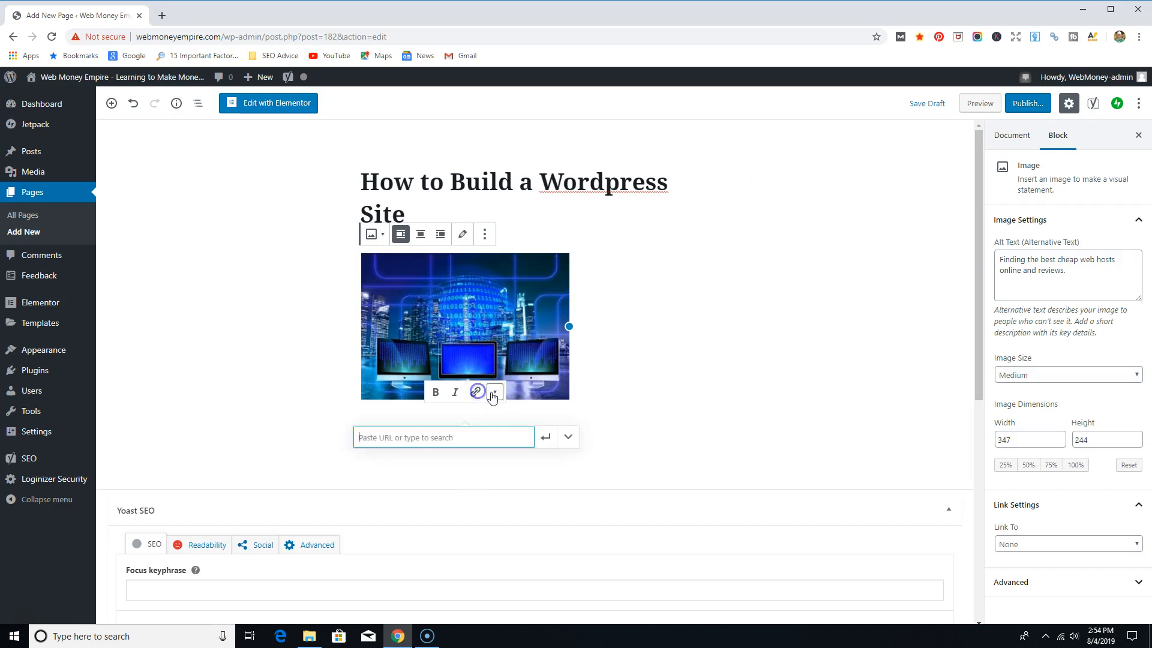
{"action": "left_click", "coordinate": [487, 342]}
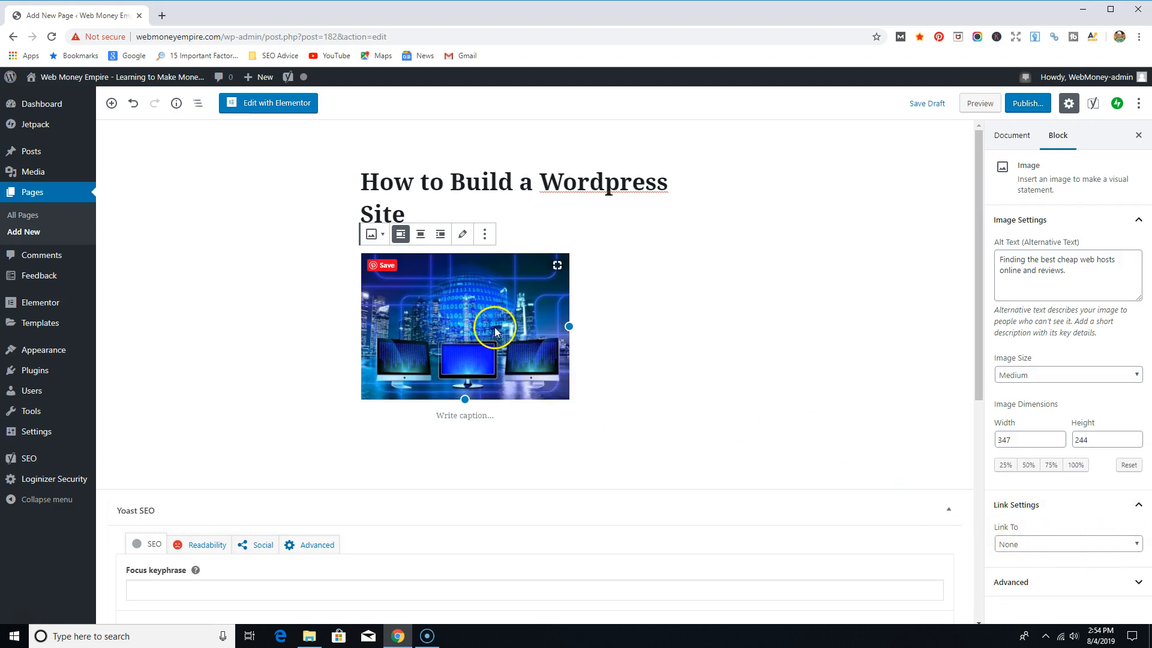
- Try linking the image to a custom URL, entering "rel=nofollow" as its link rel value
{"action": "left_click", "coordinate": [1136, 544]}
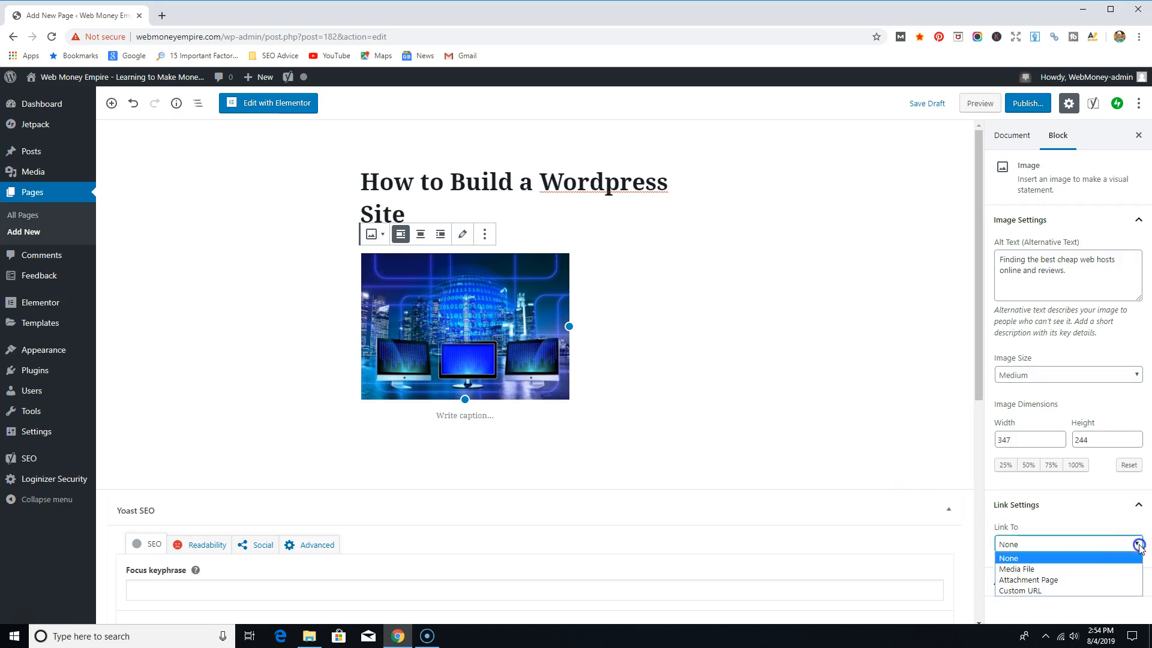
{"action": "left_click", "coordinate": [1044, 572]}
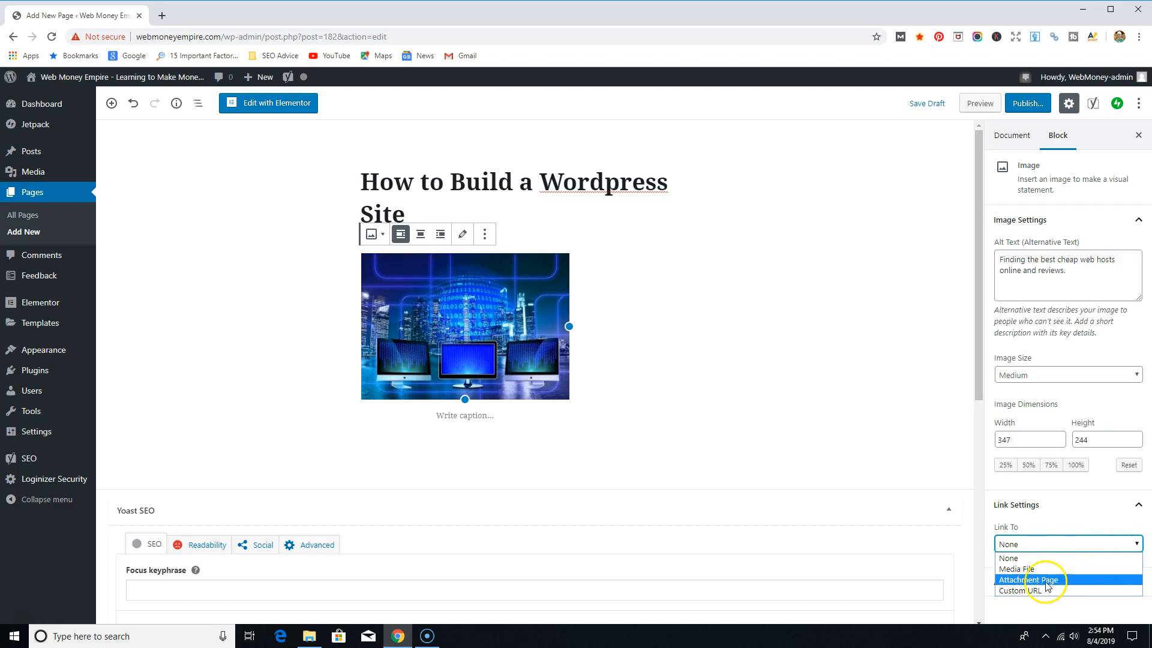
{"action": "left_click", "coordinate": [1037, 590]}
{"action": "scroll", "coordinate": [1056, 510], "scroll_direction": "down", "scroll_amount": 2}
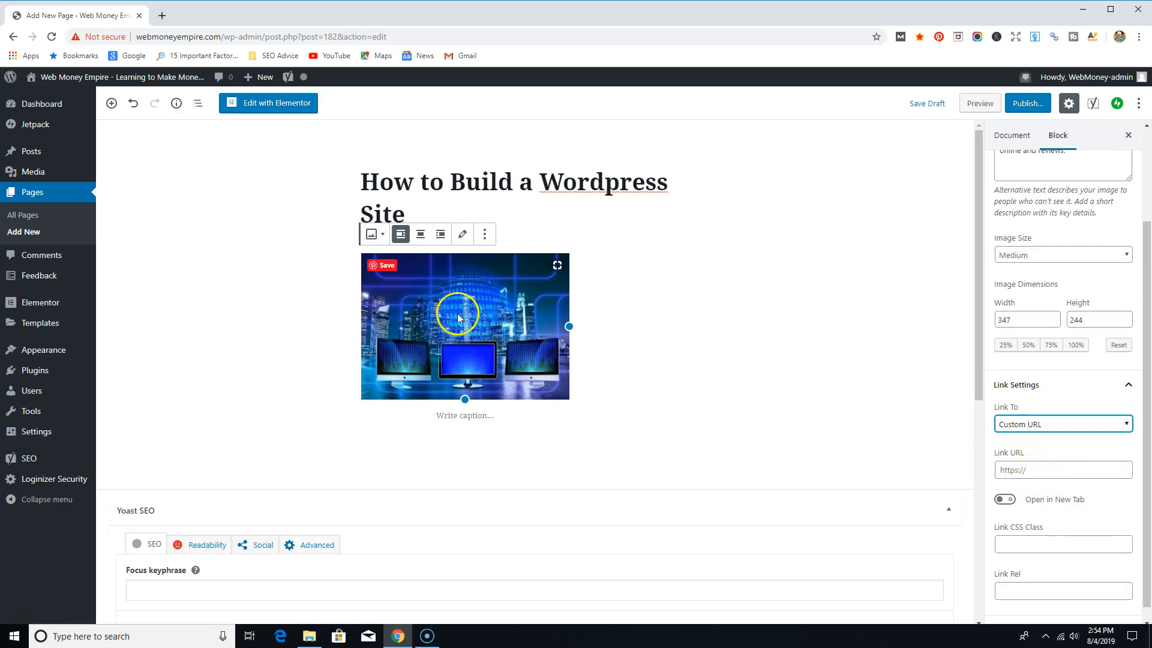
{"action": "scroll", "coordinate": [1077, 513], "scroll_direction": "down", "scroll_amount": 1}
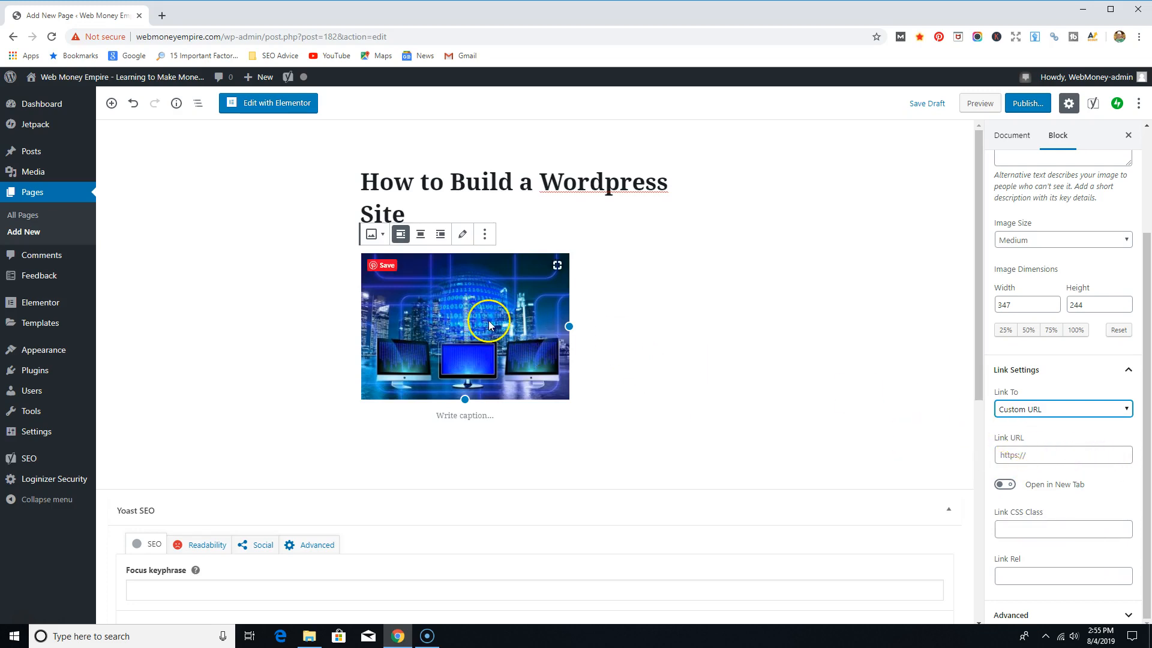
{"action": "left_click", "coordinate": [1007, 576]}
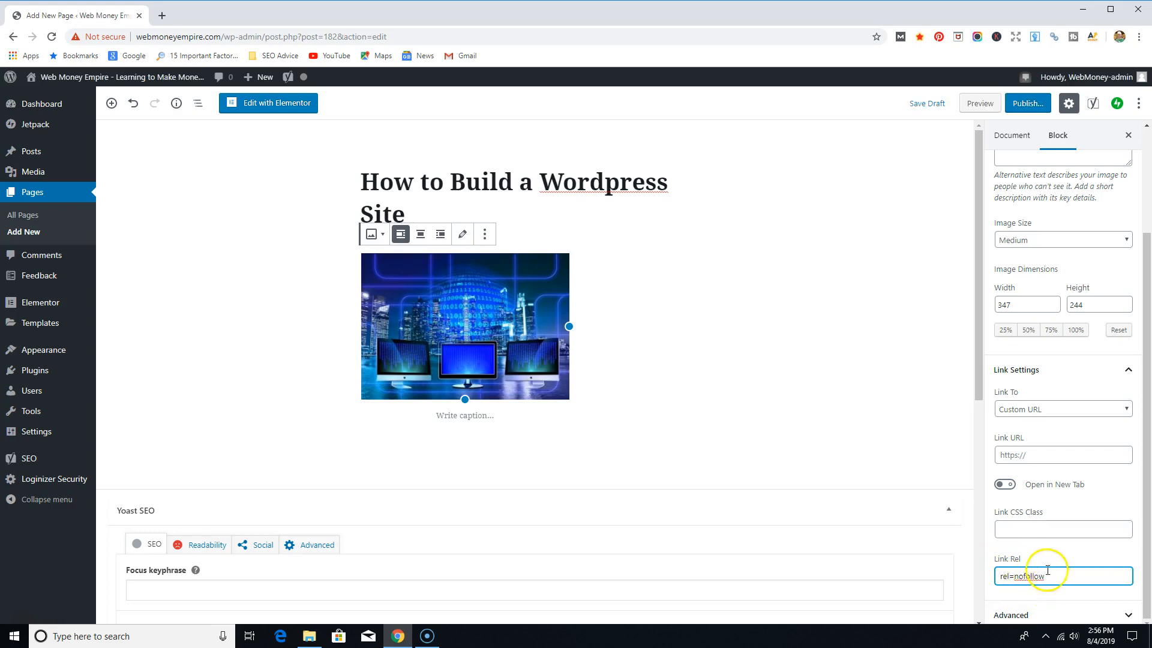
- Look at the image's advanced options for an additional CSS class and set its link target back to None
{"action": "left_click", "coordinate": [1128, 615]}
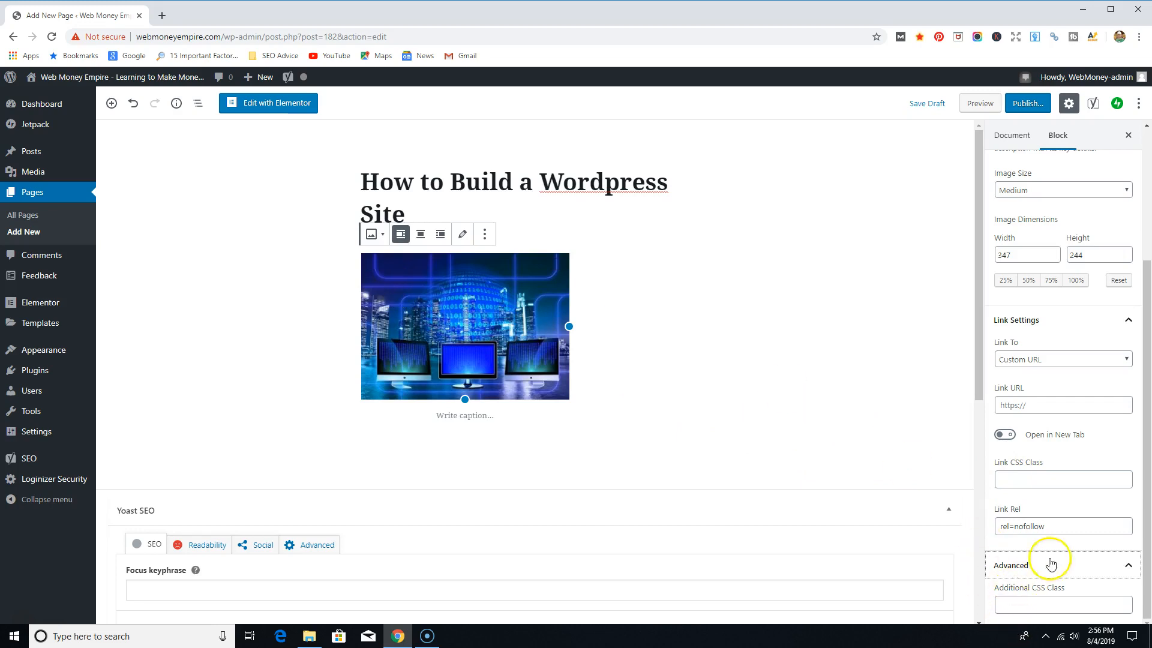
{"action": "scroll", "coordinate": [1050, 564], "scroll_direction": "up", "scroll_amount": 2}
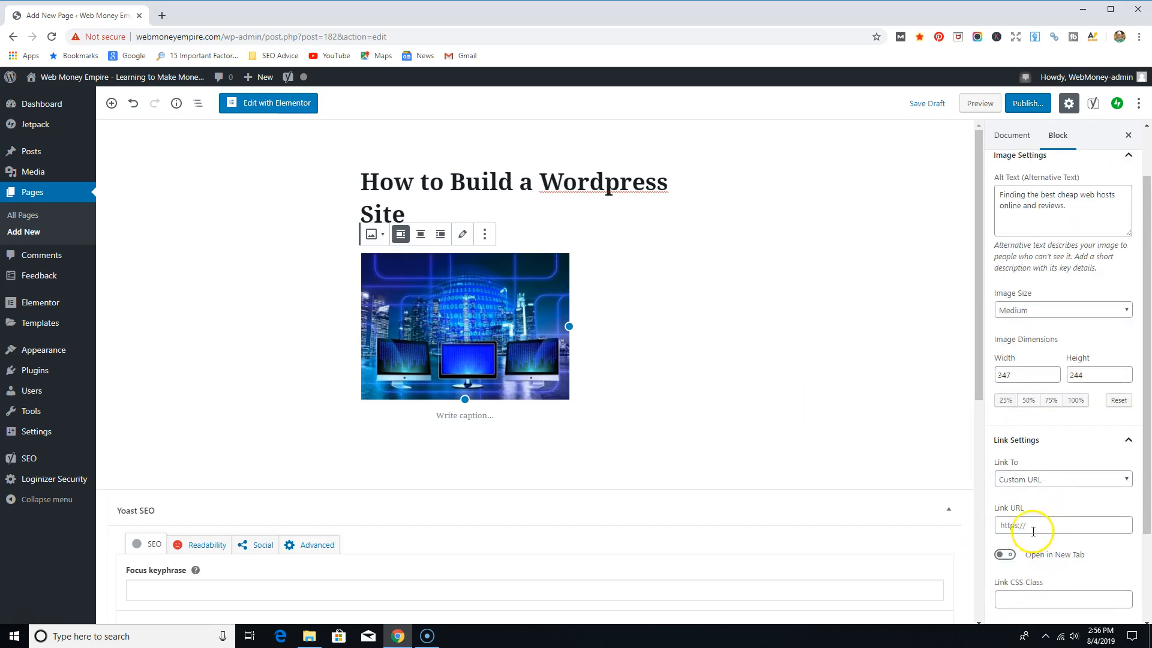
{"action": "left_click", "coordinate": [1126, 479]}
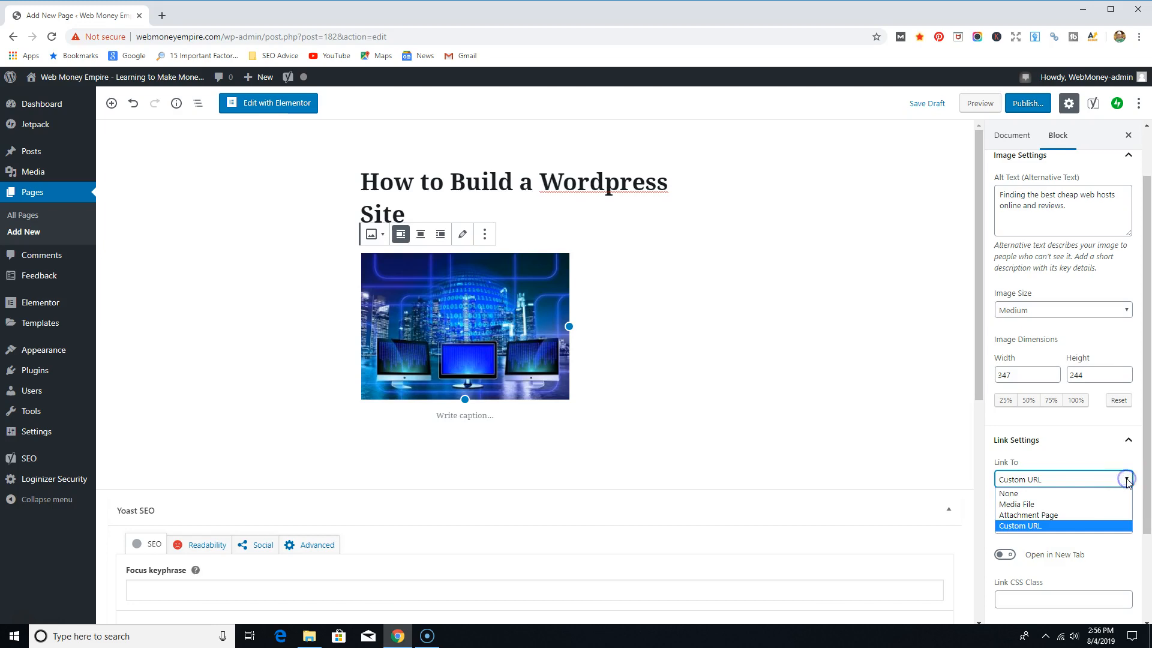
{"action": "left_click", "coordinate": [1056, 493]}
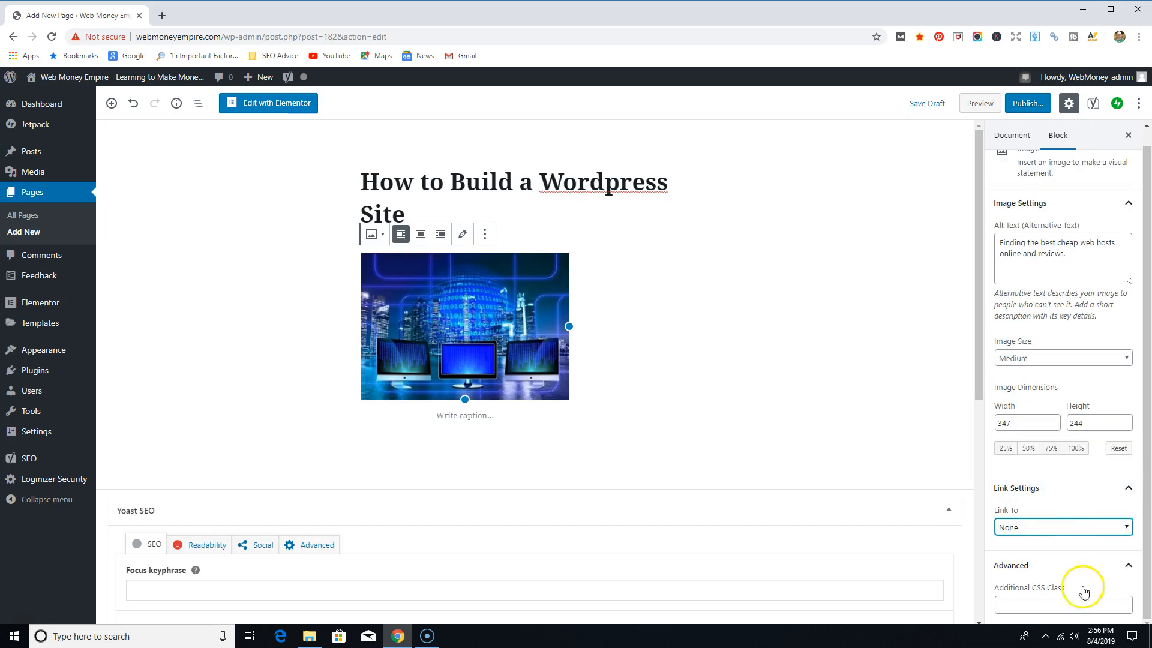
{"action": "left_click", "coordinate": [1128, 567]}
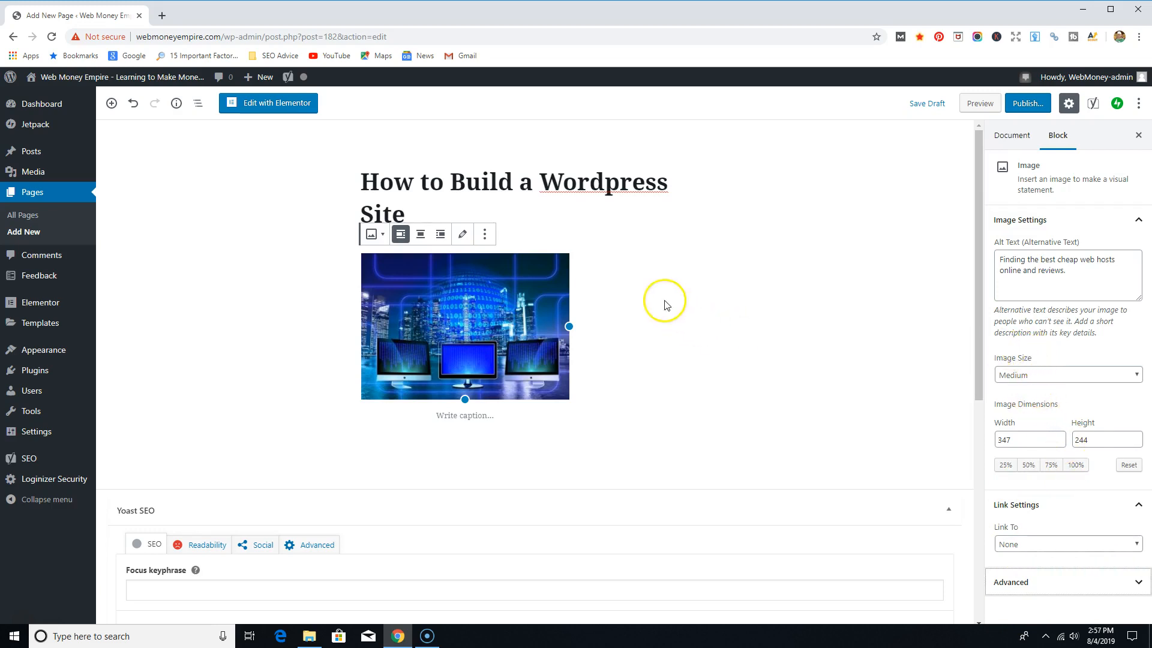
- Add an empty paragraph block after the left-aligned image
{"action": "left_click", "coordinate": [594, 304]}
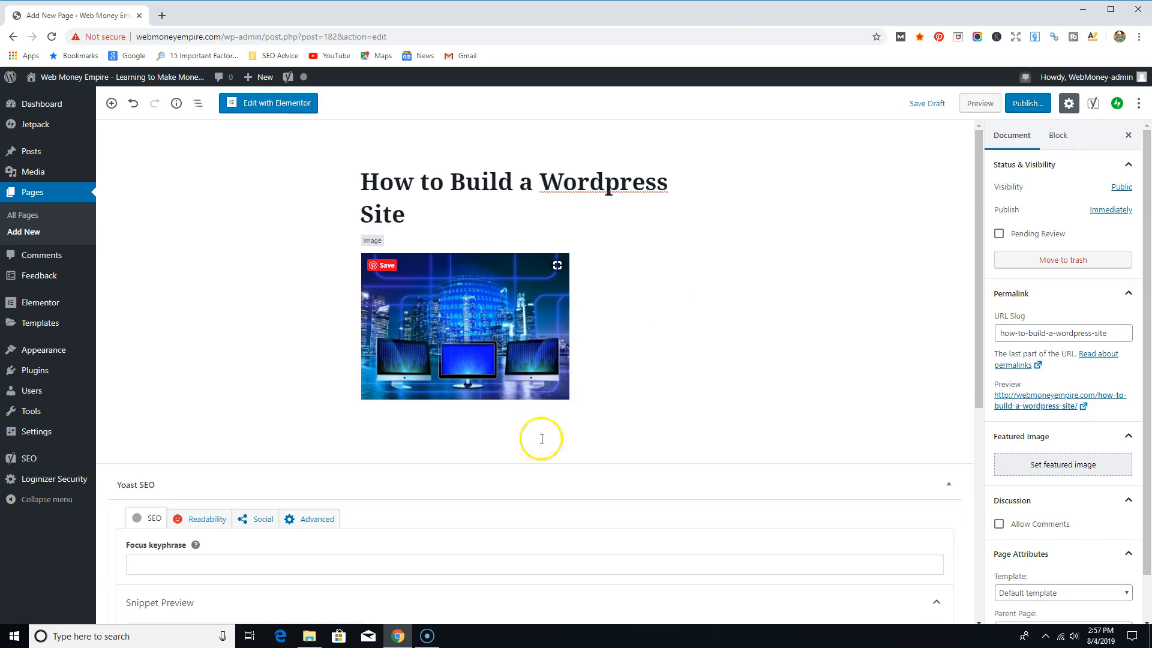
{"action": "left_click", "coordinate": [509, 357]}
{"action": "scroll", "coordinate": [327, 370], "scroll_direction": "down", "scroll_amount": 2}
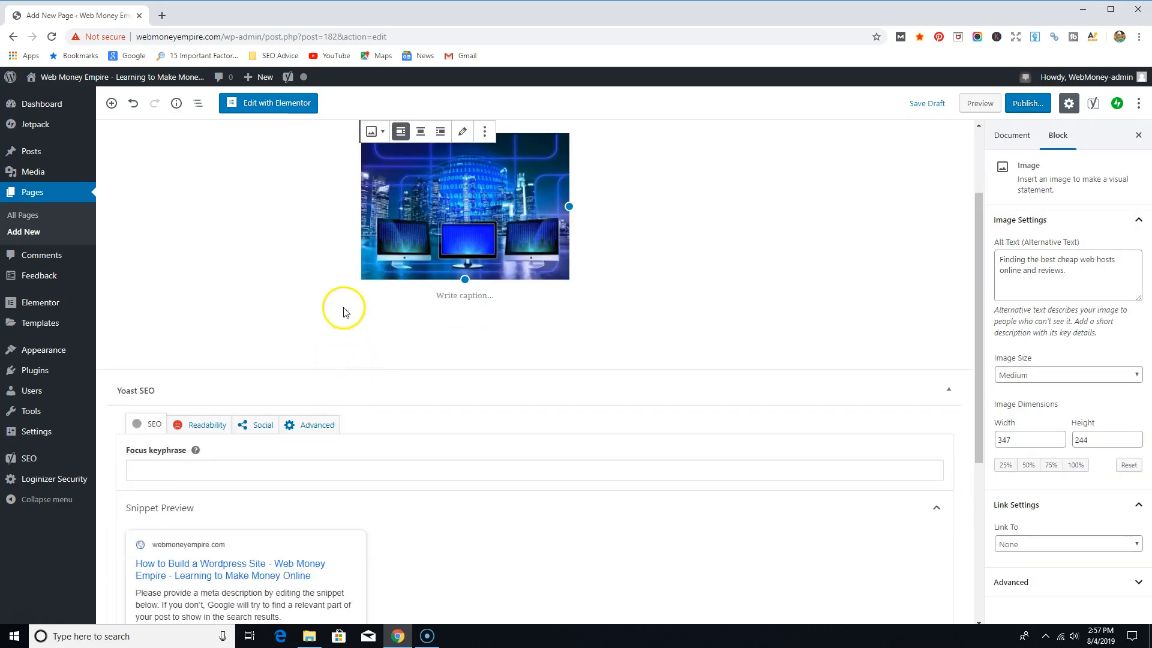
{"action": "left_click", "coordinate": [335, 338]}
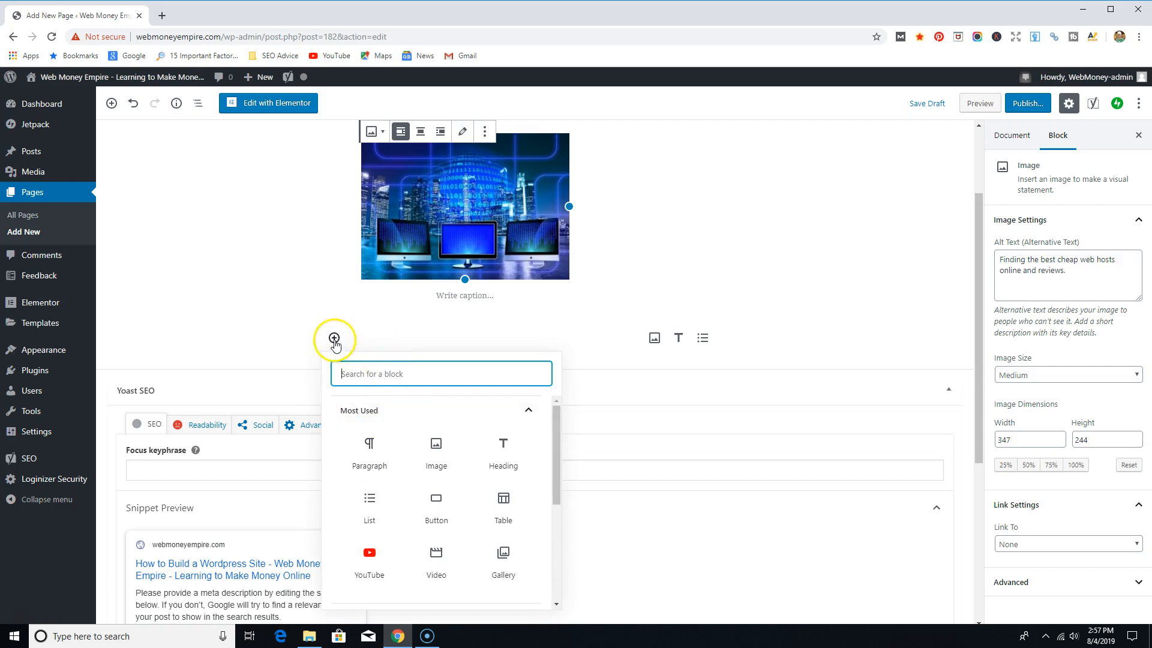
{"action": "left_click", "coordinate": [369, 445]}
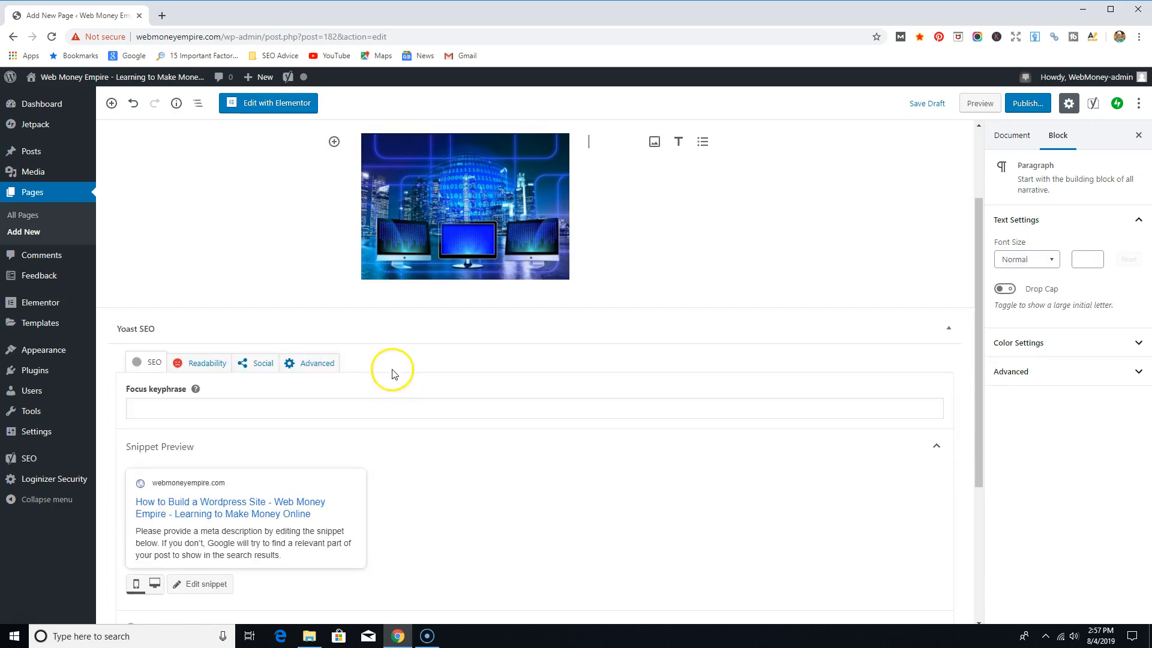
{"action": "scroll", "coordinate": [573, 286], "scroll_direction": "up", "scroll_amount": 2}
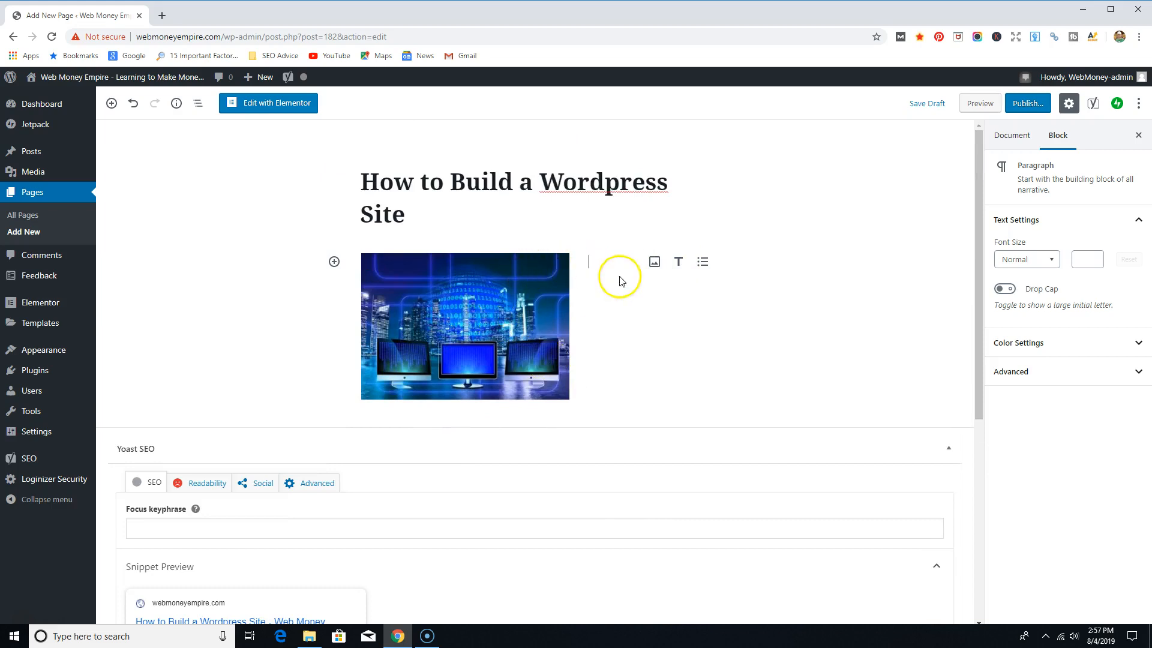
- Fill the paragraph beside the image with random placeholder letters, enough lines to reach the image's lower edge
{"action": "left_click", "coordinate": [455, 318]}
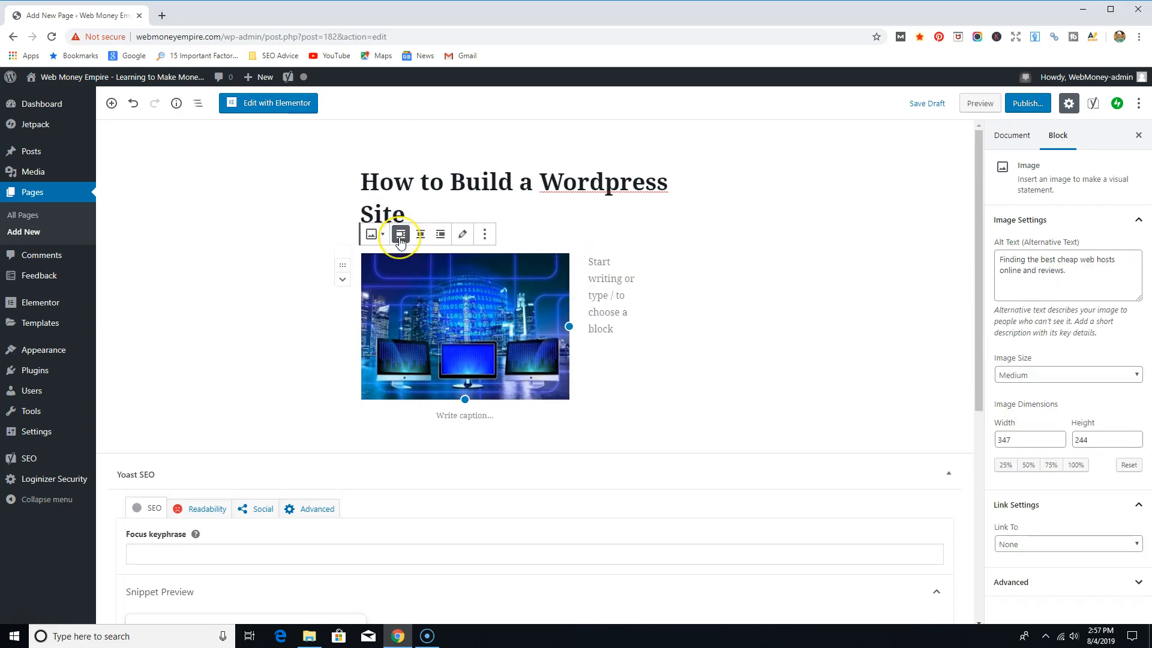
{"action": "left_click", "coordinate": [599, 262]}
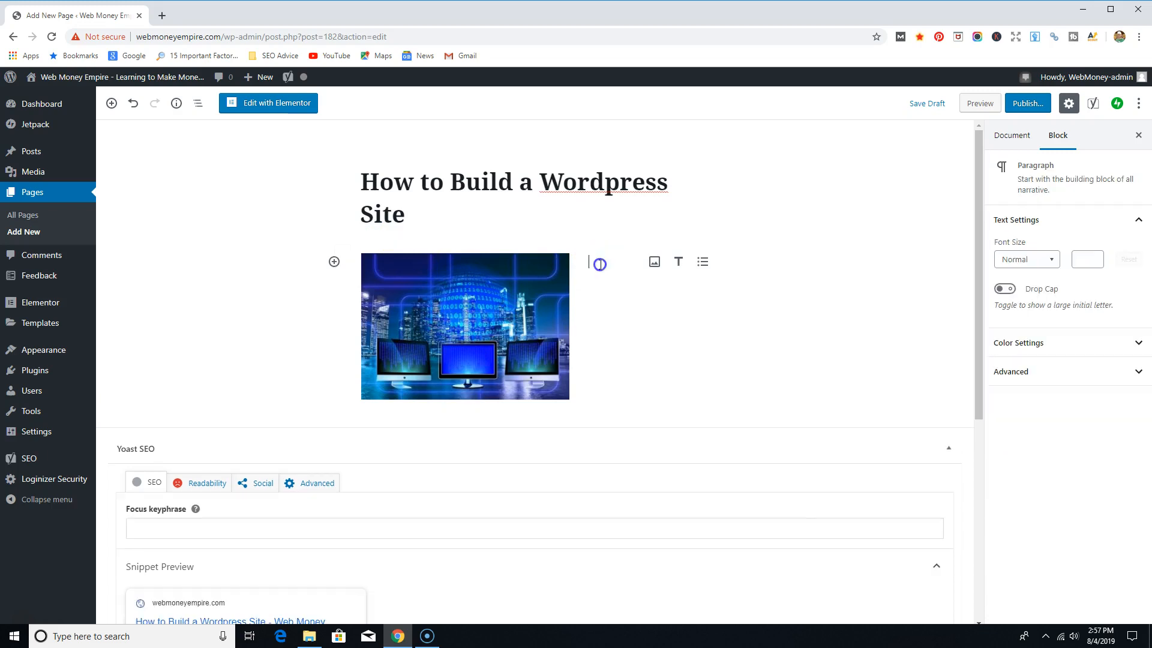
{"action": "type", "text": "khsdfhkshdfhsdfhkdkfhksdhfkhsdfhksdhfhdfkhdkfhsdkfhkdsfhsdkfhkdsfhkdfhkhdfh. hkh"}
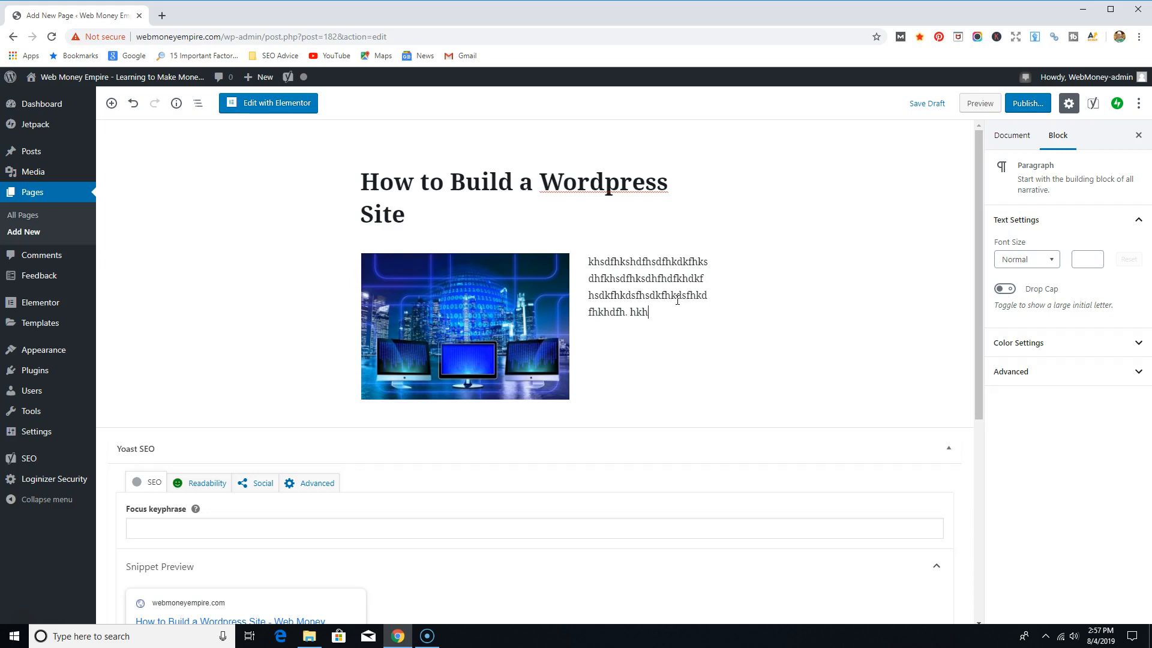
{"action": "type", "text": "kfksffsfajljsfjsjalfjsalfjlsafjlasfjlasfjaslfj"}
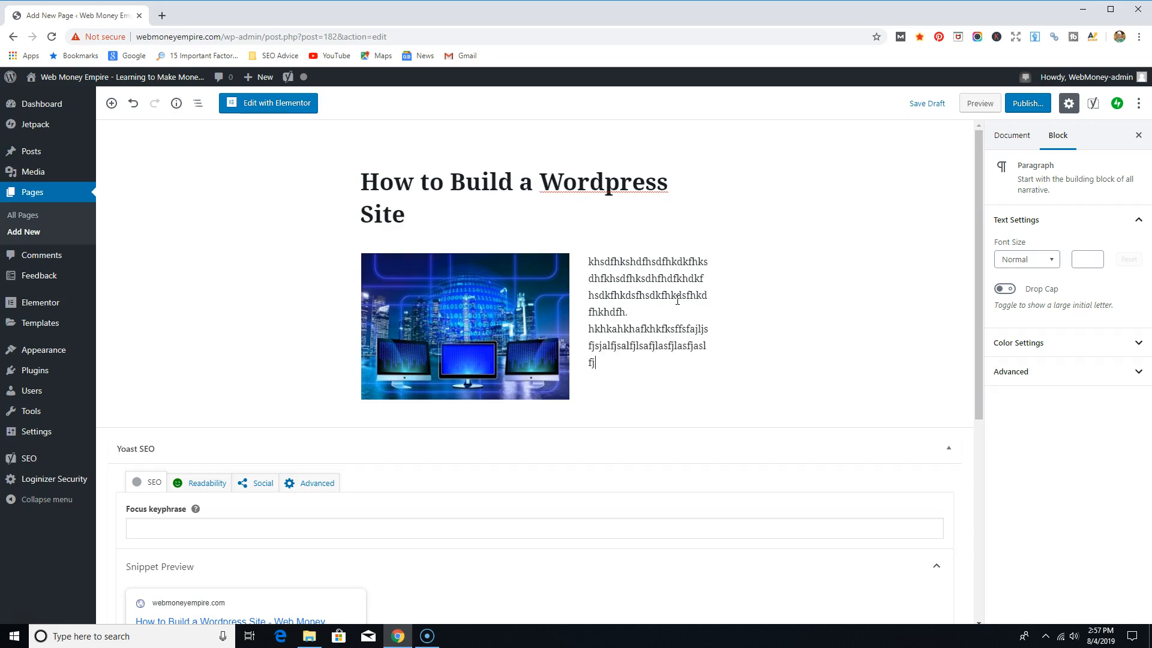
{"action": "type", "text": "a;j"}
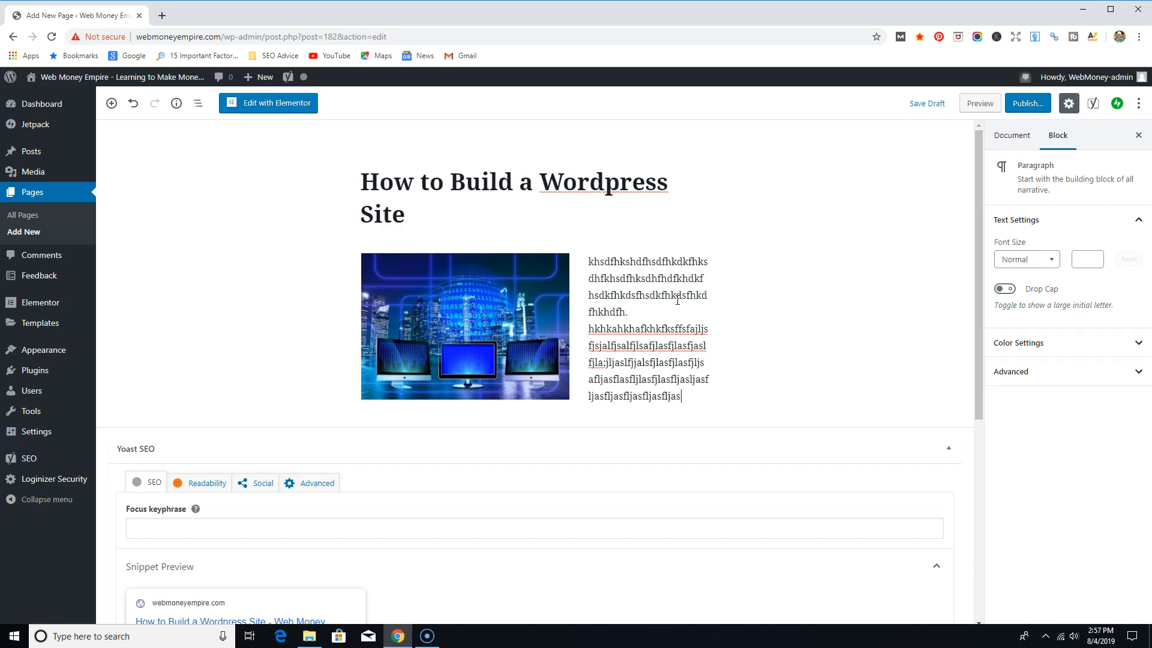
{"action": "type", "text": "fljasfljasflj"}
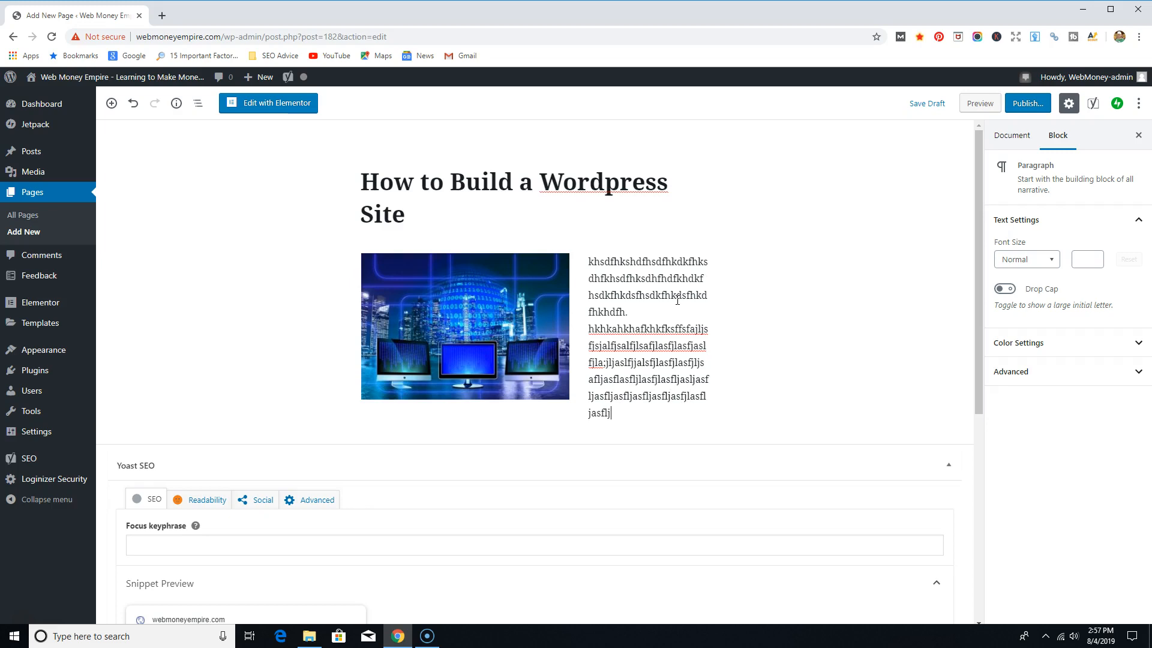
{"action": "key", "text": "BackSpace"}
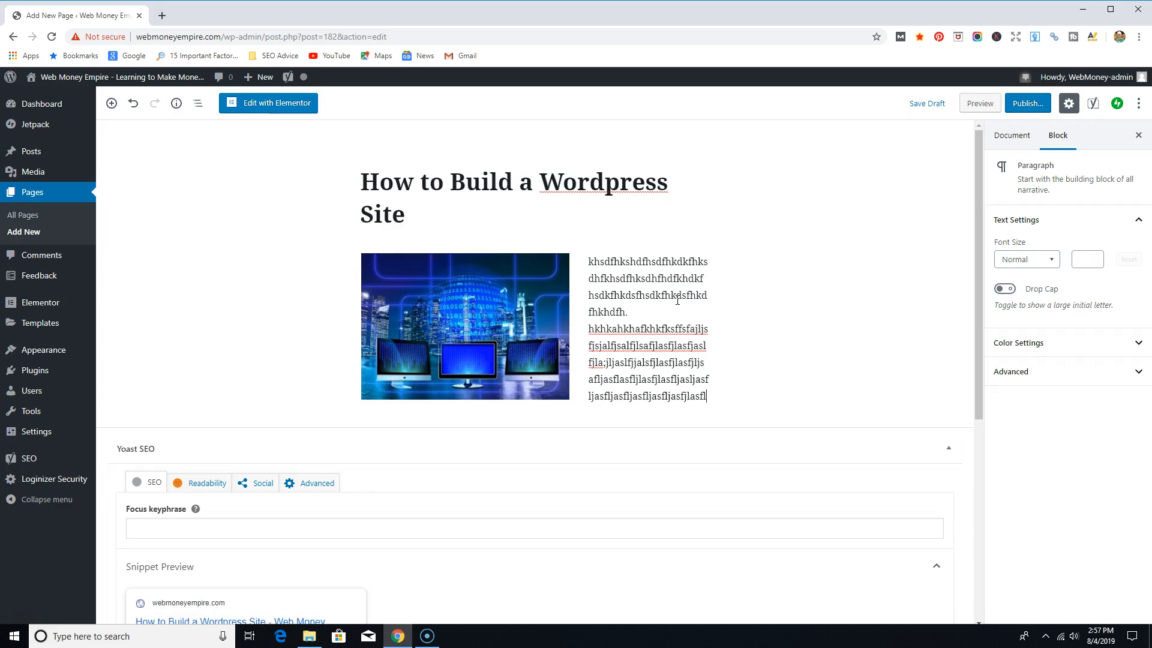
- Add an H2 heading reading "Top Tricks for Wordpress Pages" below the image and its paragraph
{"action": "key", "text": "Return"}
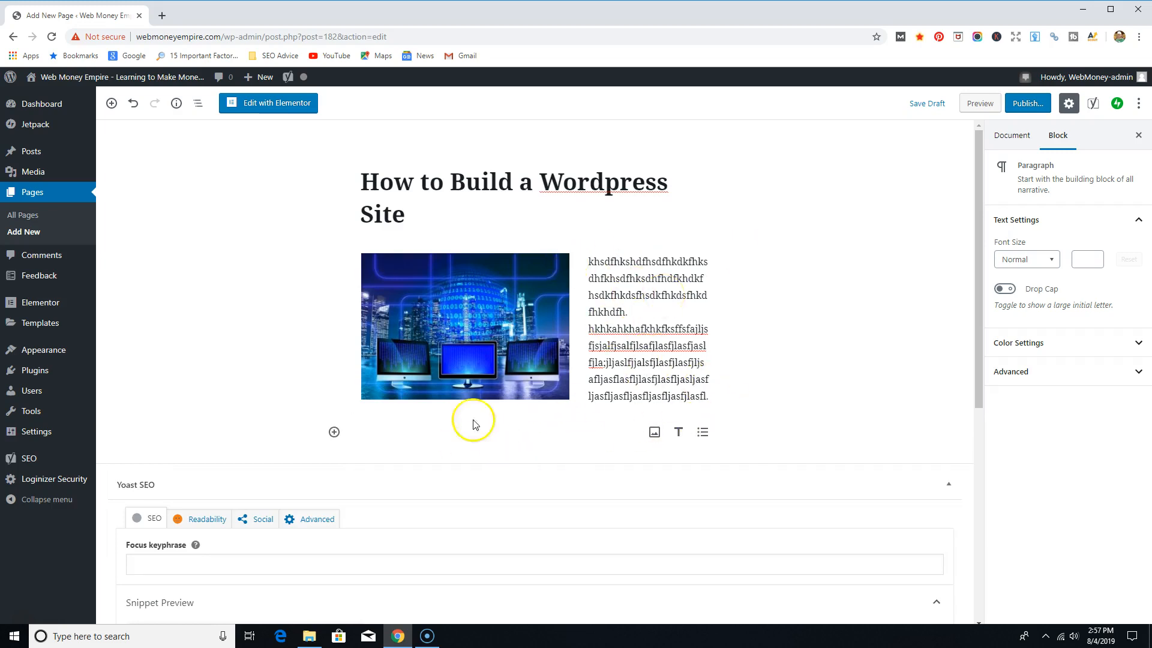
{"action": "scroll", "coordinate": [540, 420], "scroll_direction": "down", "scroll_amount": 2}
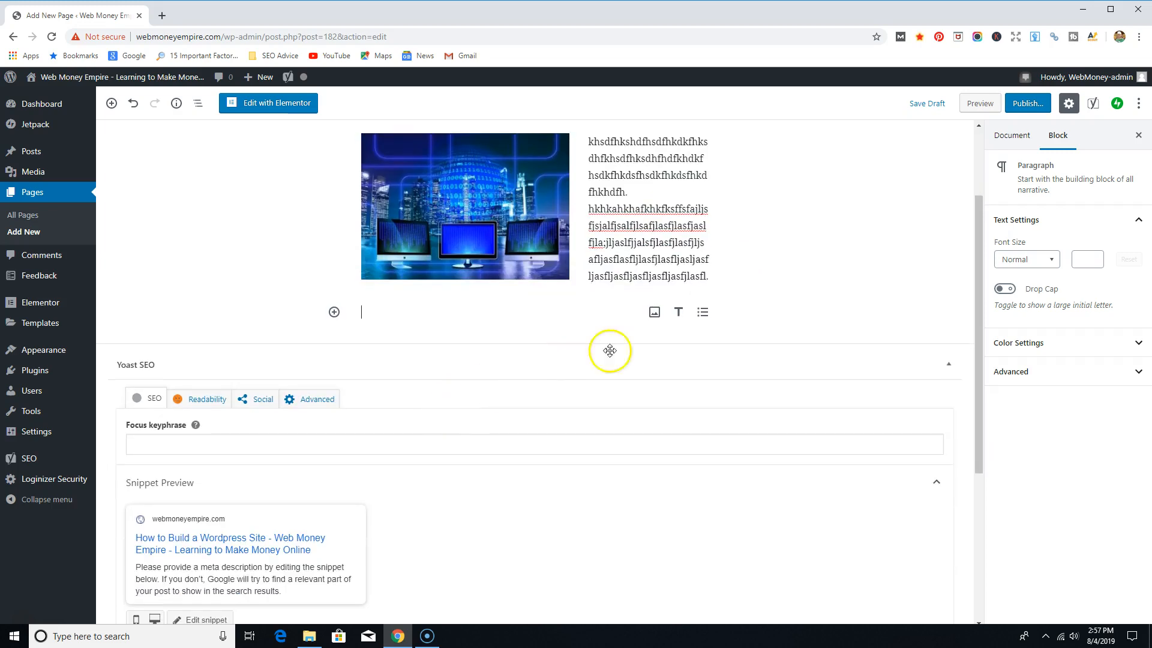
{"action": "left_click", "coordinate": [680, 312]}
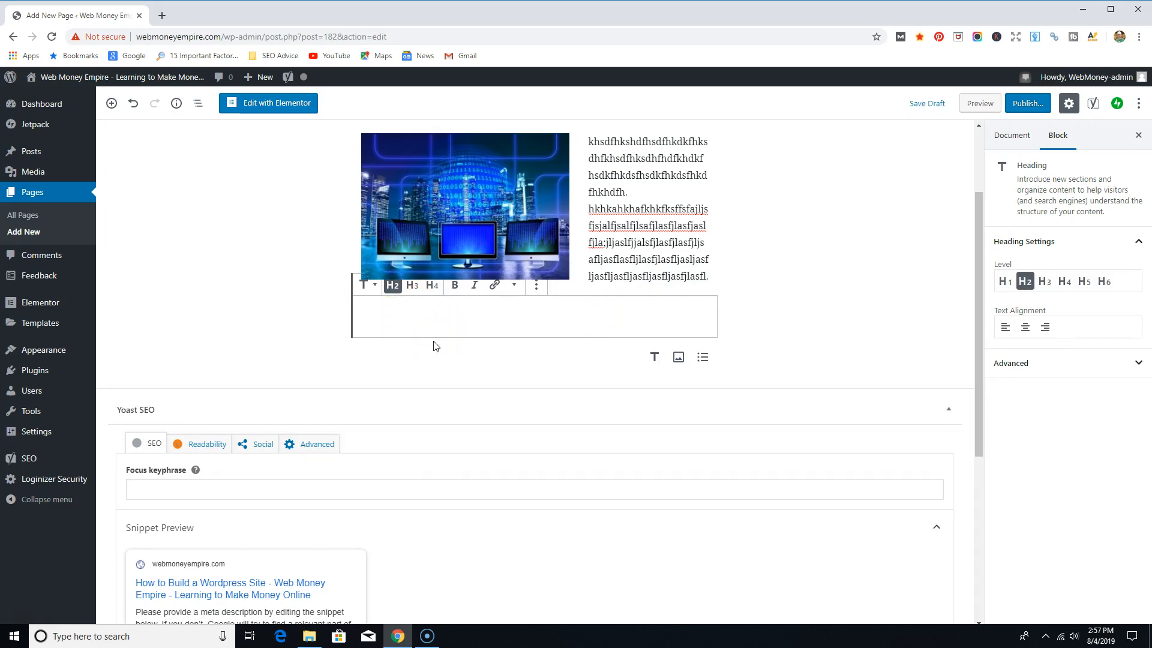
{"action": "type", "text": "Top Tricks for Wordpress Pages"}
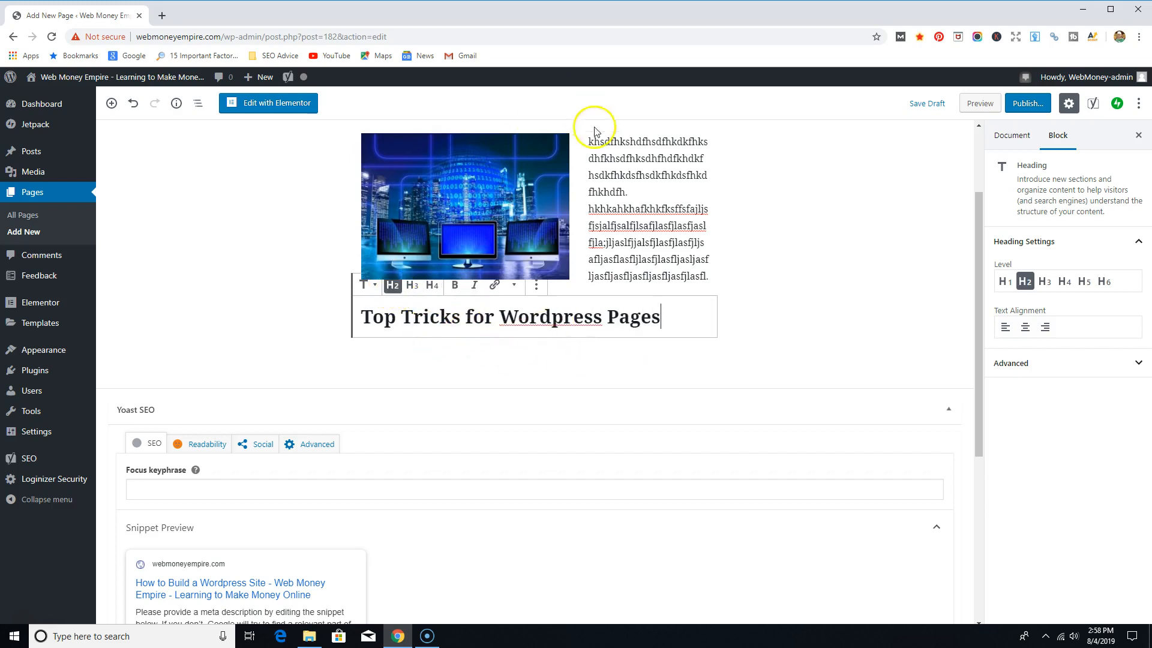
{"action": "scroll", "coordinate": [600, 150], "scroll_direction": "up", "scroll_amount": 2}
{"action": "scroll", "coordinate": [479, 216], "scroll_direction": "down", "scroll_amount": 2}
{"action": "scroll", "coordinate": [460, 241], "scroll_direction": "down", "scroll_amount": 1}
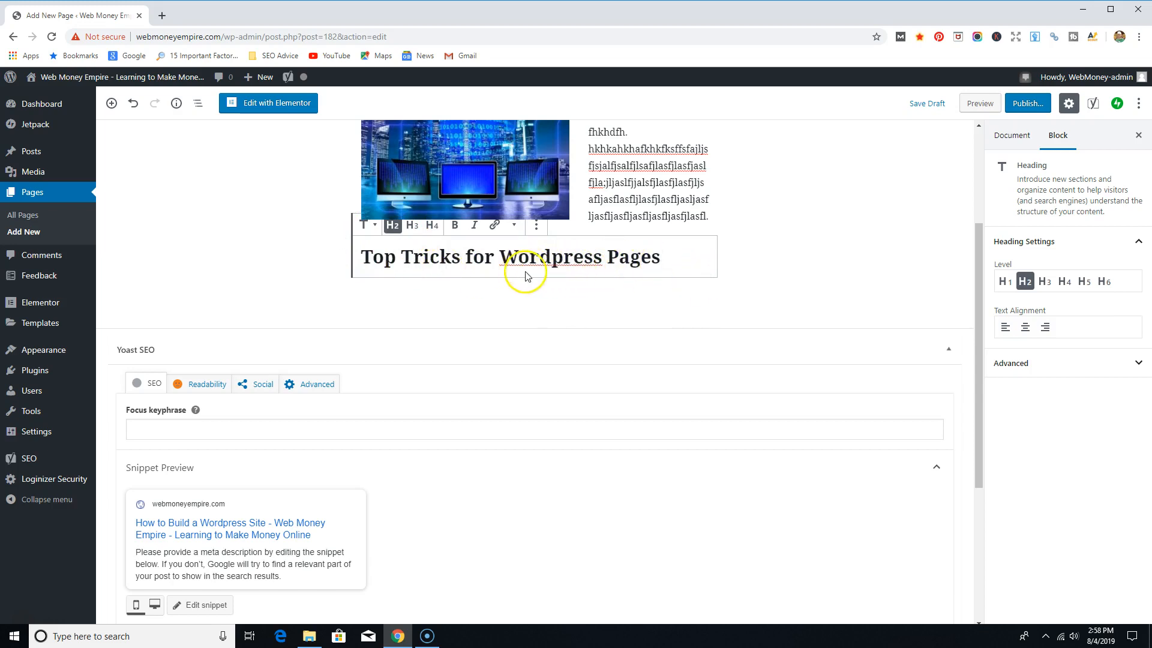
{"action": "scroll", "coordinate": [600, 198], "scroll_direction": "up", "scroll_amount": 3}
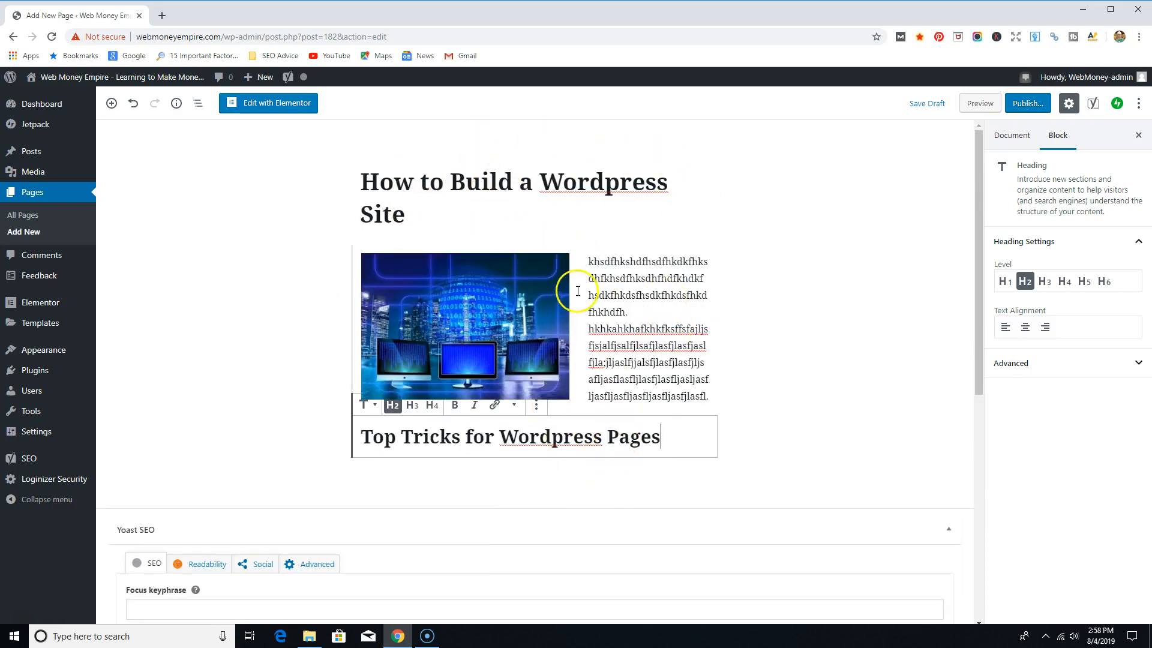
- Add a bulleted list below the heading with the placeholder items "hdkfhkdf", "klsdfhksdfhsd", "lsdfjldsfjjlsdf" and "jklsdfhkhksdhhfds"
{"action": "scroll", "coordinate": [621, 318], "scroll_direction": "down", "scroll_amount": 1}
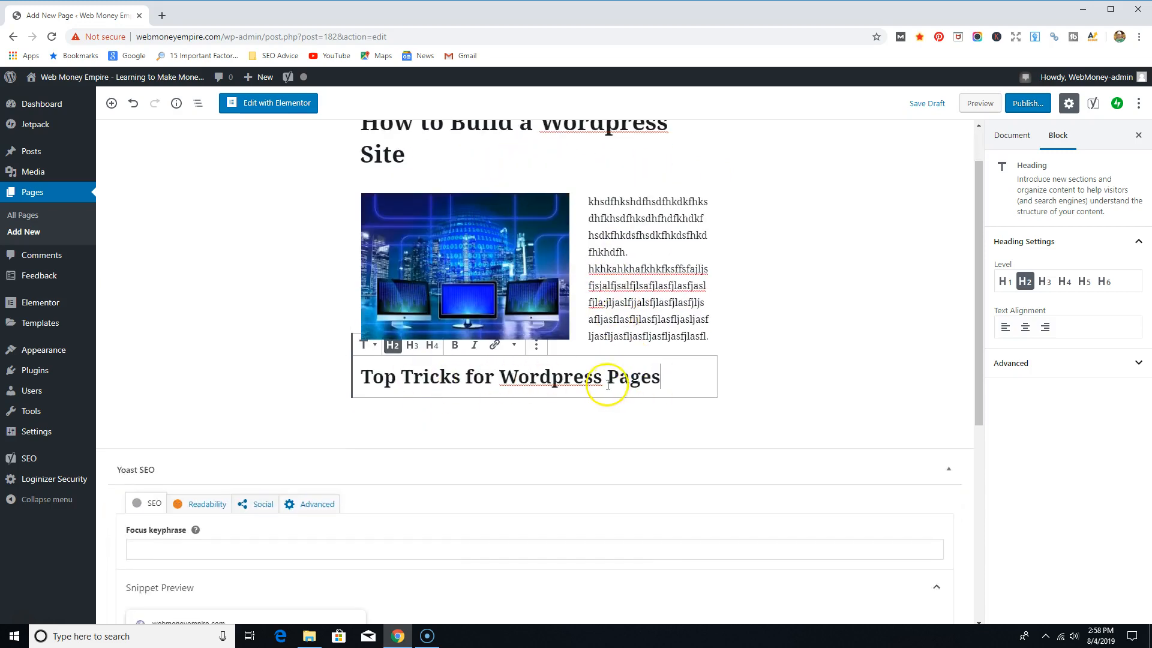
{"action": "left_click", "coordinate": [676, 383]}
{"action": "key", "text": "Return"}
{"action": "scroll", "coordinate": [480, 412], "scroll_direction": "down", "scroll_amount": 2}
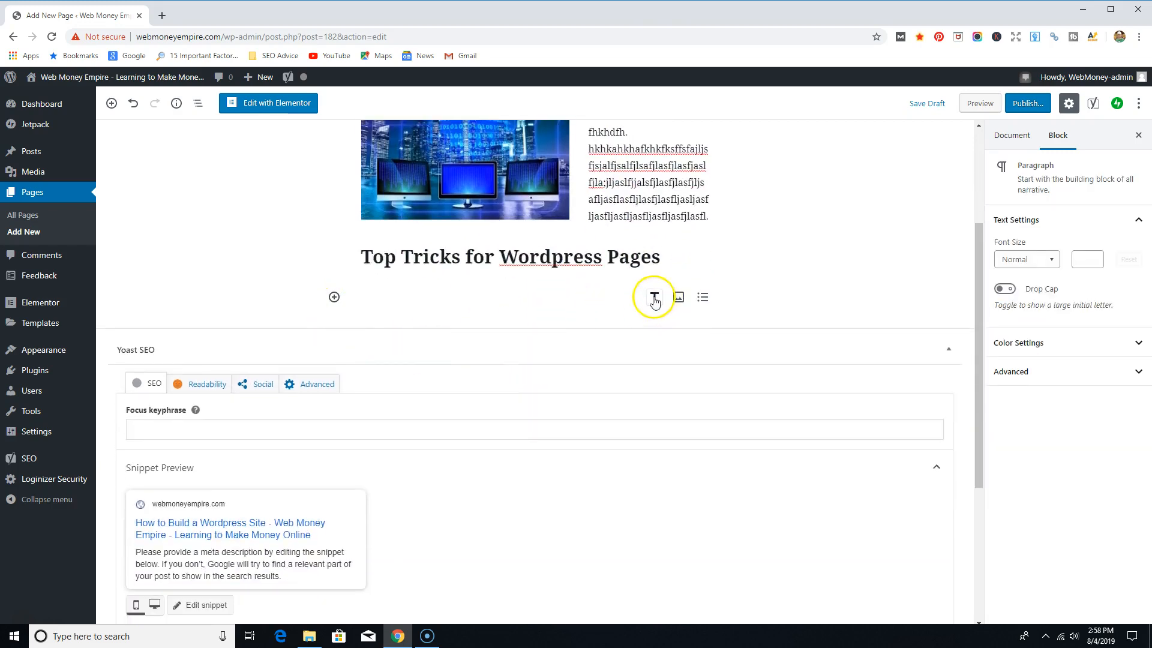
{"action": "left_click", "coordinate": [702, 298]}
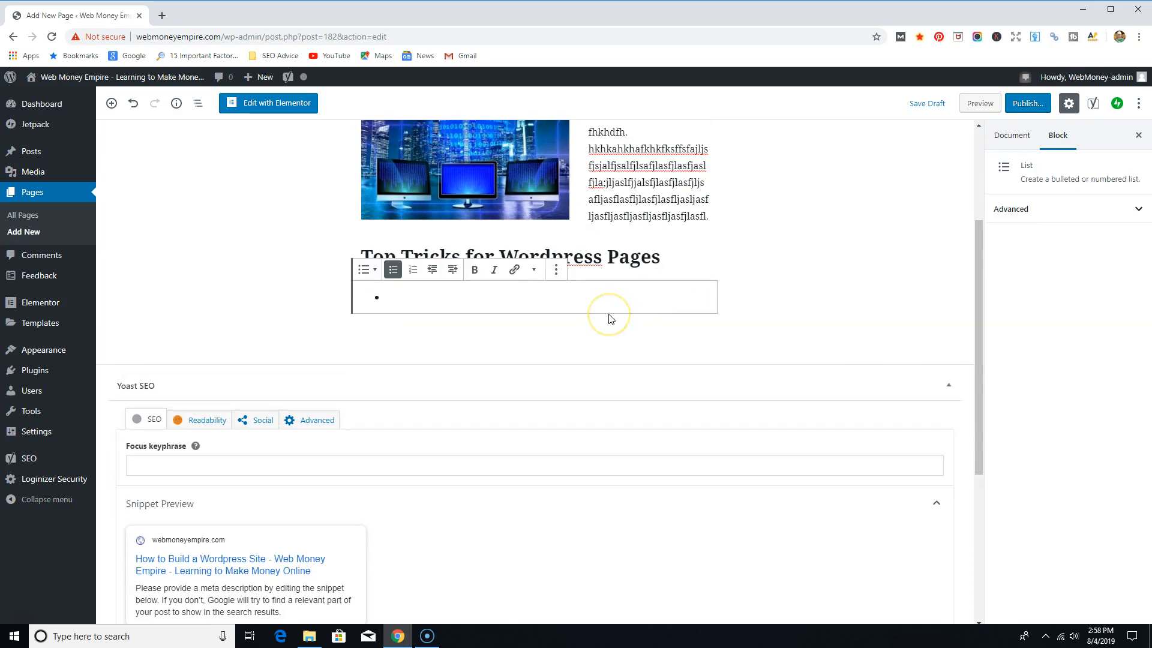
{"action": "type", "text": "hdkfhkdf"}
{"action": "key", "text": "Return"}
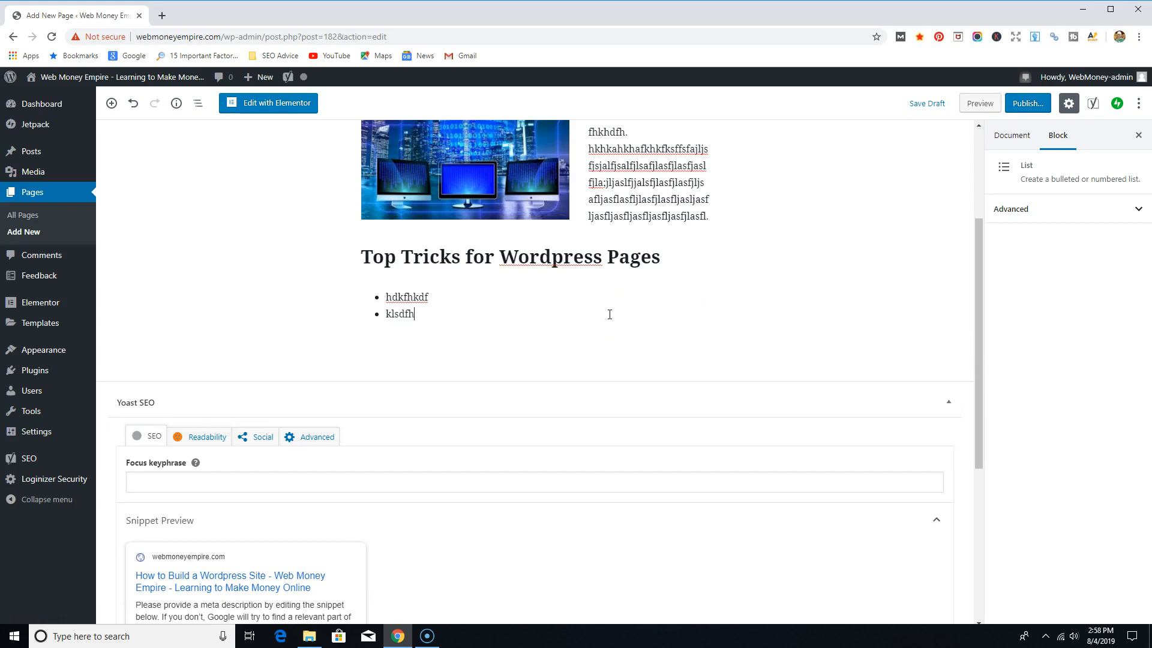
{"action": "key", "text": "Return"}
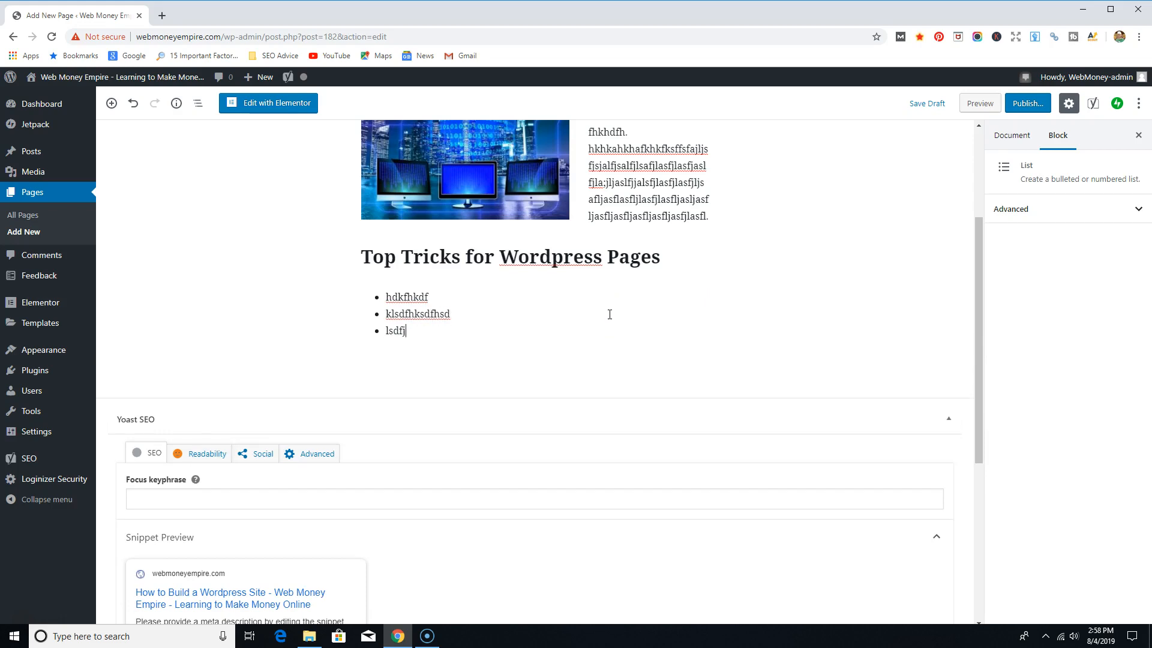
{"action": "key", "text": "Return"}
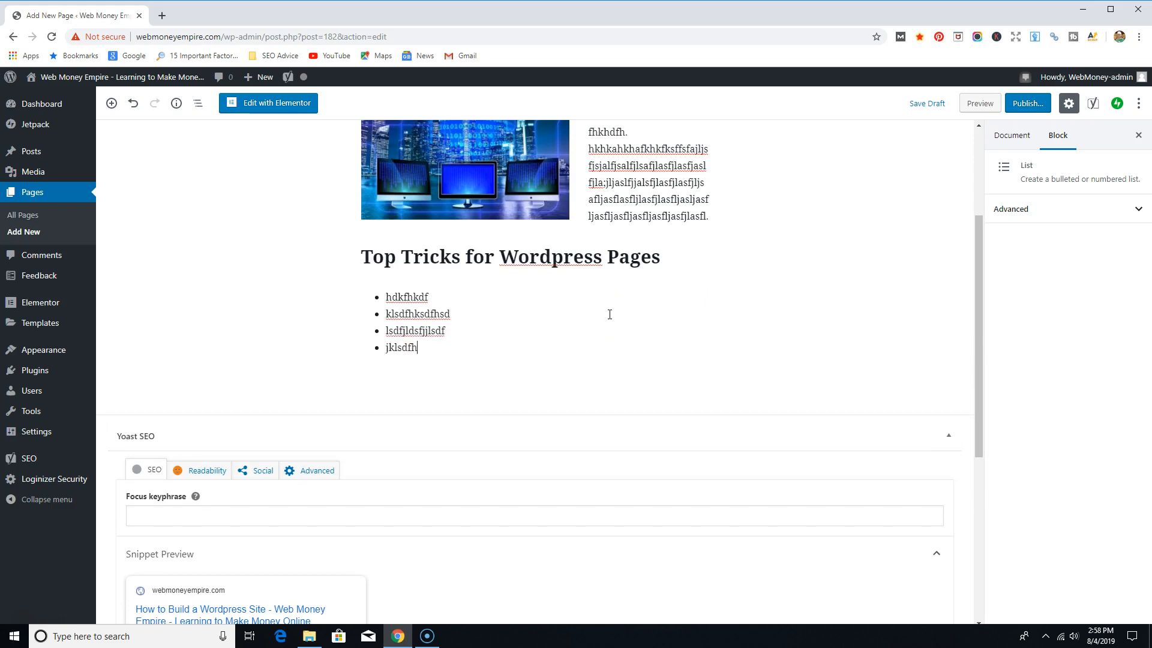
{"action": "key", "text": "Return"}
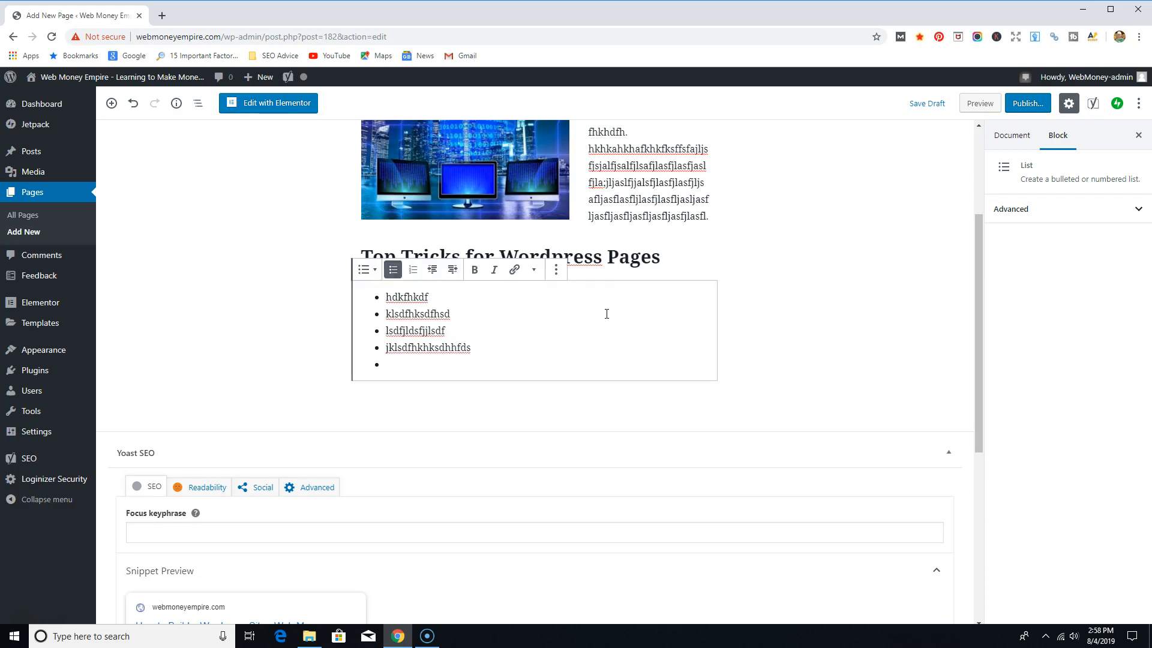
{"action": "scroll", "coordinate": [607, 300], "scroll_direction": "up", "scroll_amount": 3}
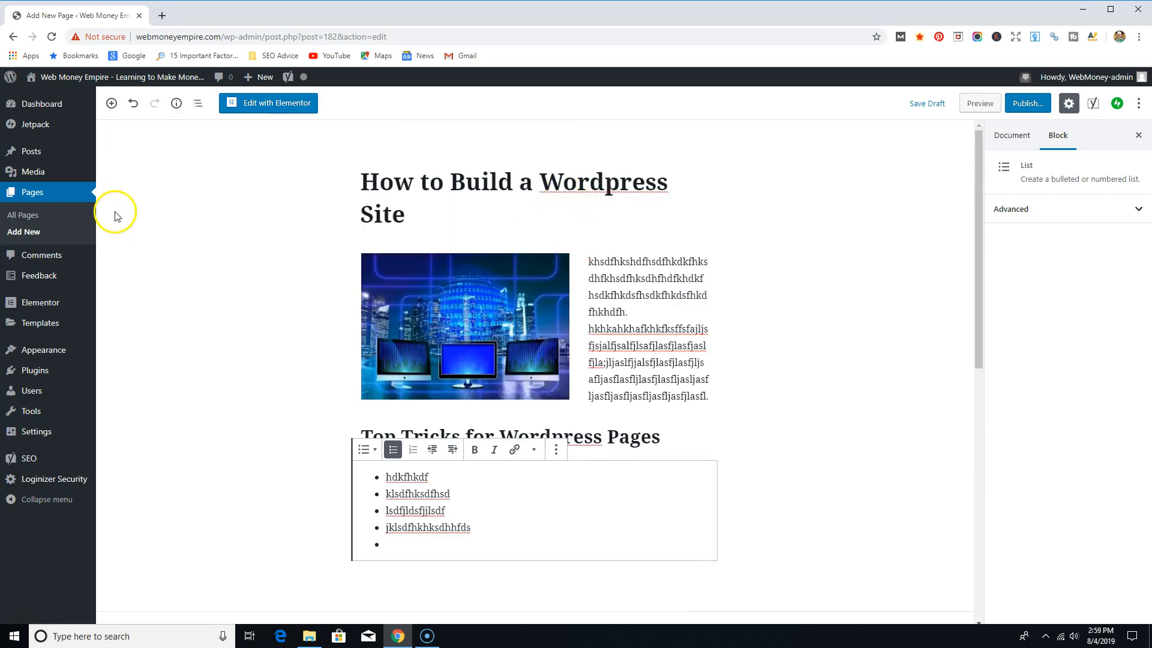
{"action": "scroll", "coordinate": [562, 366], "scroll_direction": "down", "scroll_amount": 2}
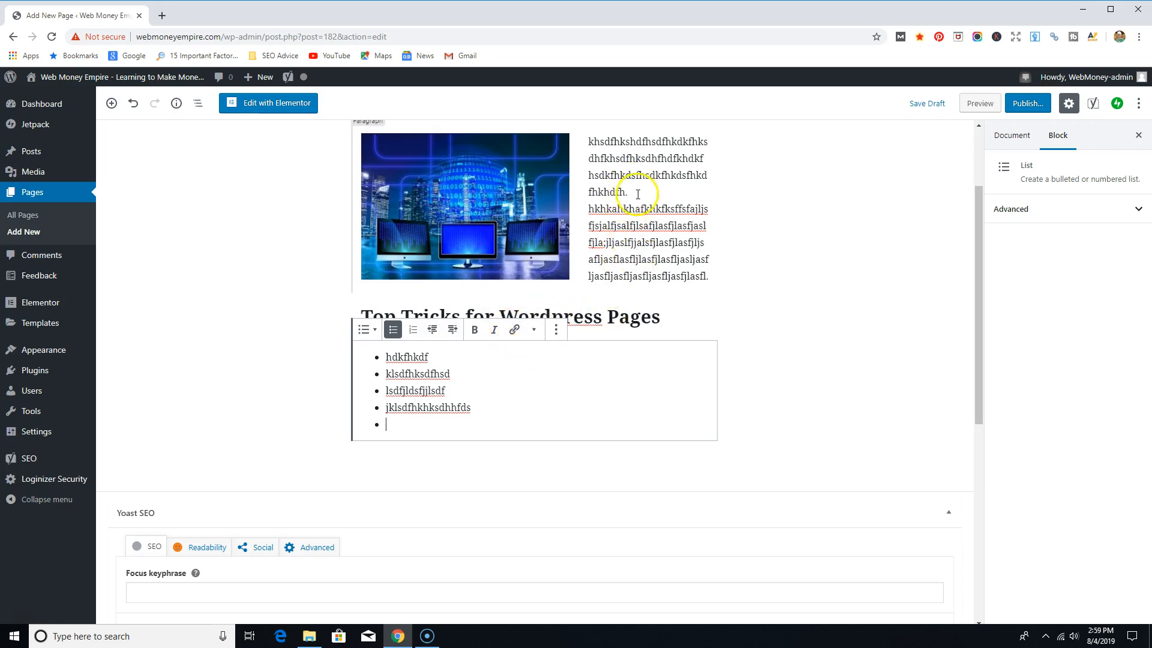
{"action": "scroll", "coordinate": [590, 269], "scroll_direction": "up", "scroll_amount": 2}
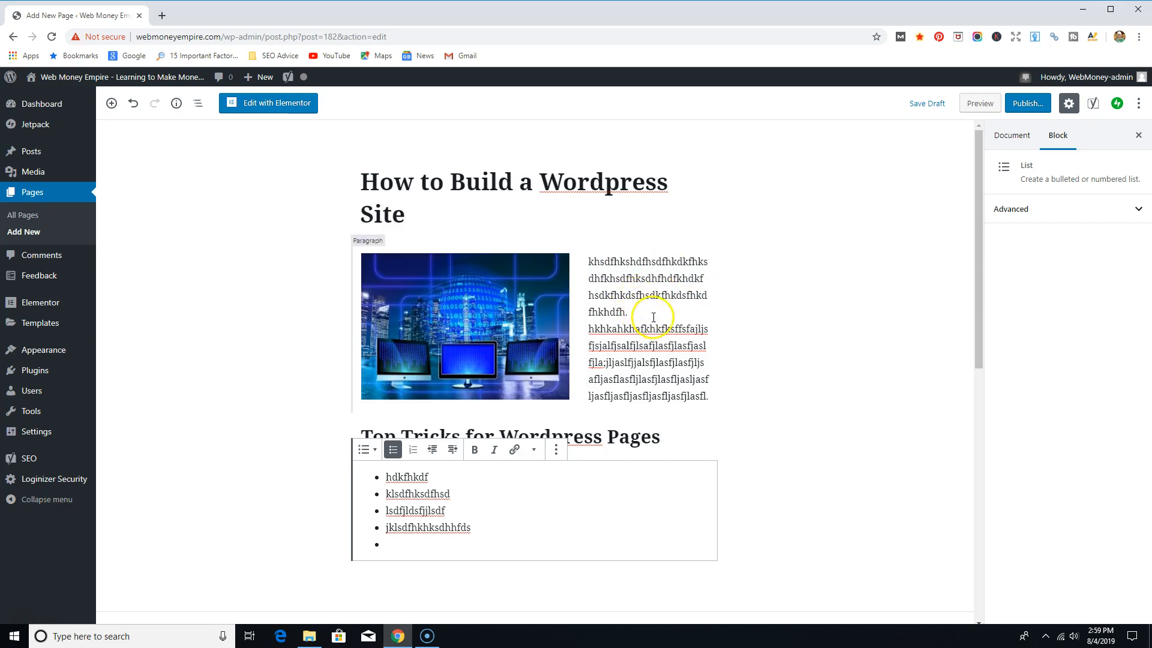
{"action": "scroll", "coordinate": [654, 315], "scroll_direction": "down", "scroll_amount": 2}
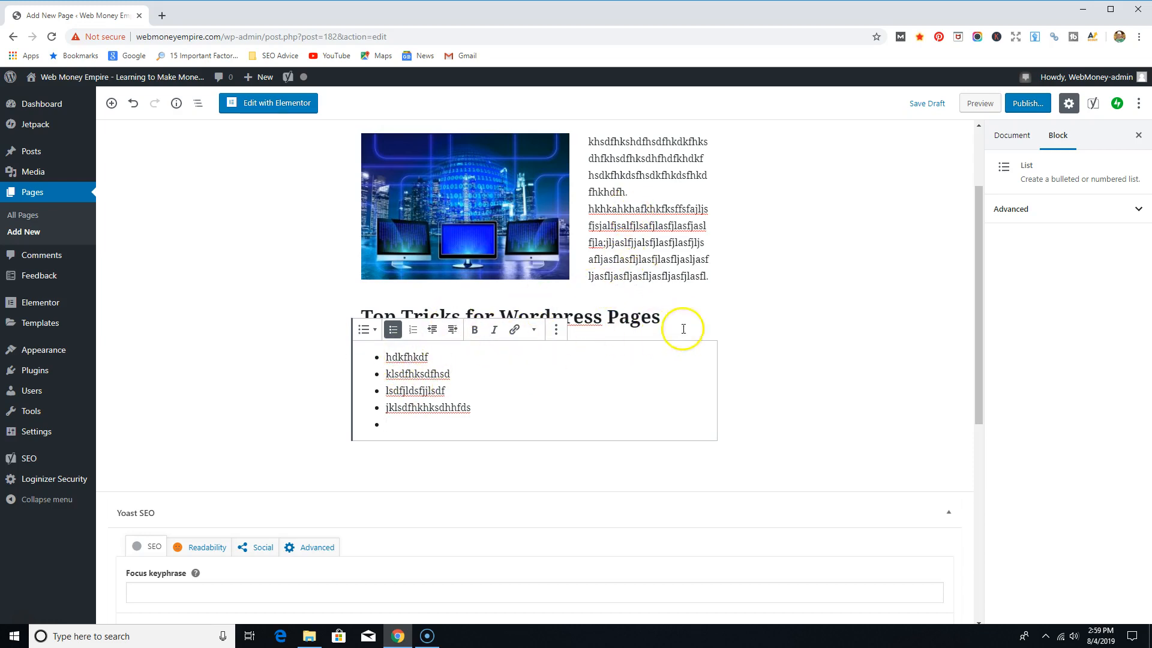
{"action": "left_click", "coordinate": [659, 314]}
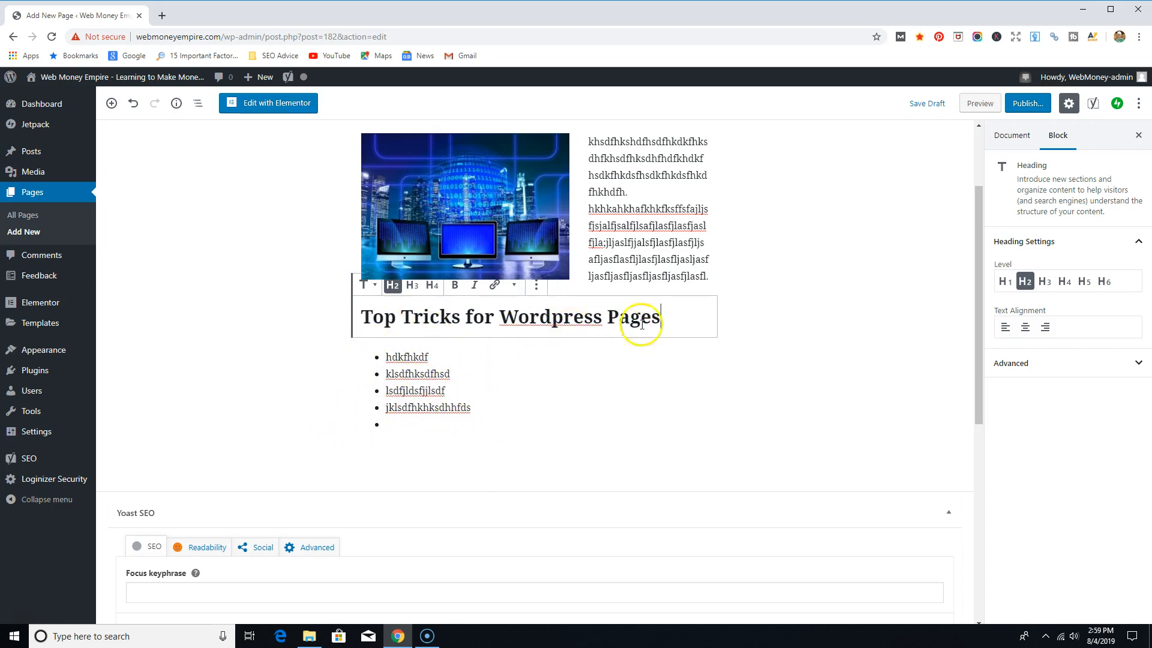
- Add the placeholder text "khsdklgflsdgljhlfdsghsdlghl;sdhgldslgjhdg" as the last bullet and end the list with an empty paragraph below it
{"action": "left_click", "coordinate": [405, 427]}
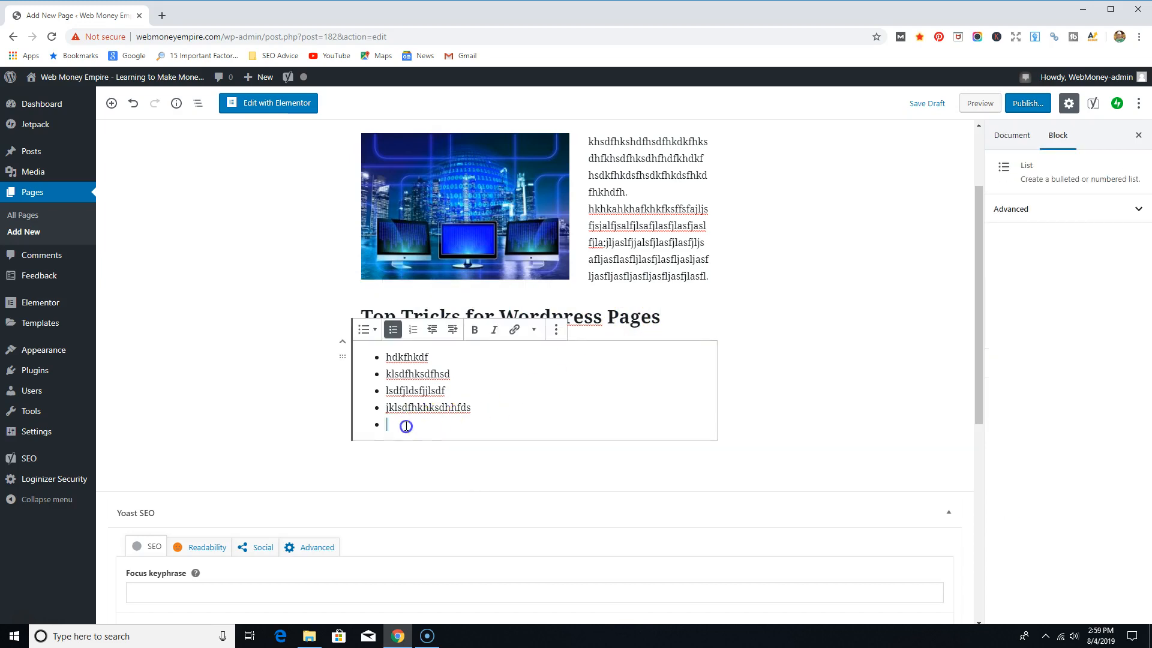
{"action": "type", "text": "khsdklgflsdgljhlfdsghsdlghl;sd"}
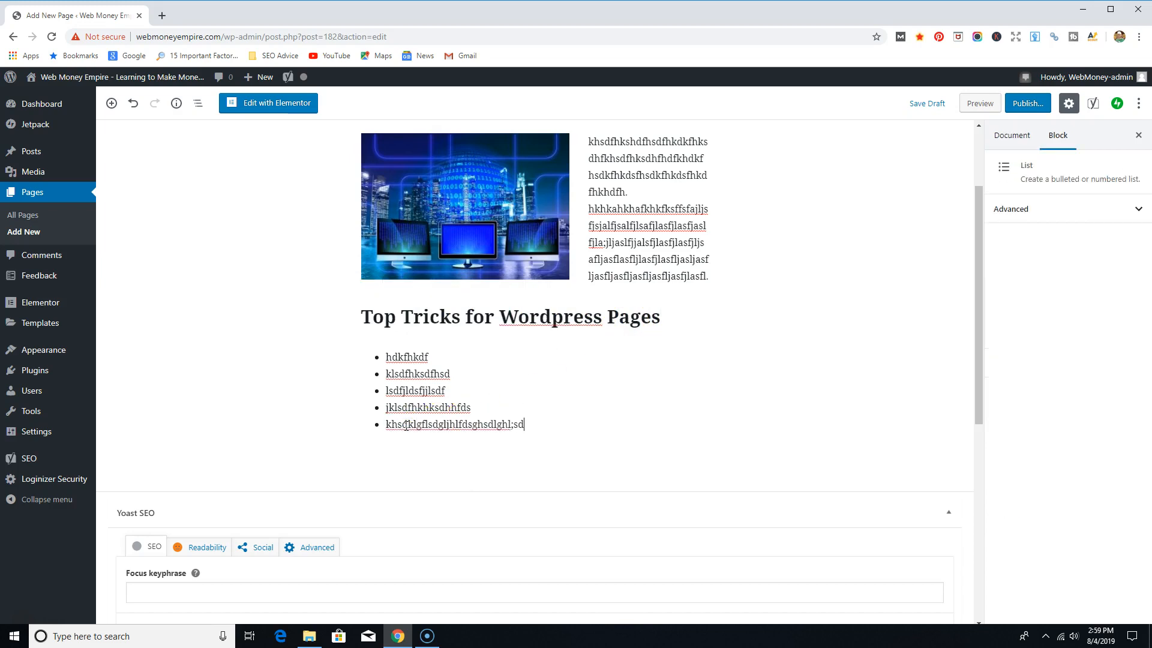
{"action": "key", "text": "Return"}
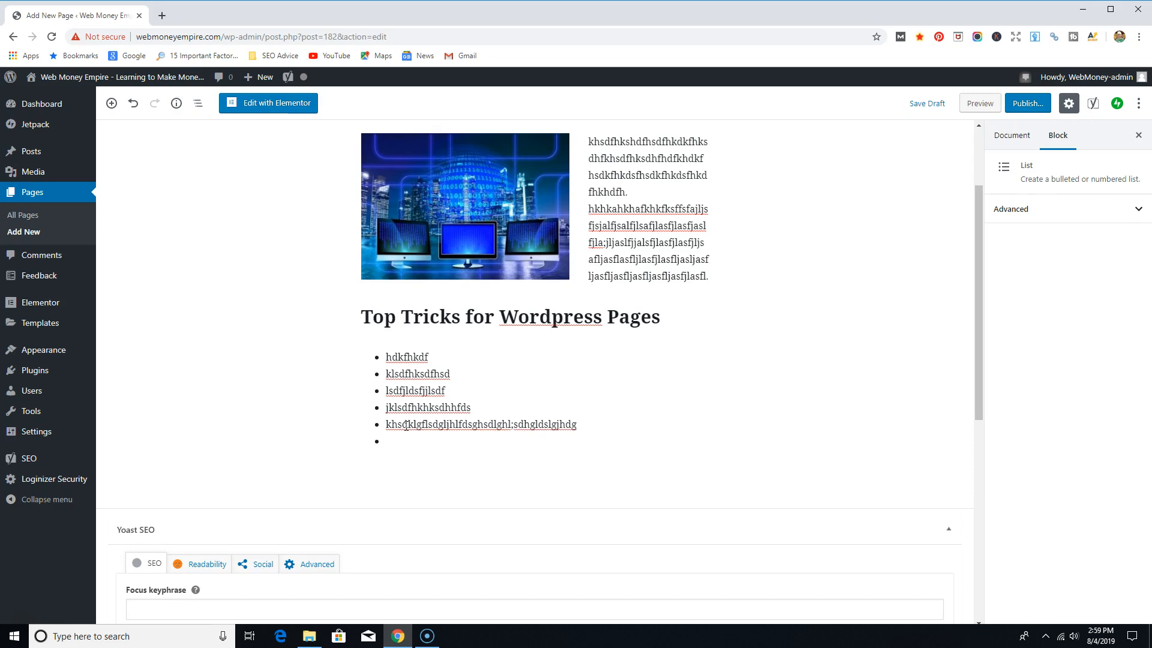
{"action": "key", "text": "Return"}
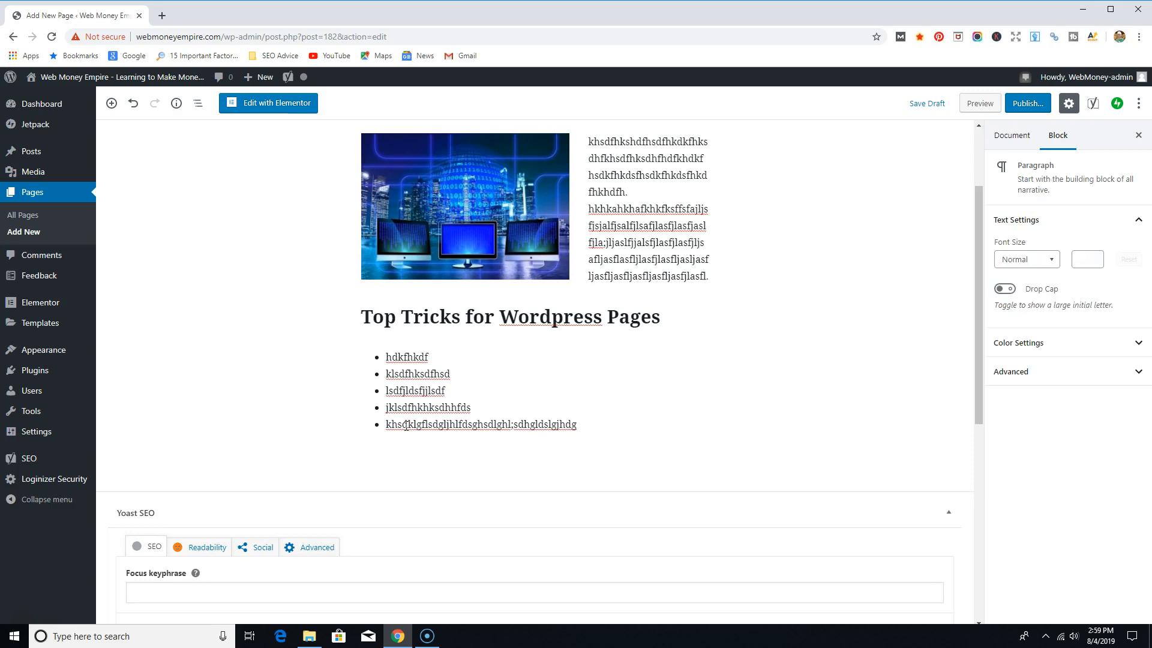
- Insert an empty H2 heading block below the bulleted list
{"action": "scroll", "coordinate": [437, 433], "scroll_direction": "down", "scroll_amount": 3}
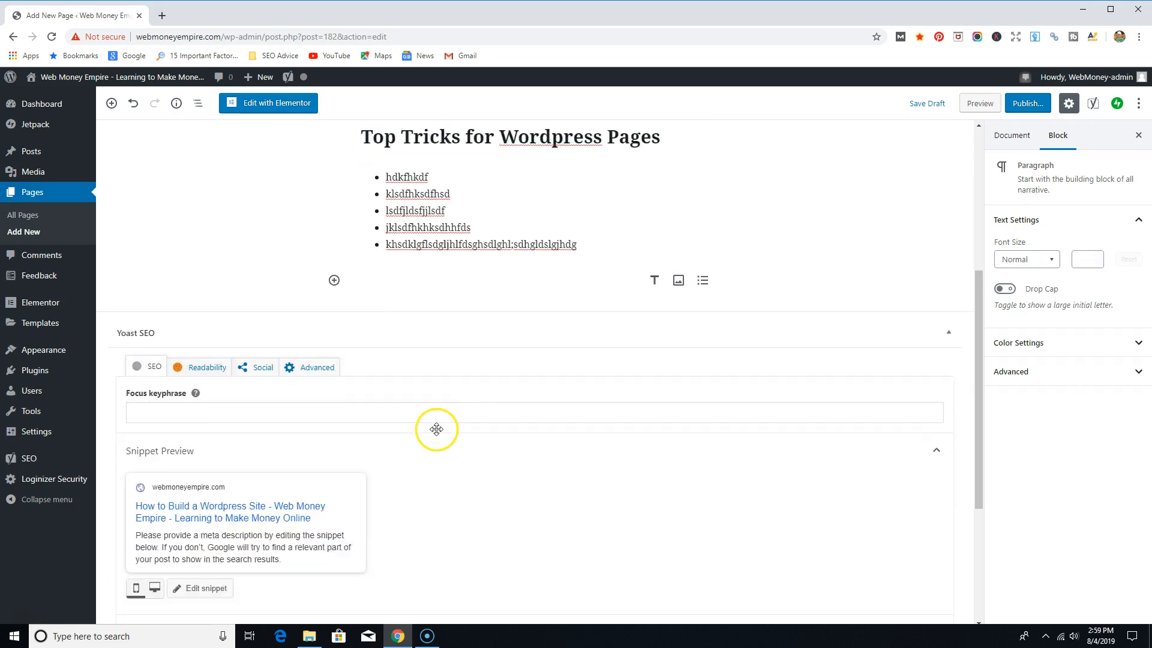
{"action": "left_click", "coordinate": [657, 284]}
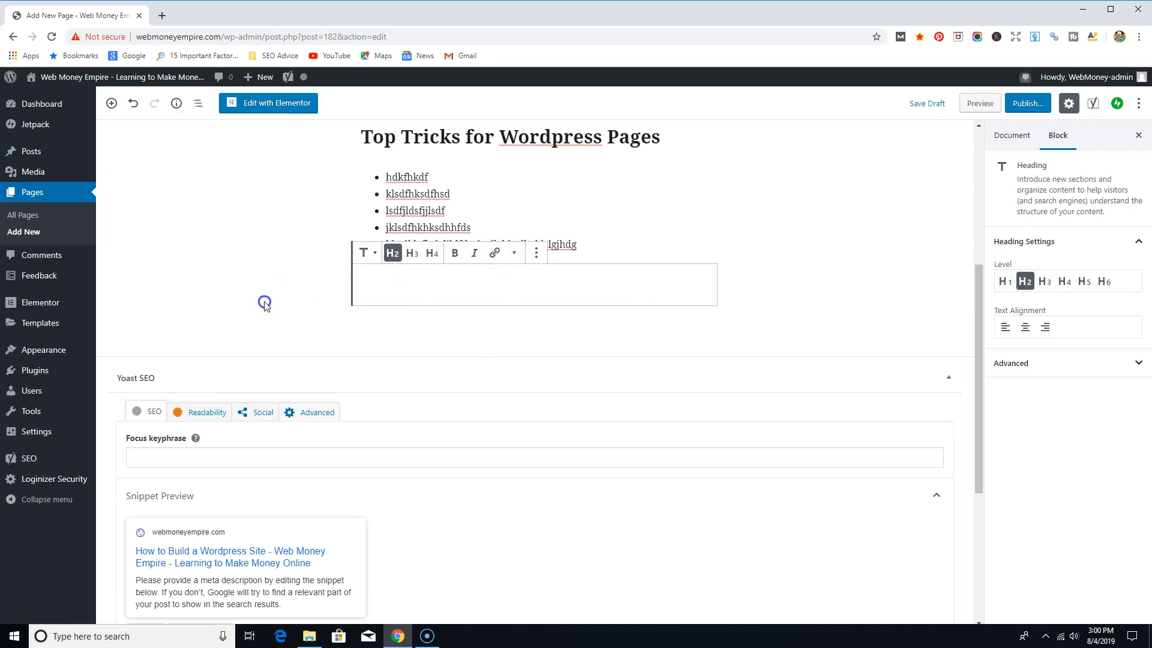
{"action": "left_click", "coordinate": [262, 304]}
{"action": "left_click", "coordinate": [395, 285]}
{"action": "left_click", "coordinate": [370, 254]}
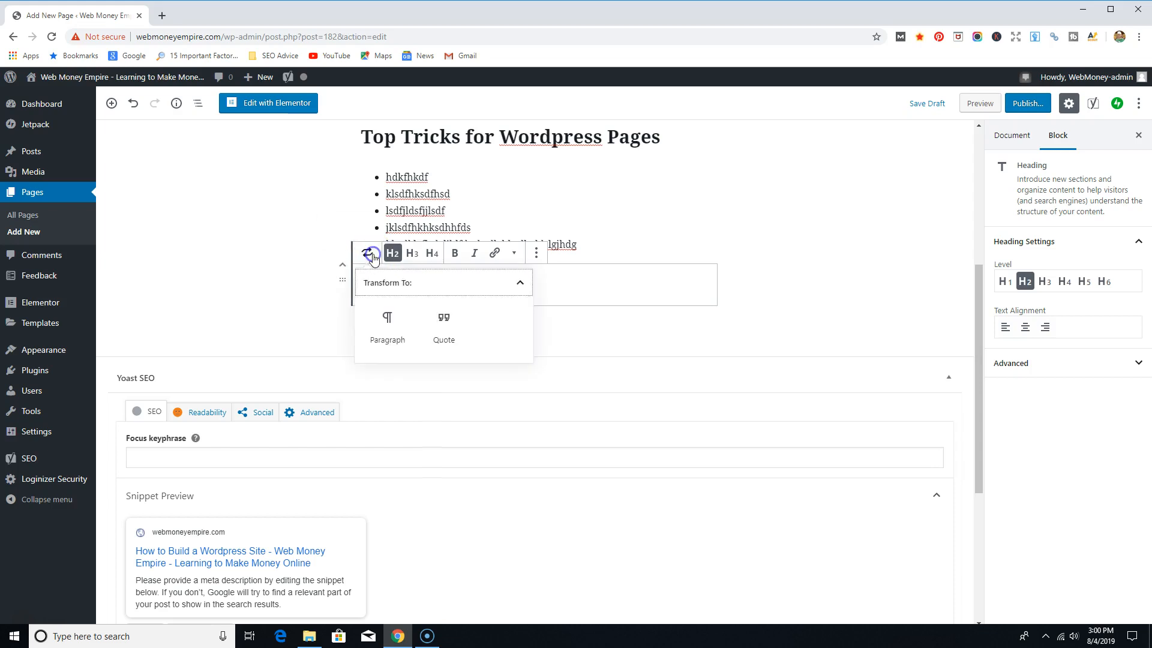
{"action": "left_click", "coordinate": [292, 292]}
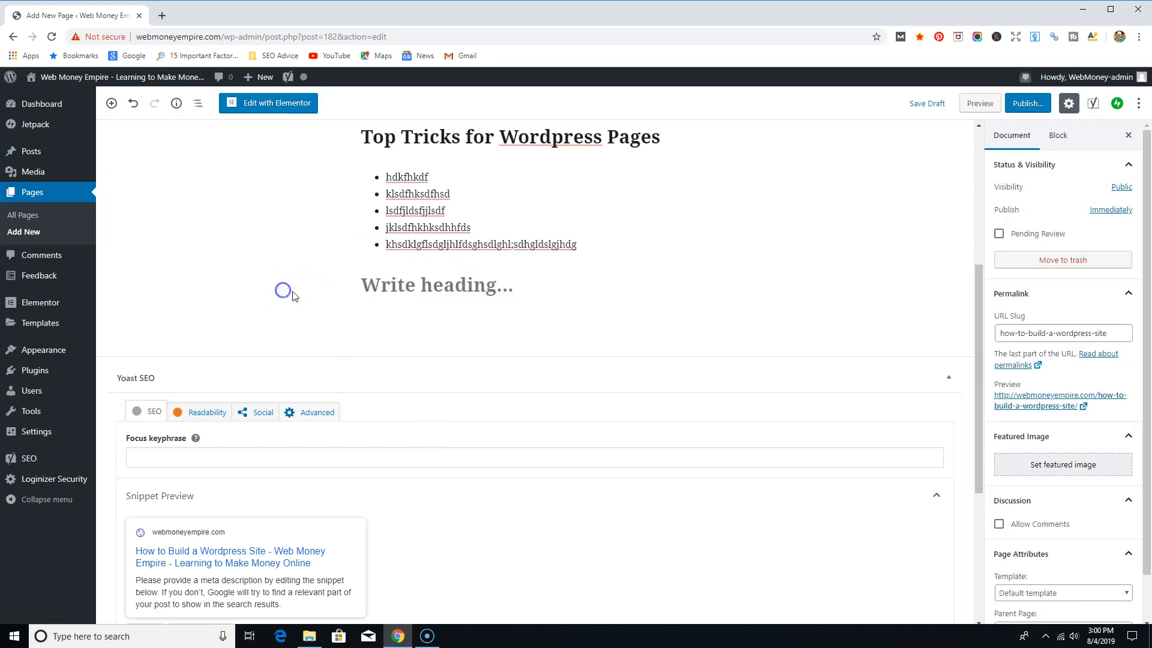
- Transform the empty heading into a paragraph, filling it and a second paragraph below with one line of random placeholder letters each
{"action": "left_click", "coordinate": [390, 286]}
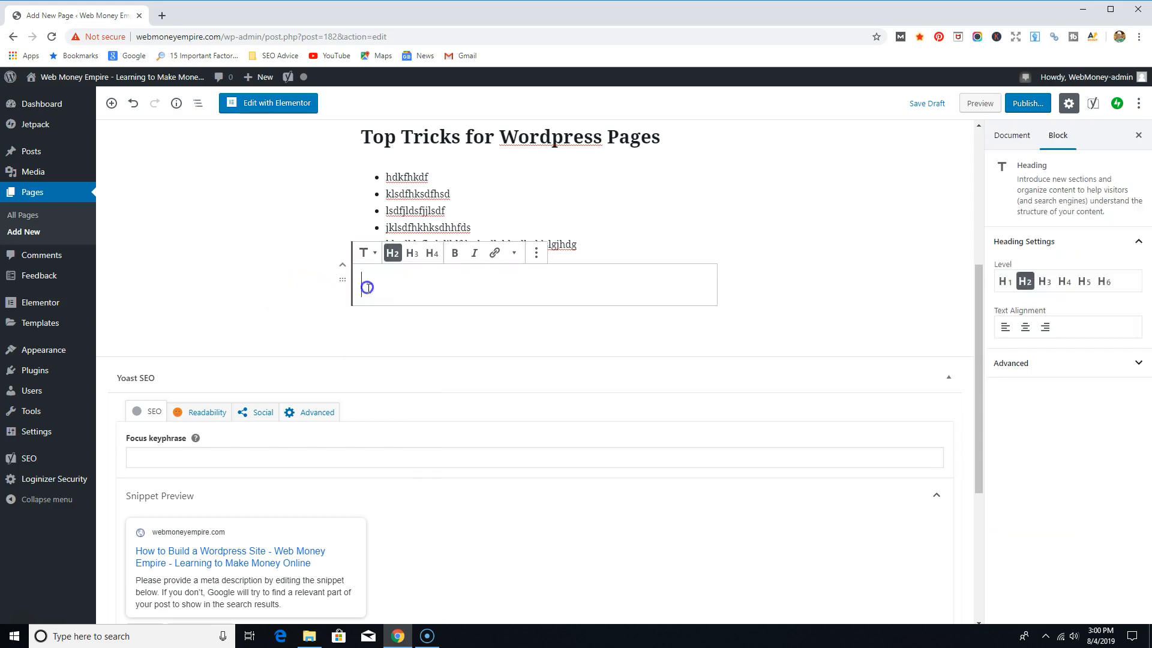
{"action": "left_click", "coordinate": [367, 251]}
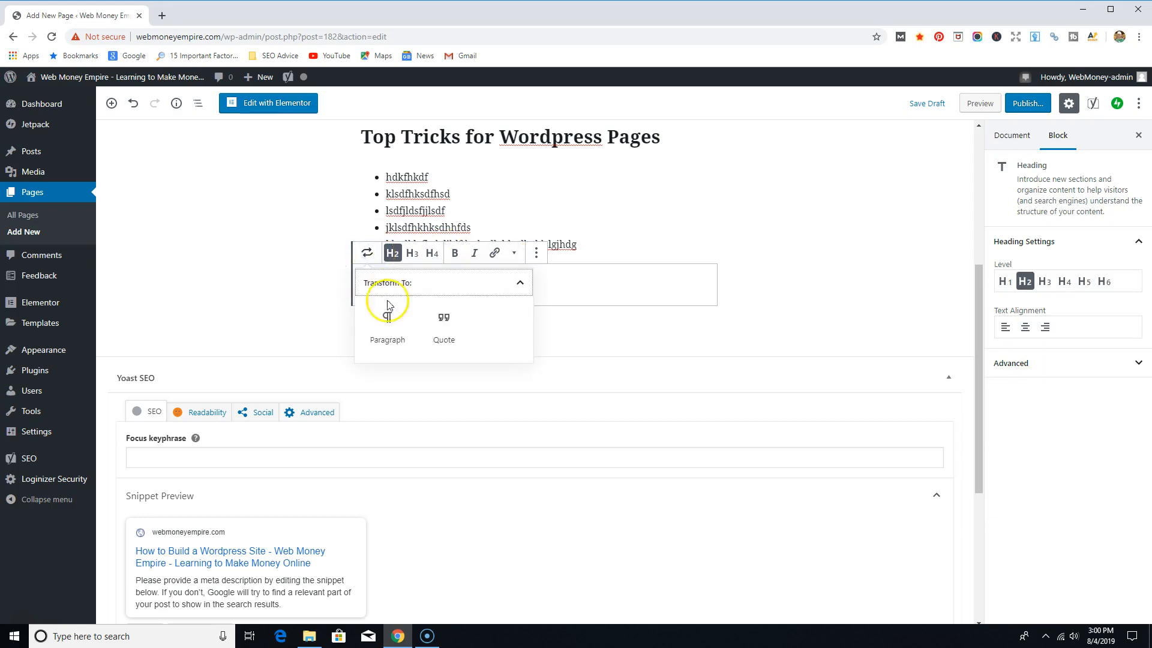
{"action": "left_click", "coordinate": [385, 328]}
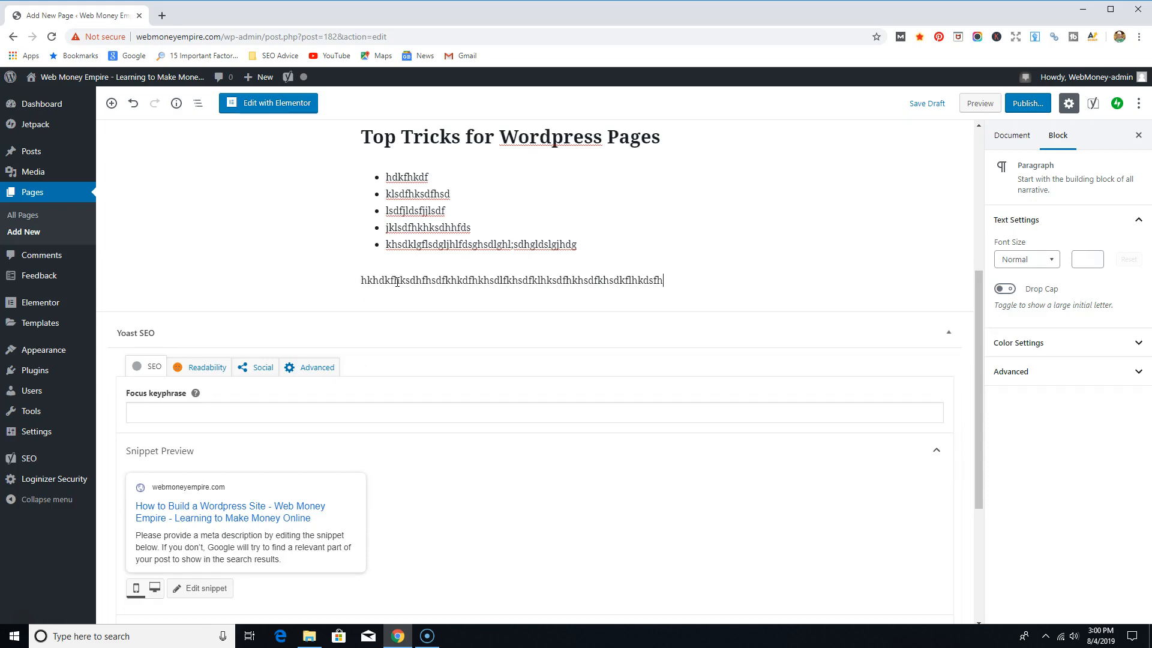
{"action": "key", "text": "Return"}
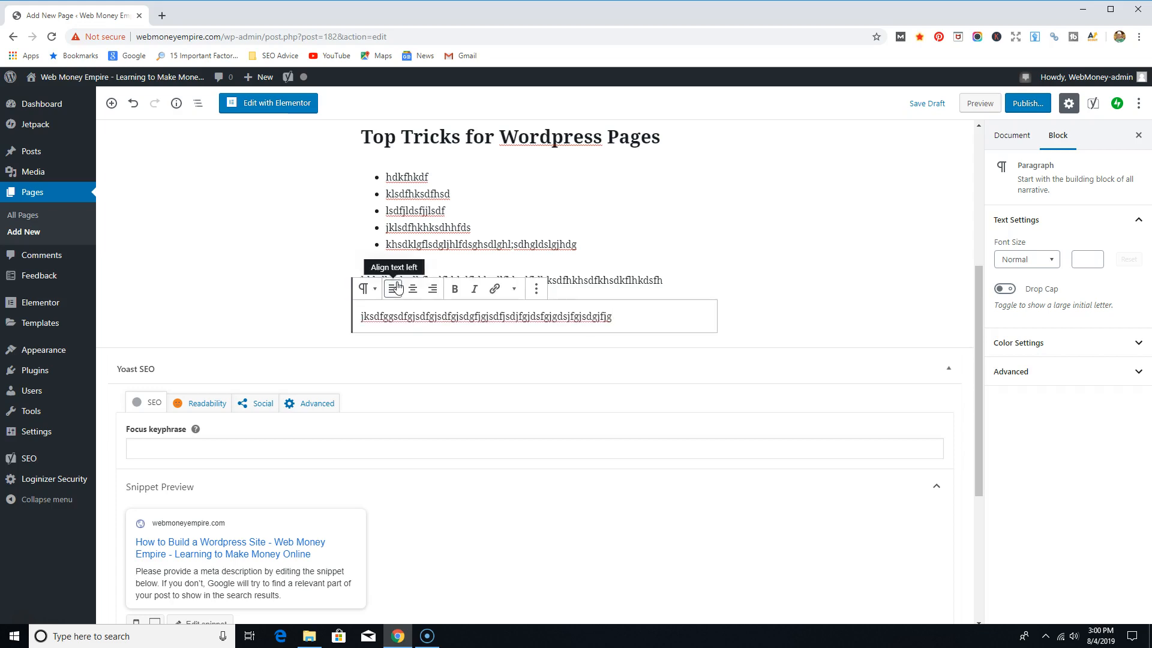
{"action": "type", "text": "."}
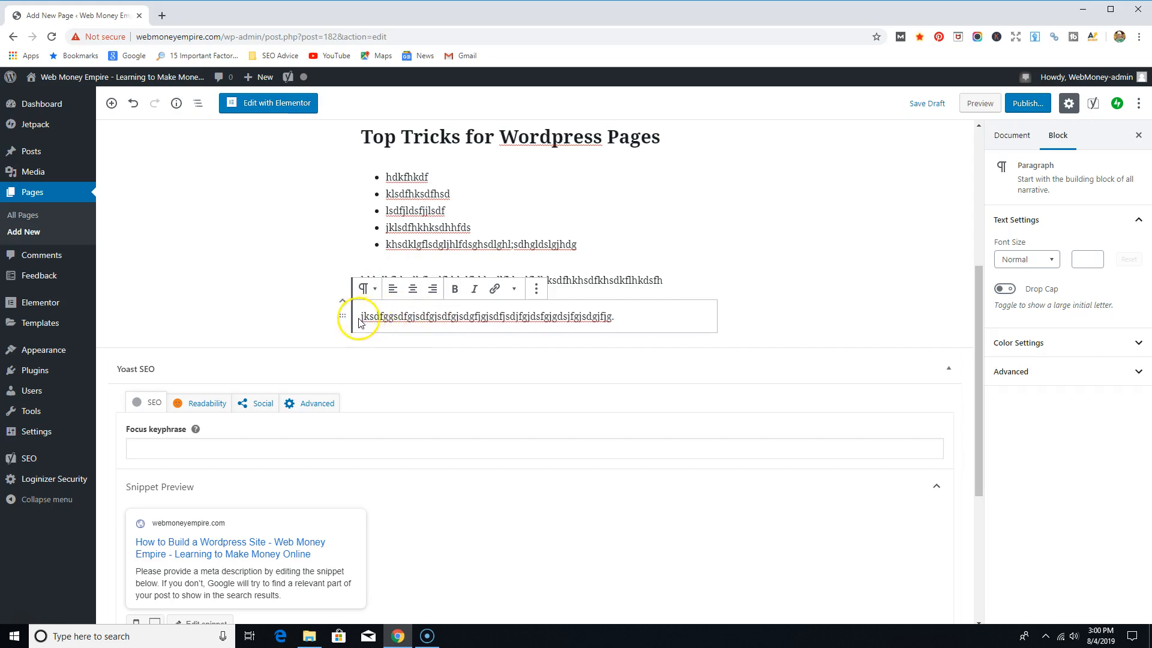
- Begin the paragraph beside the image with "There are many different things to consider when learning How to BUild Wordpress", ahead of the placeholder letters
{"action": "scroll", "coordinate": [841, 275], "scroll_direction": "up", "scroll_amount": 5}
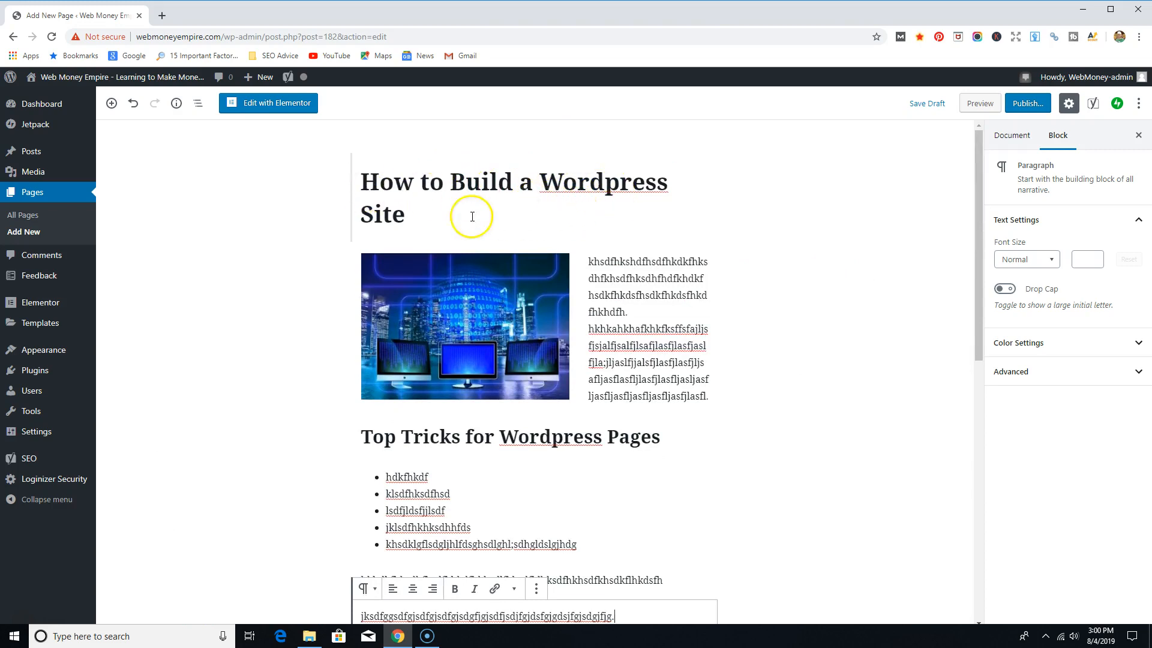
{"action": "left_click", "coordinate": [589, 268]}
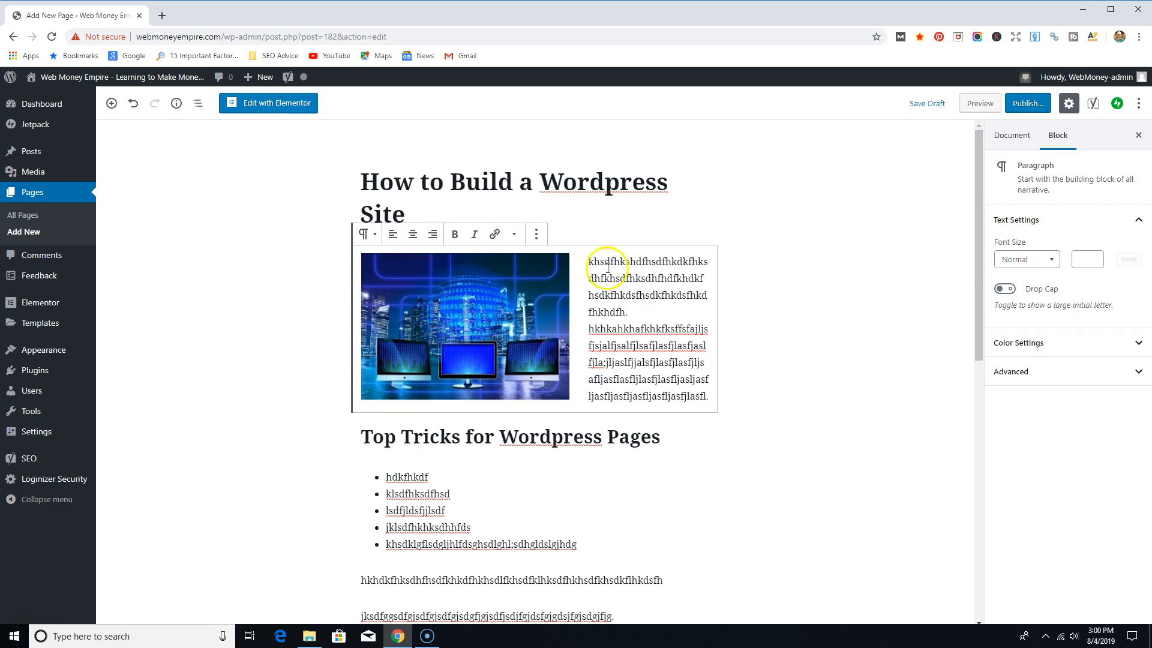
{"action": "type", "text": "When"}
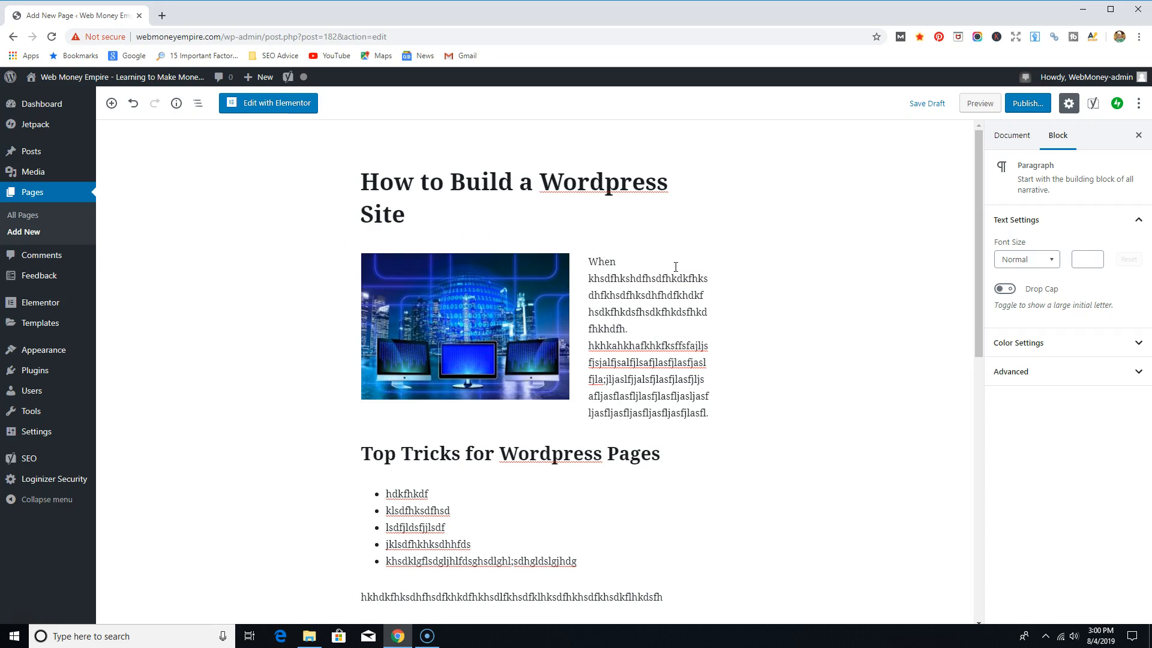
{"action": "key", "text": "ctrl+z"}
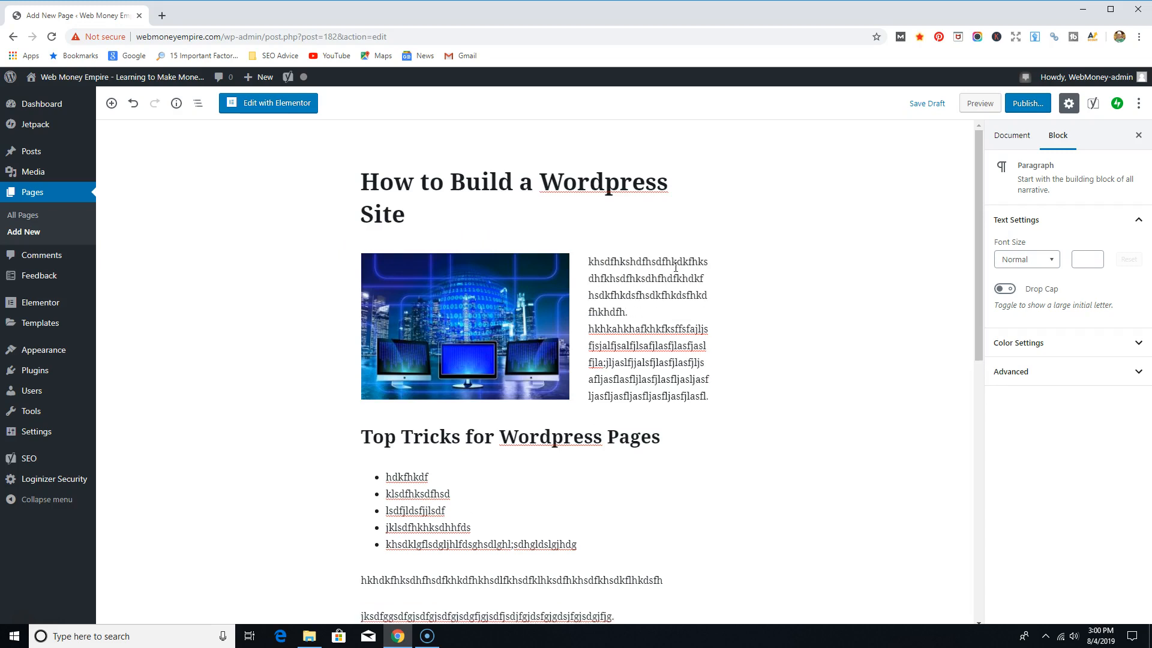
{"action": "type", "text": "There are m"}
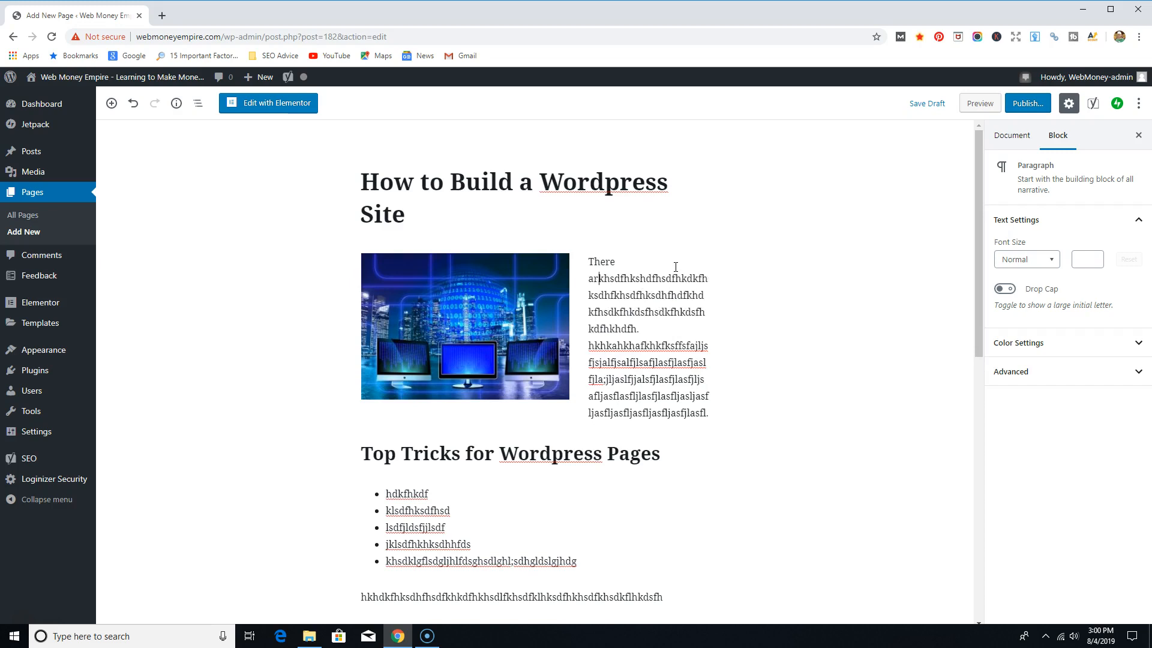
{"action": "type", "text": "any different "}
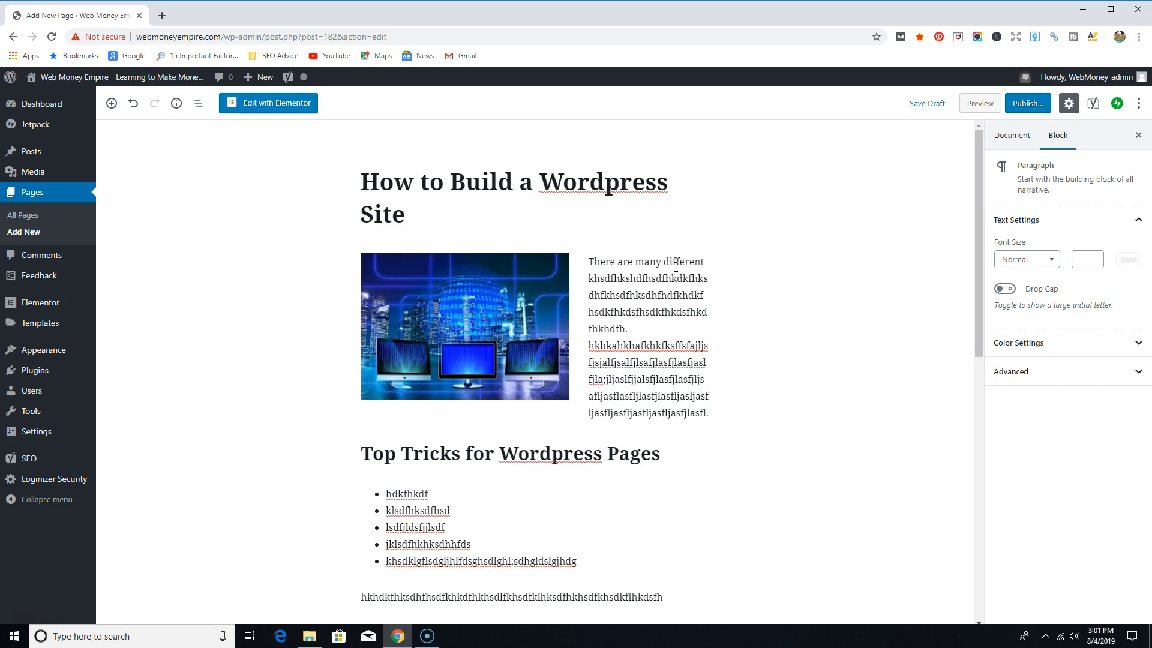
{"action": "type", "text": "things to co"}
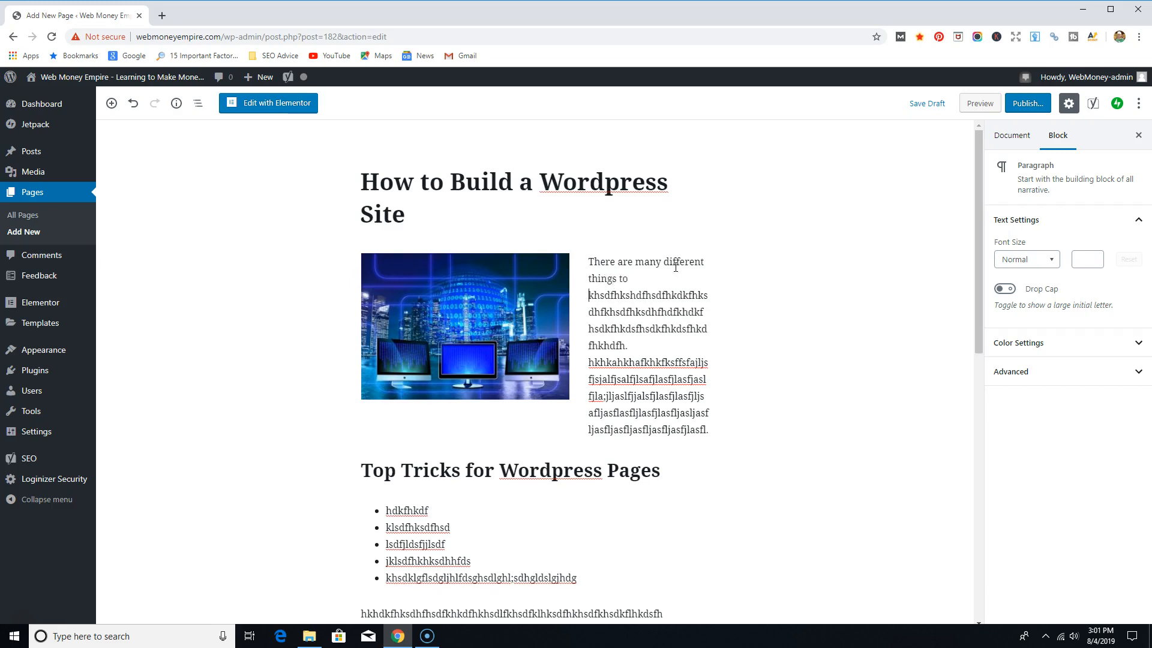
{"action": "type", "text": "nsider when learning "}
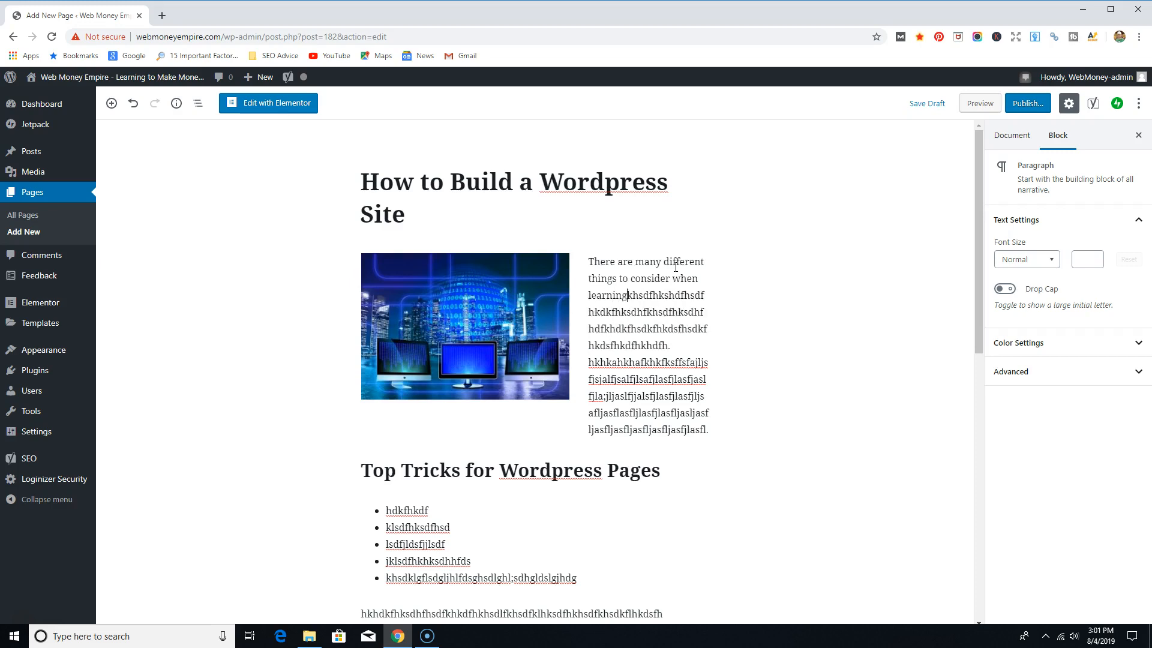
{"action": "type", "text": "How to BUi"}
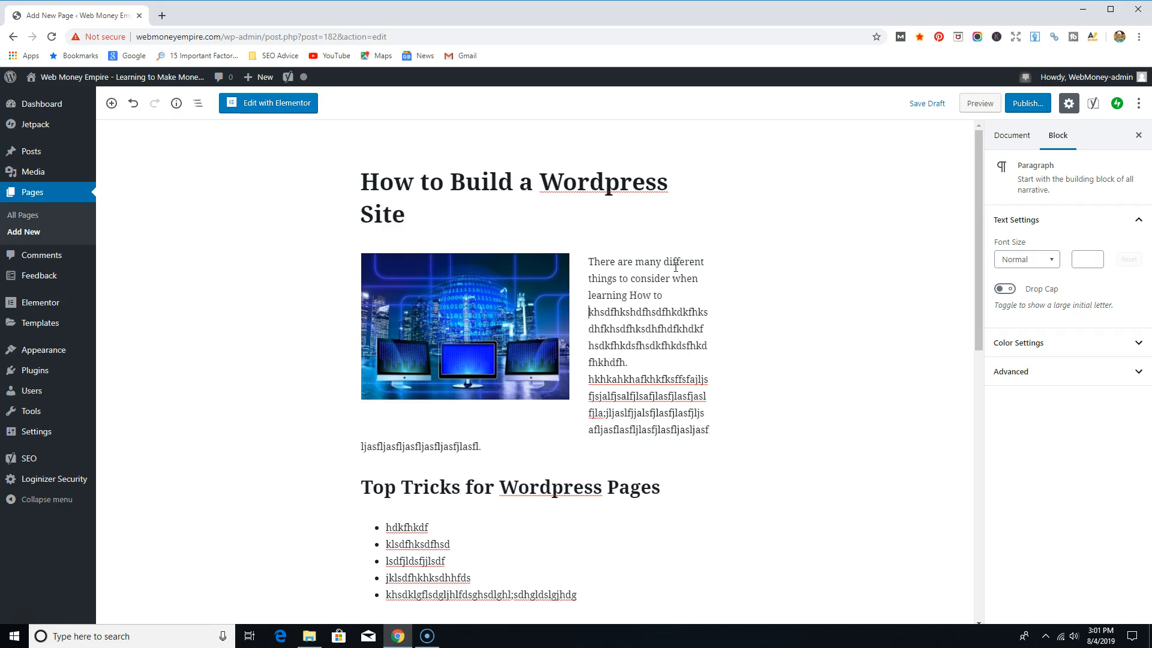
{"action": "type", "text": "ld Wo"}
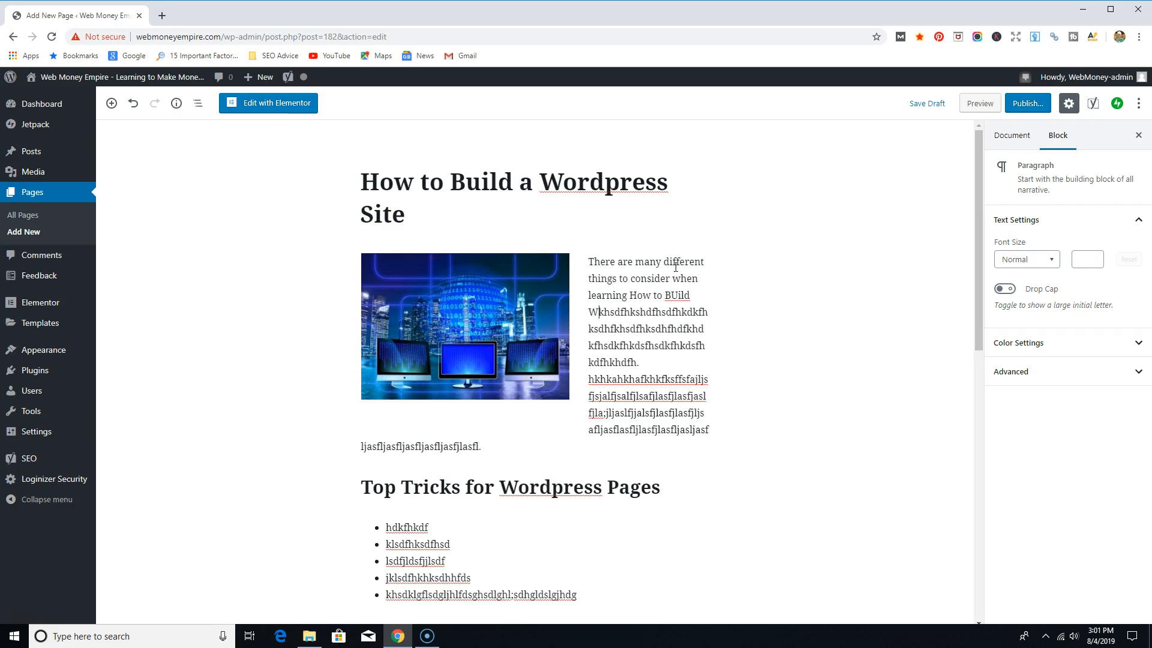
{"action": "type", "text": "rdpress"}
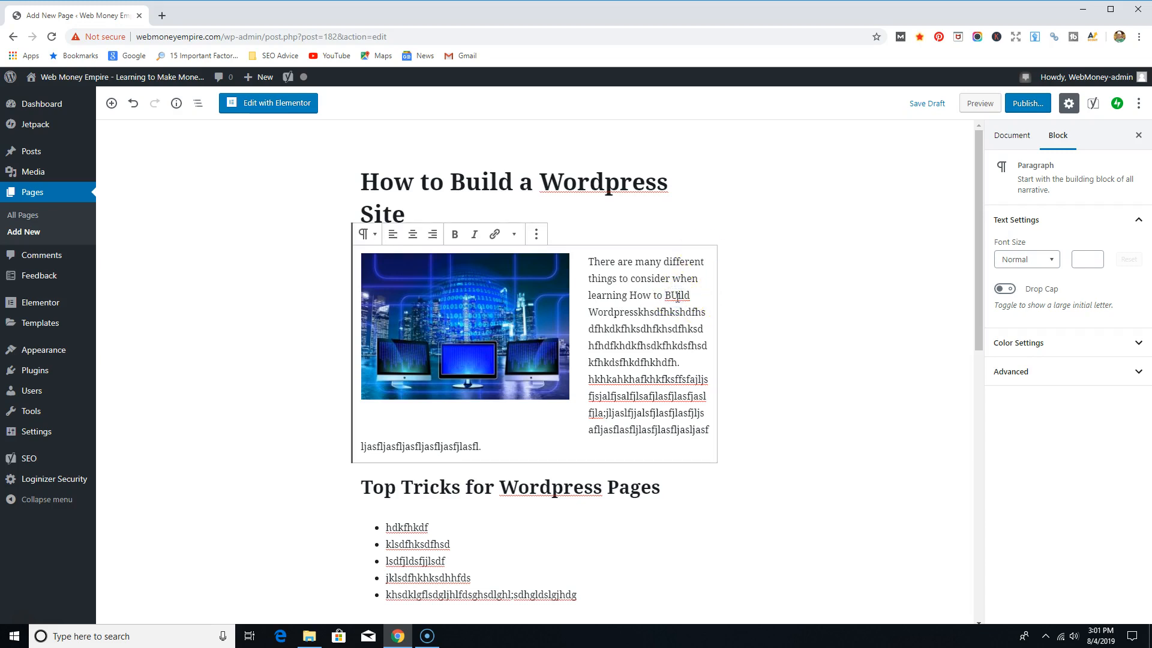
- Correct "BUild" in the paragraph's opening sentence to "Build" and insert "a" after it
{"action": "left_click", "coordinate": [677, 295]}
{"action": "key", "text": "BackSpace"}
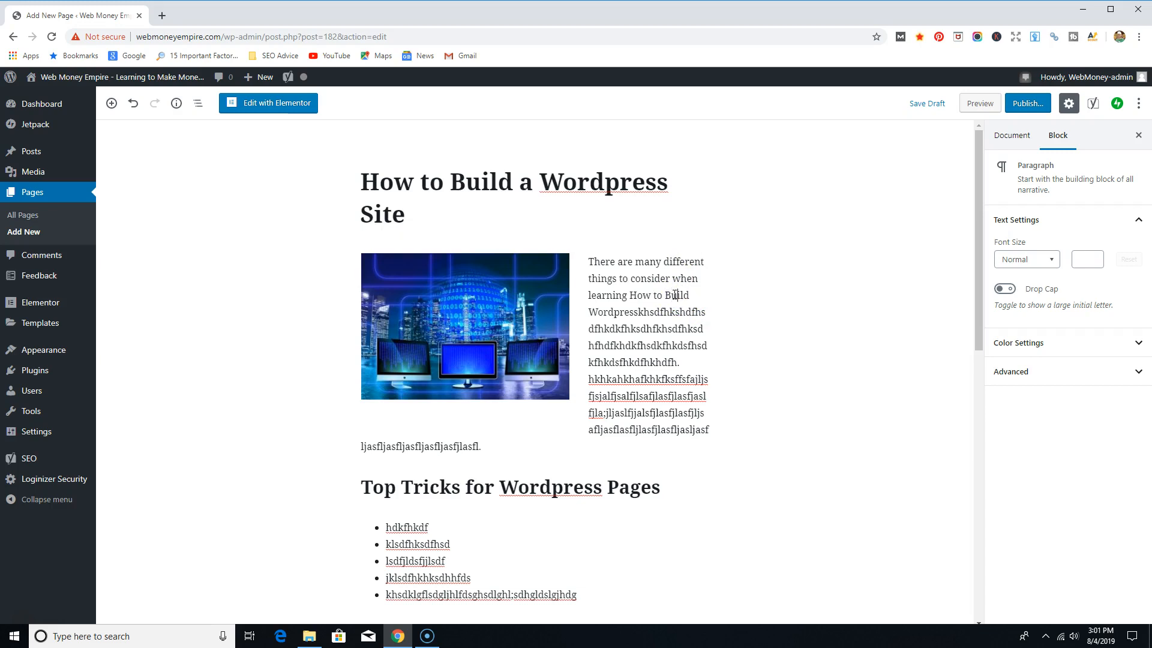
{"action": "left_click", "coordinate": [690, 295]}
{"action": "type", "text": "a"}
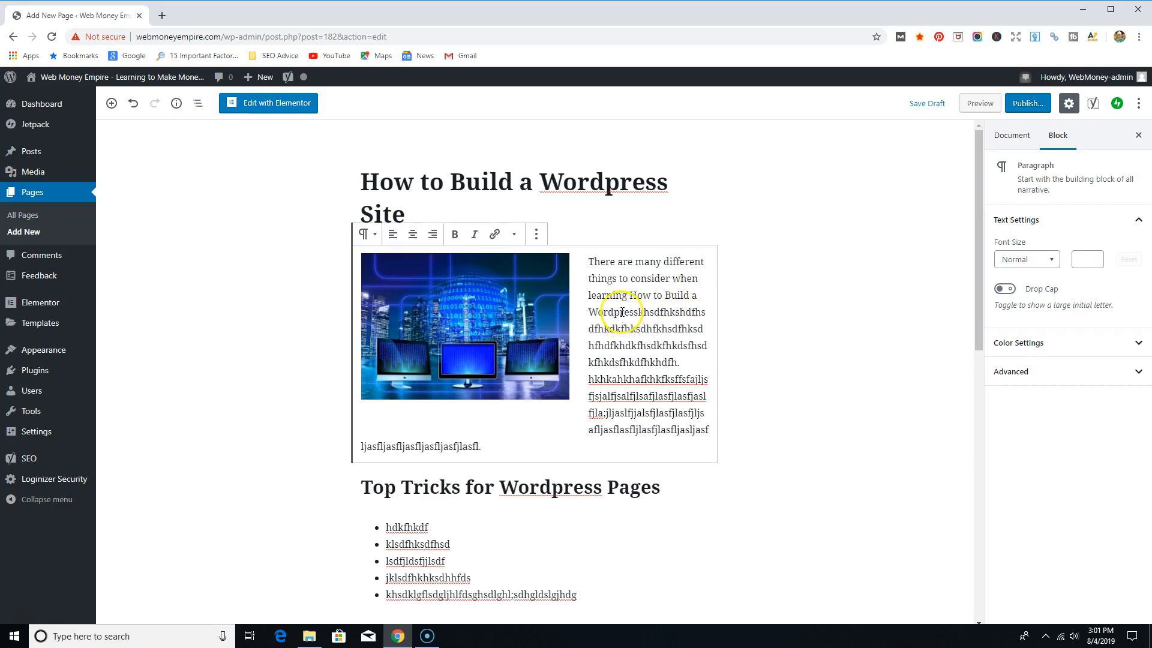
- Complete the sentence after "Wordpress" with "site and put it online.", separated from the placeholder letters
{"action": "type", "text": " Wordpress site"}
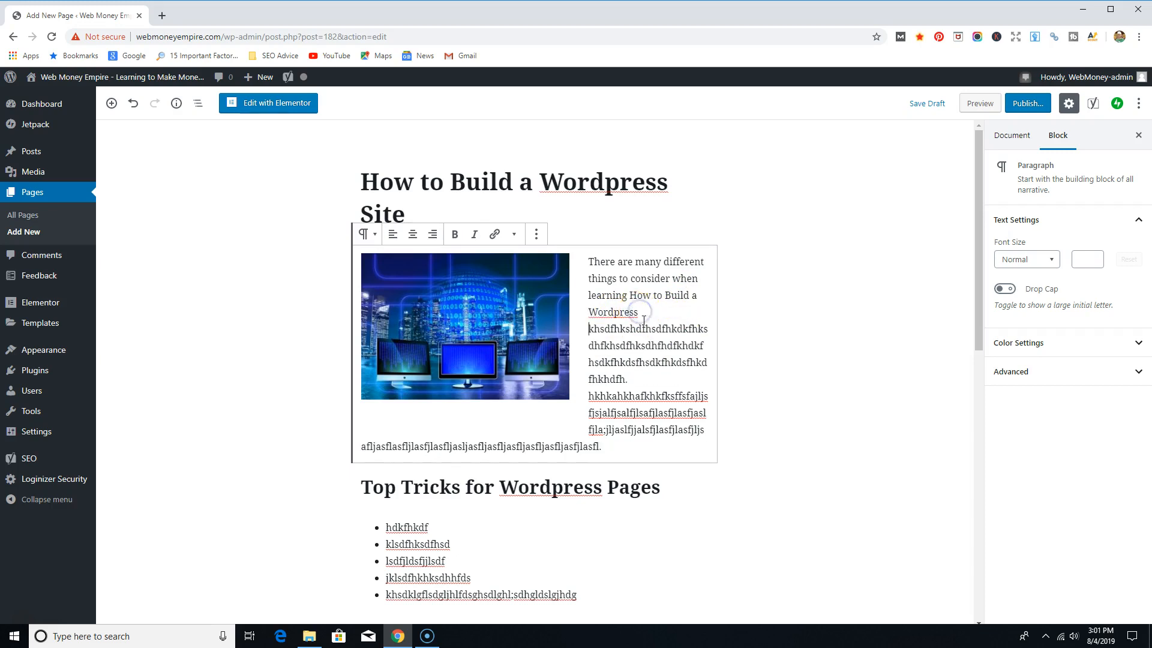
{"action": "type", "text": " and pout it "}
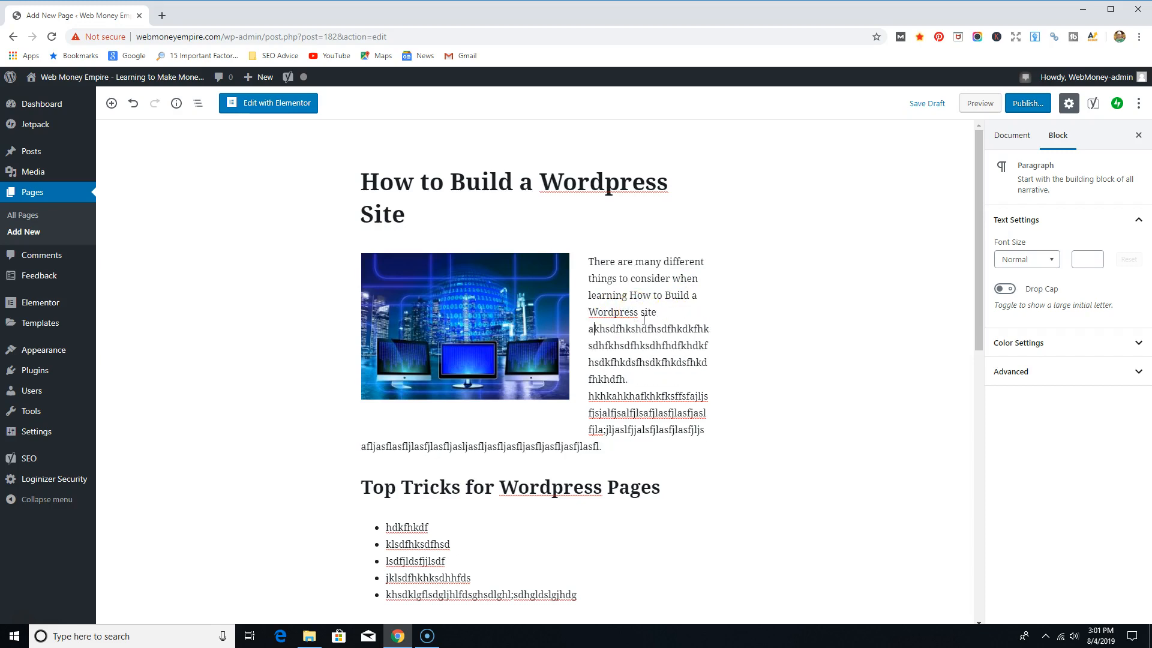
{"action": "type", "text": "online."}
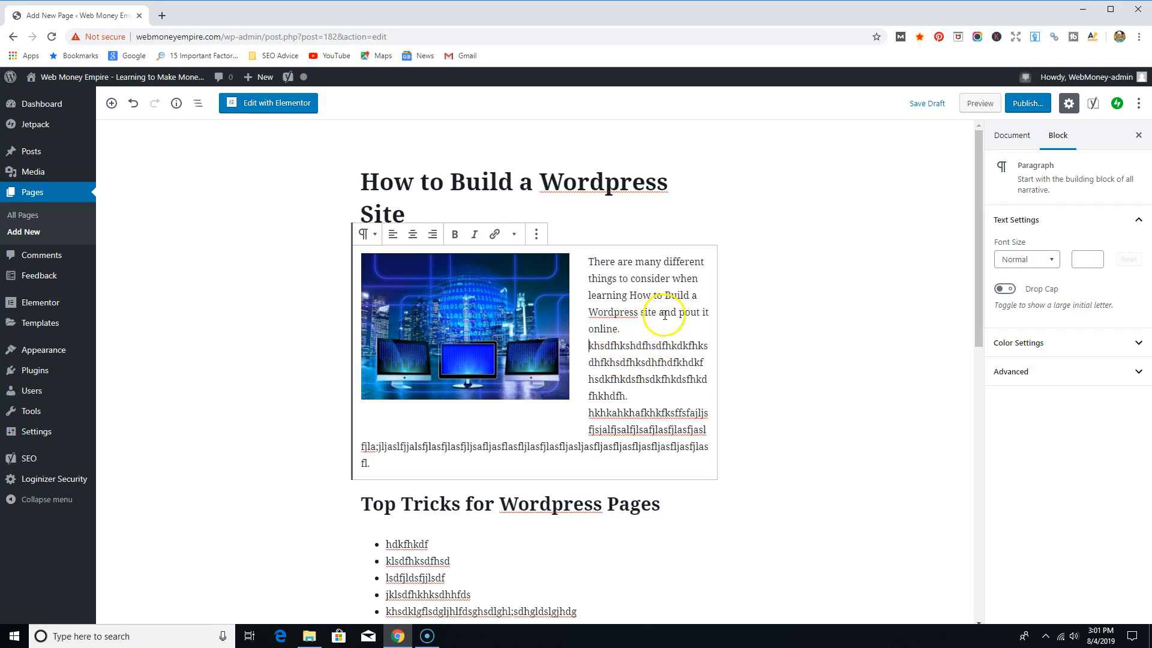
{"action": "key", "text": "BackSpace"}
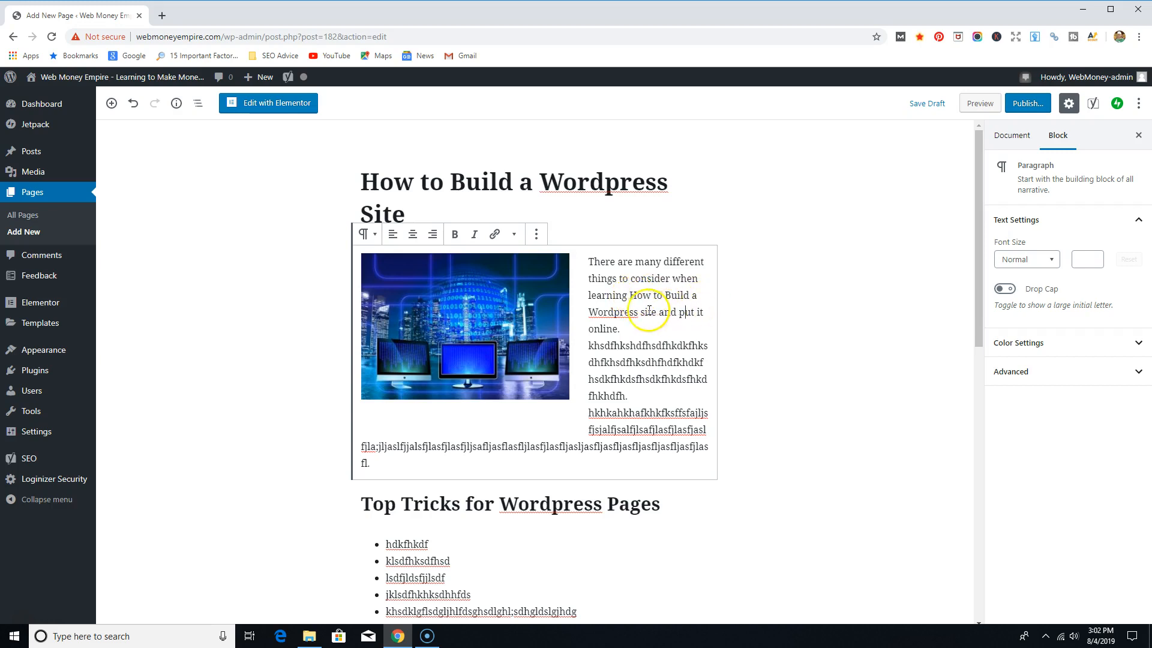
- Make the phrase "How to Build a Wordpress site" bold in the paragraph beside the image
{"action": "left_click", "coordinate": [630, 295]}
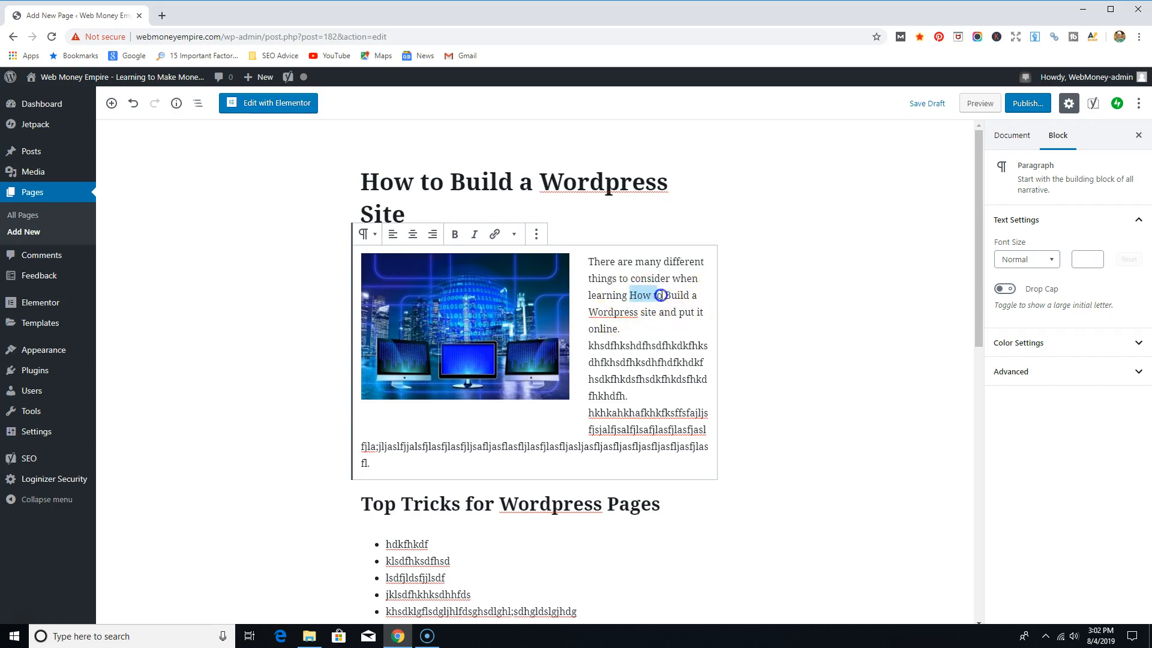
{"action": "left_click_drag", "start_coordinate": [698, 295], "coordinate": [680, 309]}
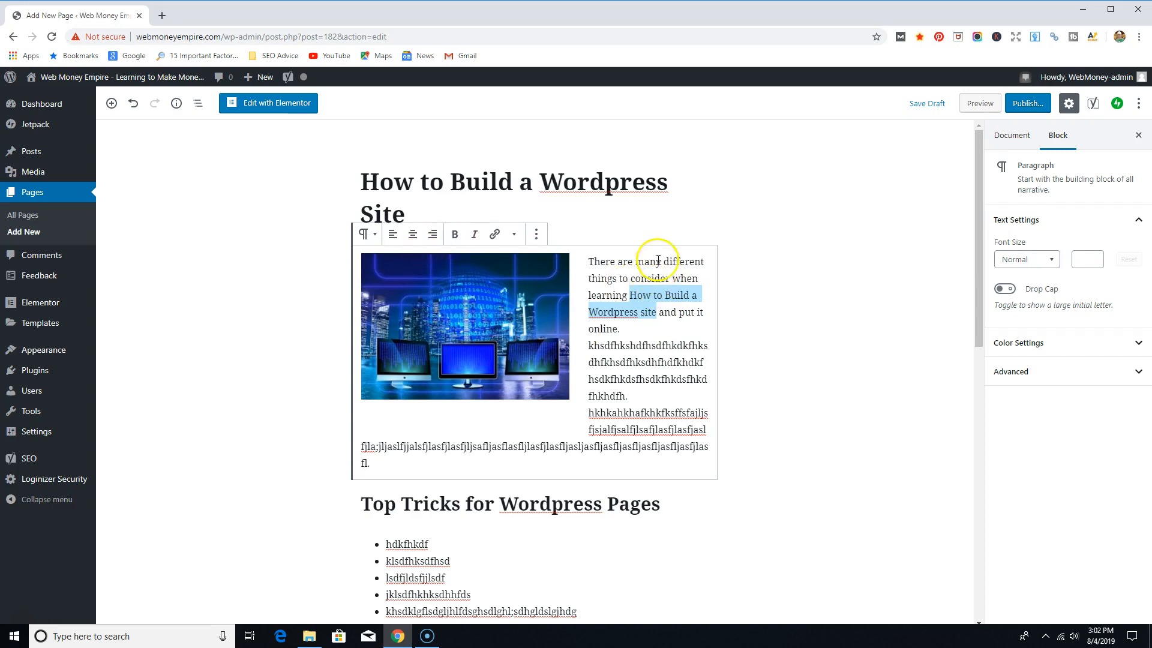
{"action": "left_click", "coordinate": [455, 234]}
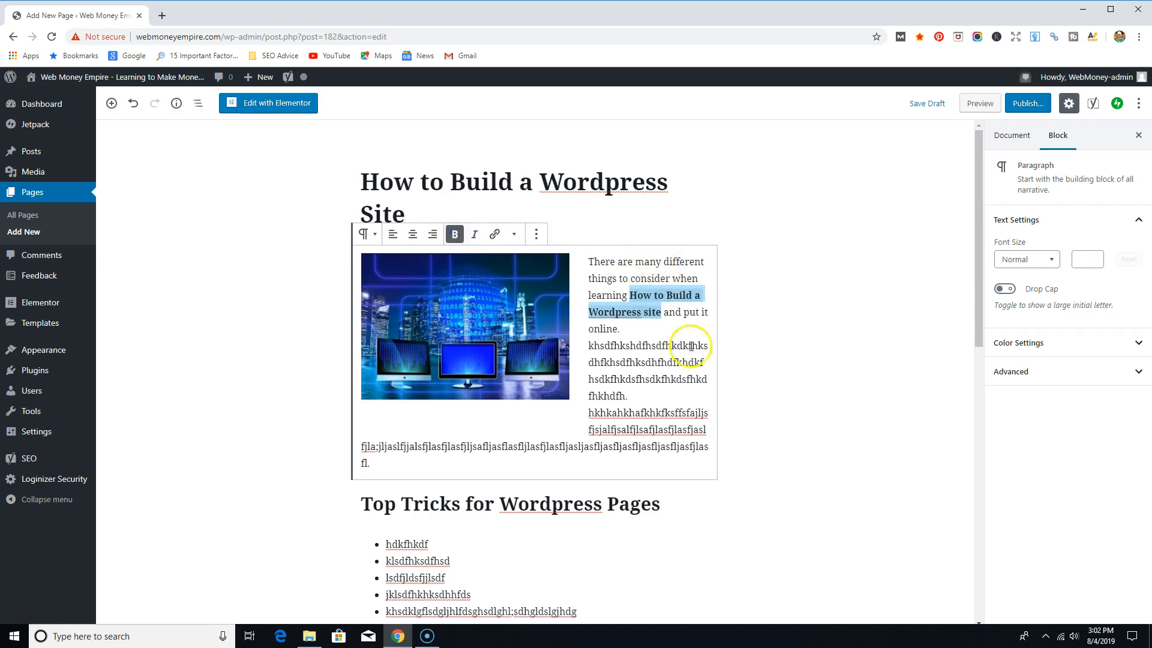
{"action": "left_click", "coordinate": [801, 329]}
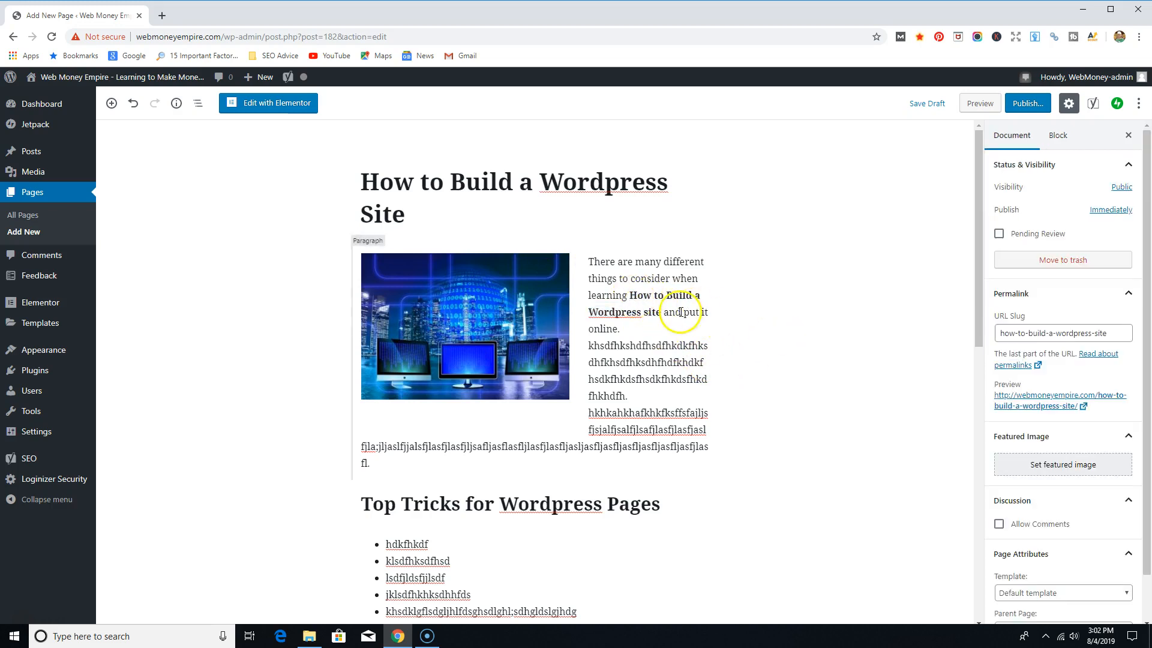
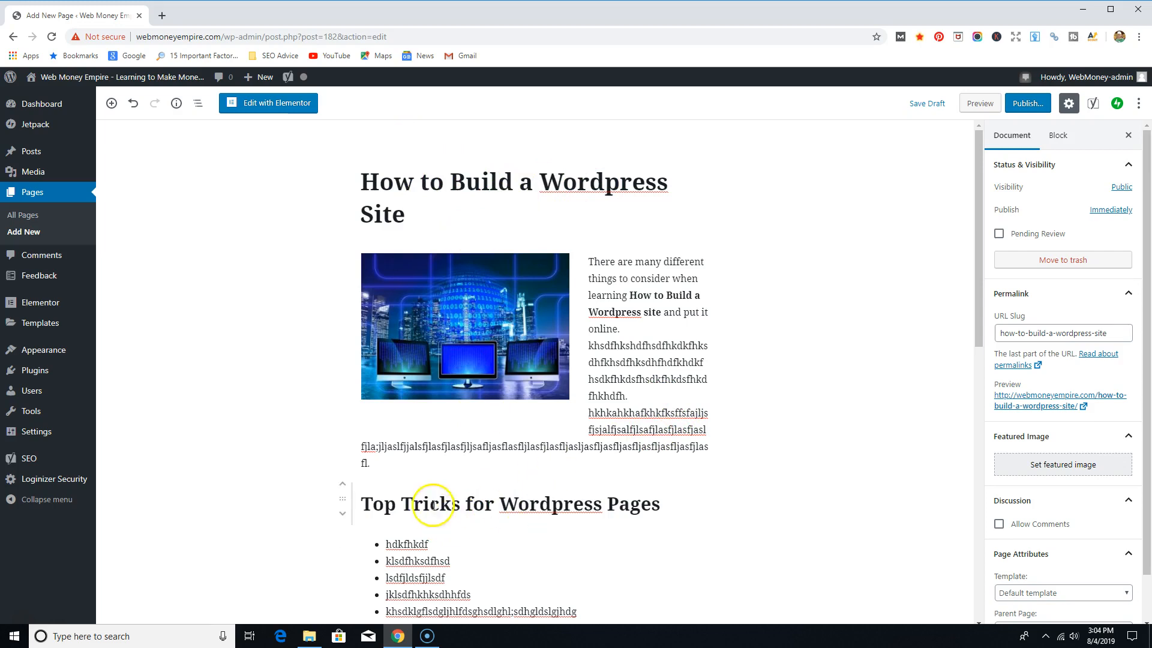
- Italicize the letters "dsfgjgdsj" in the last placeholder paragraph below the bulleted list
{"action": "scroll", "coordinate": [546, 496], "scroll_direction": "down", "scroll_amount": 2}
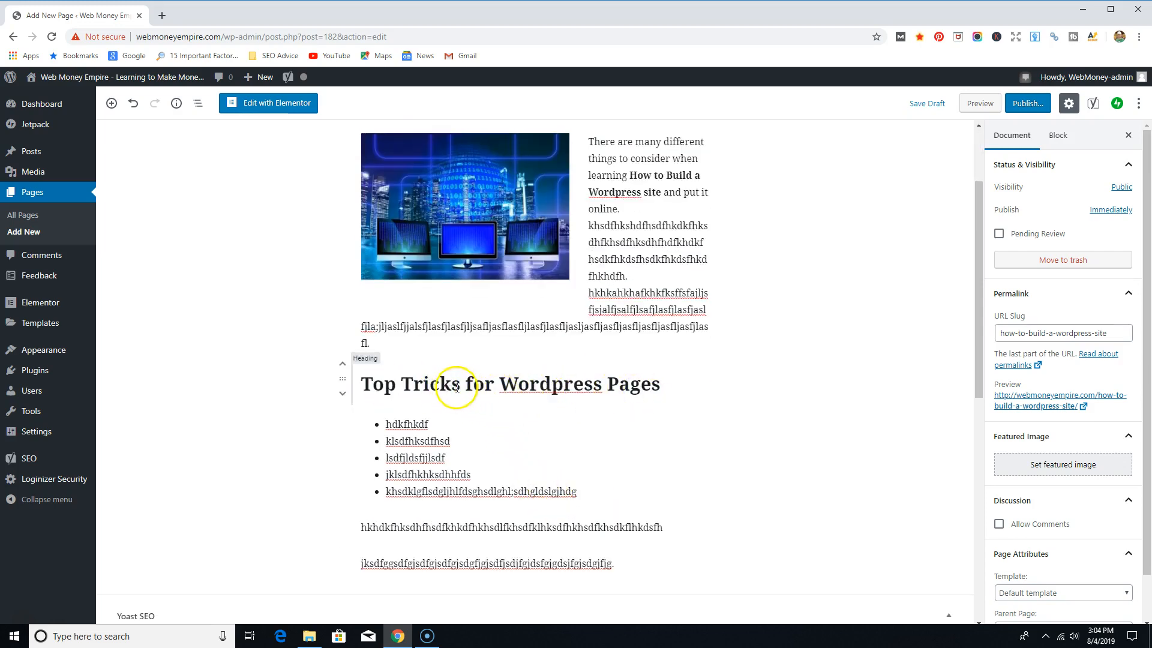
{"action": "scroll", "coordinate": [456, 387], "scroll_direction": "down", "scroll_amount": 4}
{"action": "left_click", "coordinate": [624, 328]}
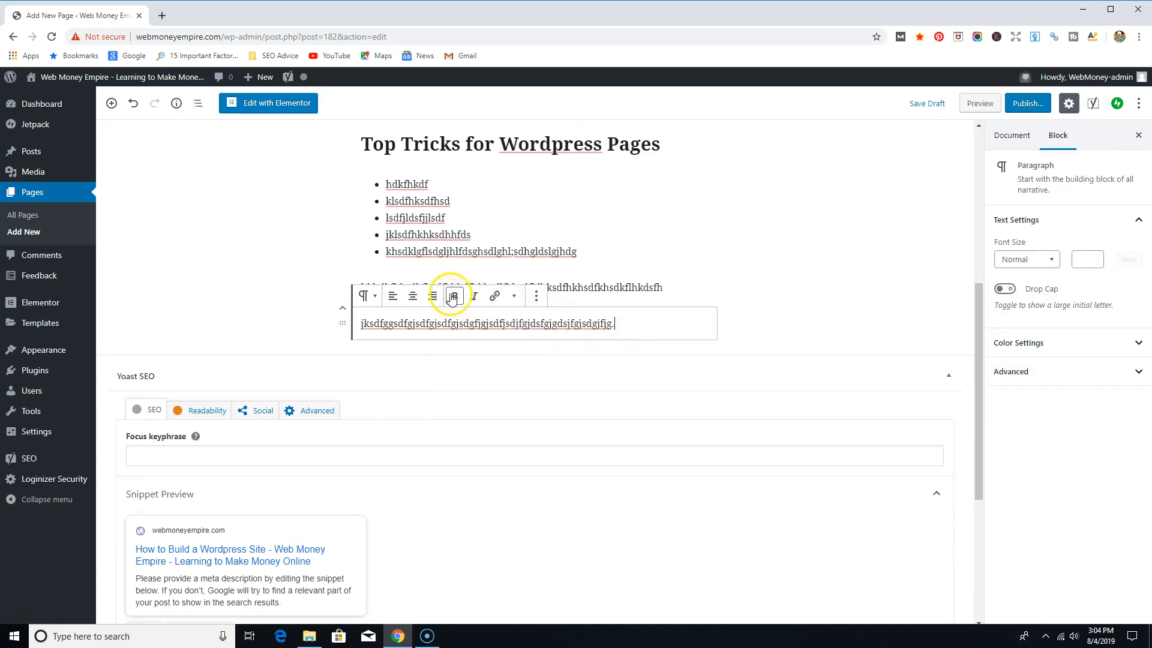
{"action": "scroll", "coordinate": [636, 260], "scroll_direction": "up", "scroll_amount": 2}
{"action": "scroll", "coordinate": [633, 264], "scroll_direction": "up", "scroll_amount": 1}
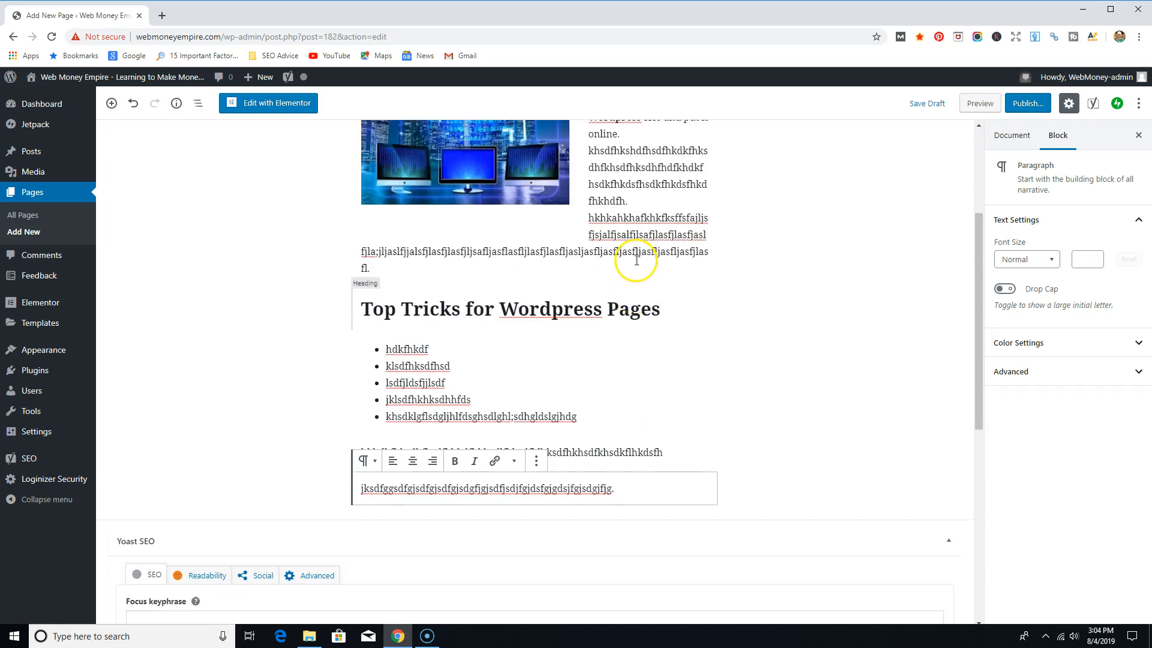
{"action": "scroll", "coordinate": [643, 283], "scroll_direction": "down", "scroll_amount": 2}
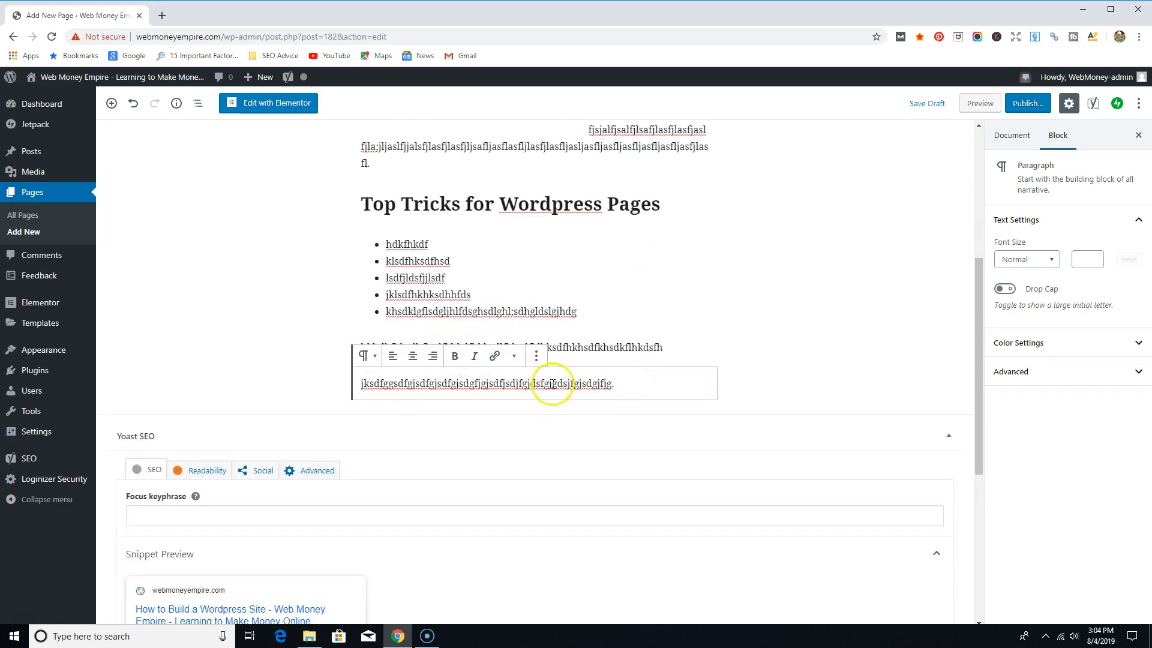
{"action": "left_click_drag", "start_coordinate": [530, 384], "coordinate": [569, 383]}
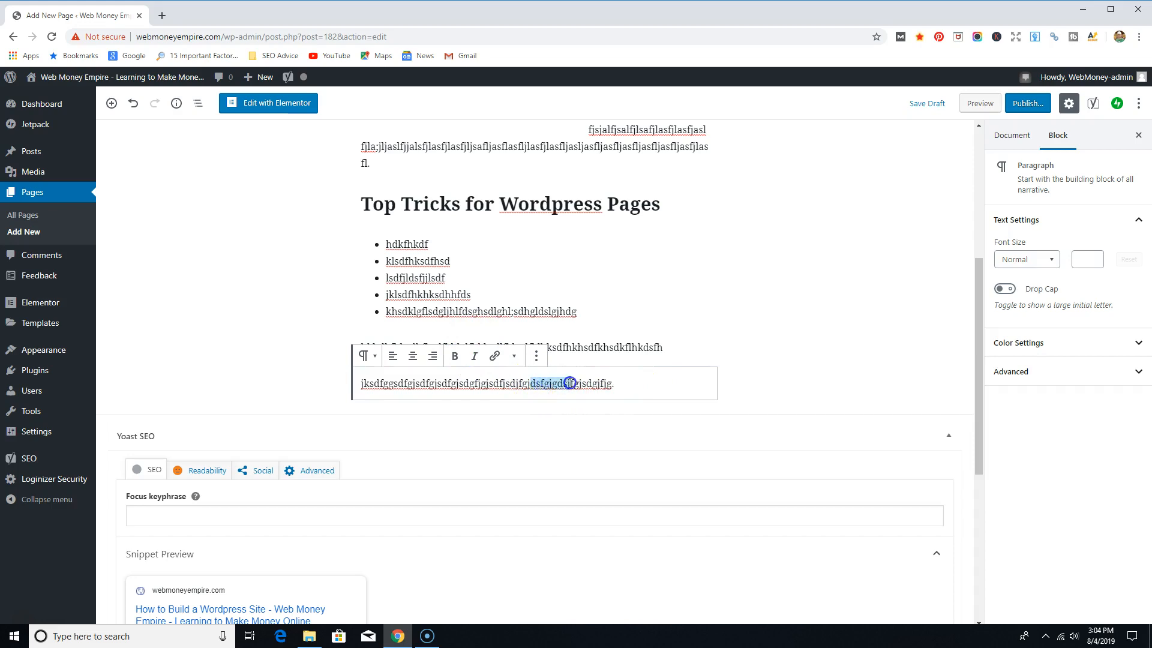
{"action": "left_click", "coordinate": [474, 356]}
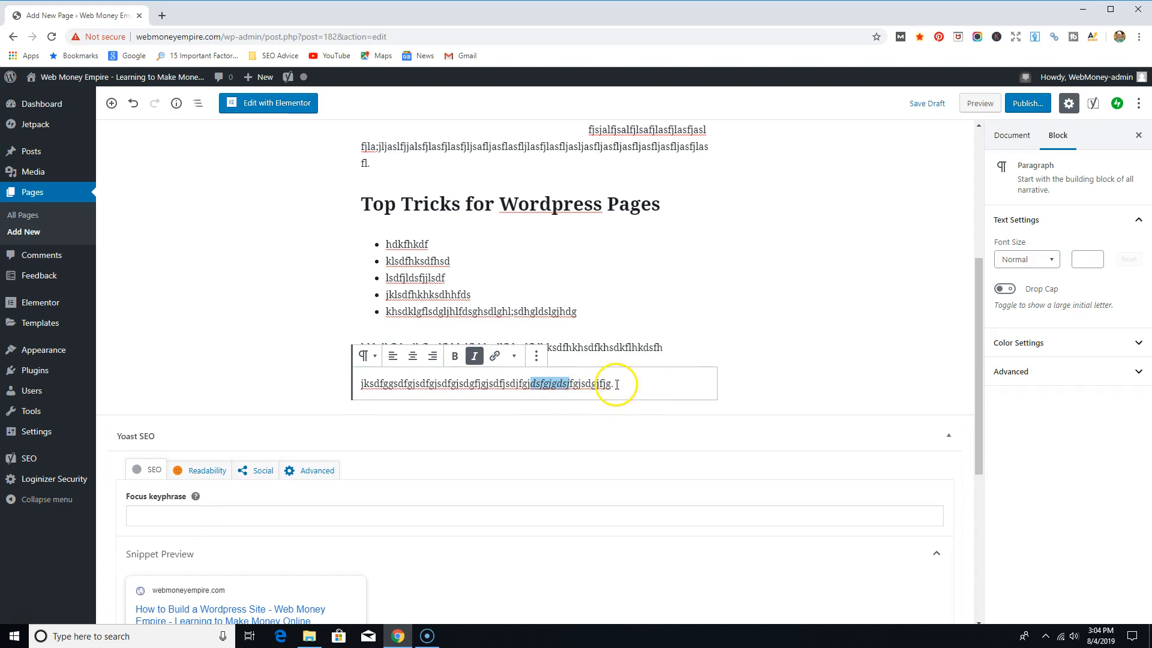
{"action": "left_click", "coordinate": [669, 377]}
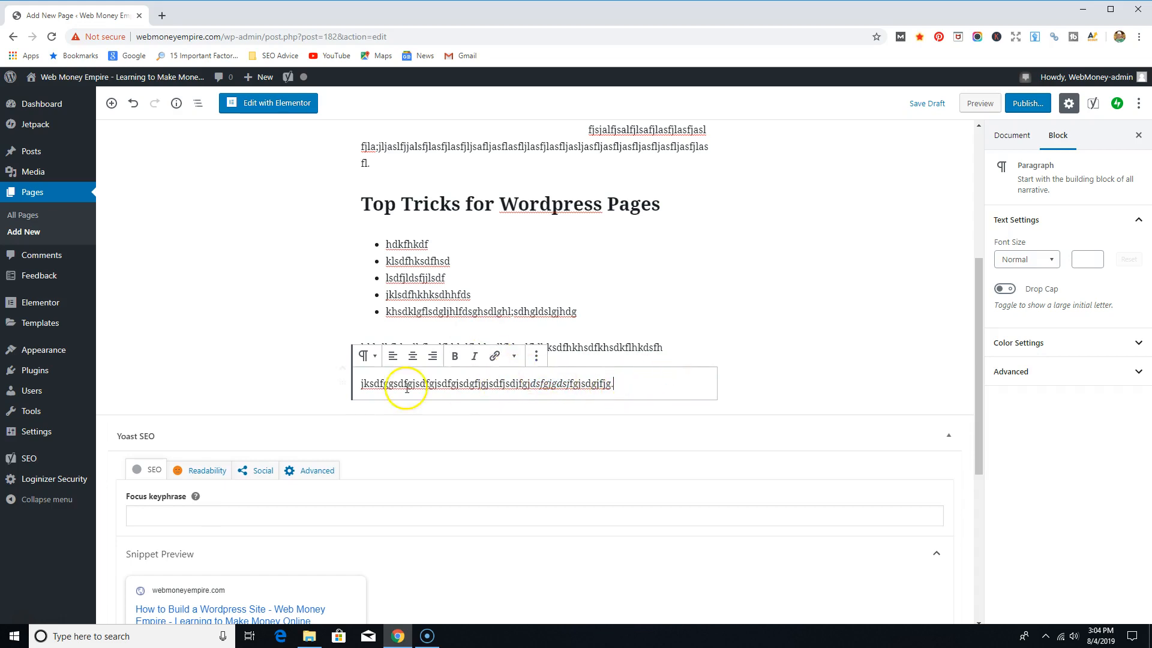
- Replace a stretch of placeholder letters near the start of the last paragraph with "wordpress", set off by spaces on both sides
{"action": "left_click_drag", "start_coordinate": [404, 384], "coordinate": [470, 384]}
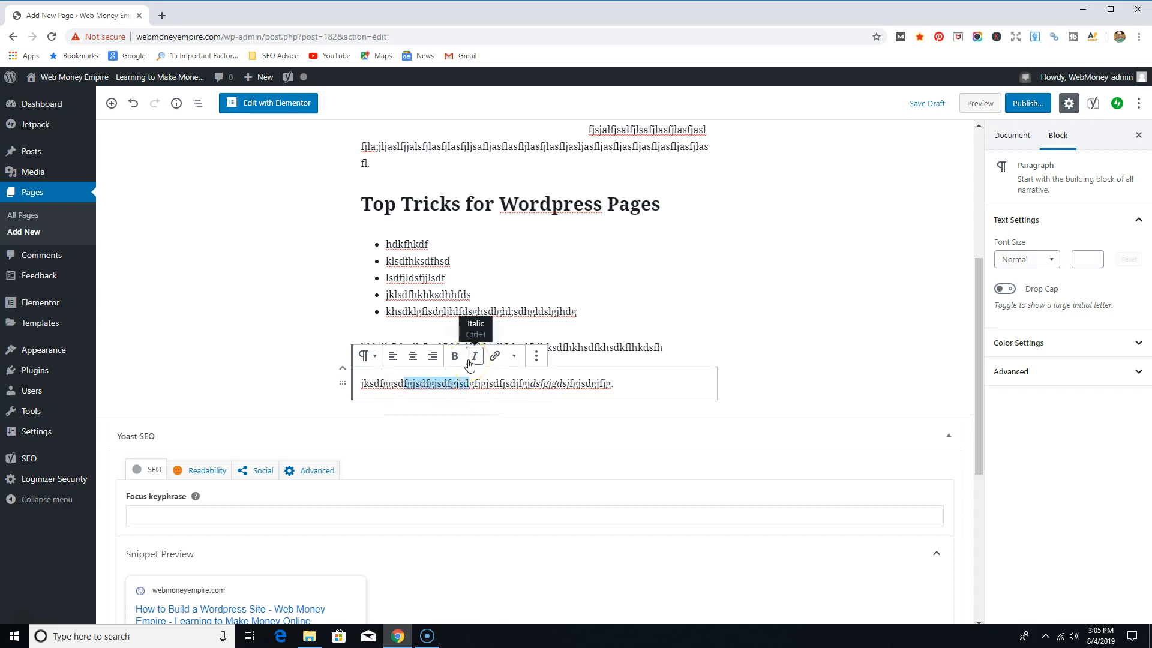
{"action": "type", "text": "wordpress"}
{"action": "left_click", "coordinate": [404, 384]}
{"action": "left_click", "coordinate": [454, 384]}
{"action": "left_click_drag", "start_coordinate": [406, 384], "coordinate": [456, 384]}
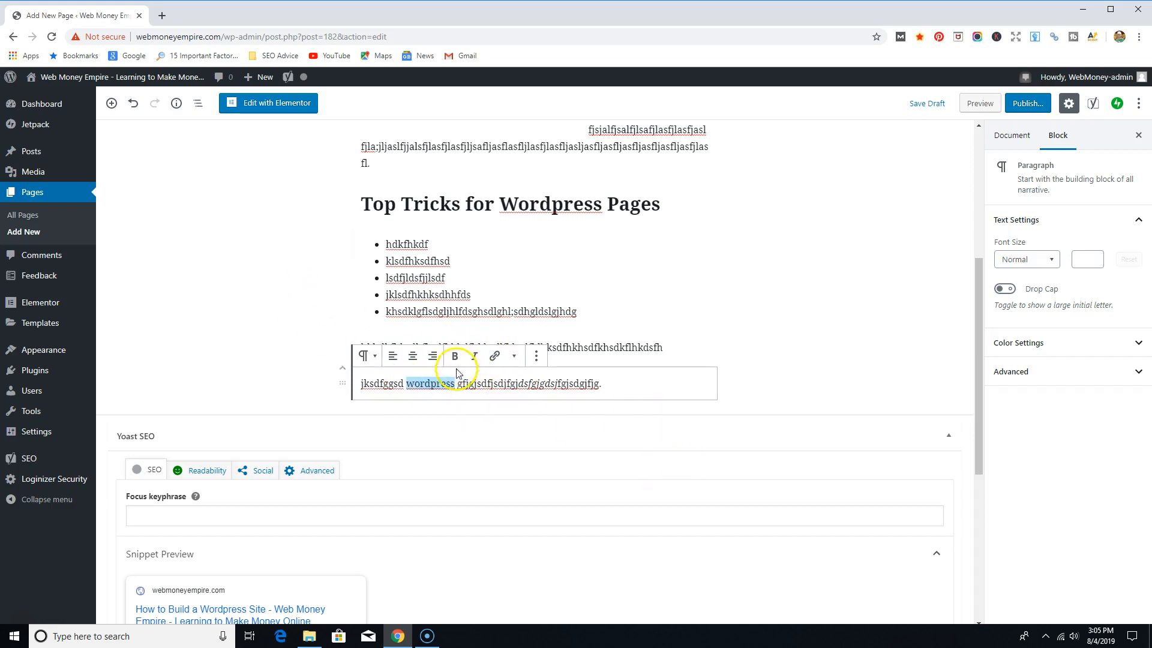
{"action": "left_click", "coordinate": [495, 357]}
{"action": "left_click", "coordinate": [333, 408]}
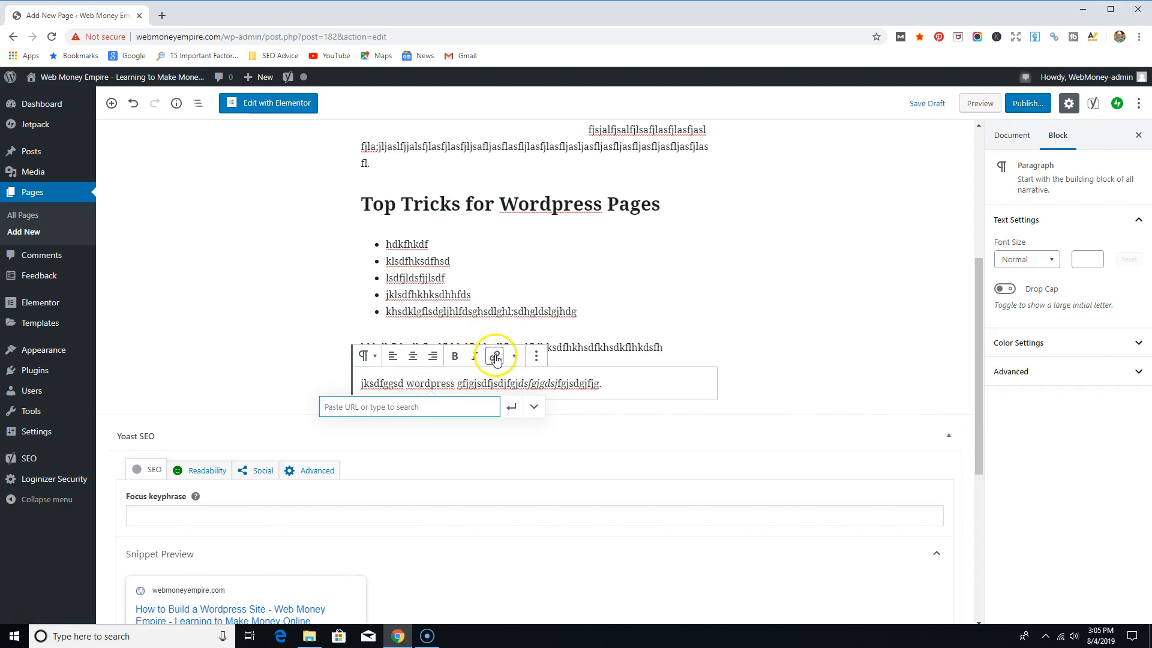
{"action": "type", "text": "https"}
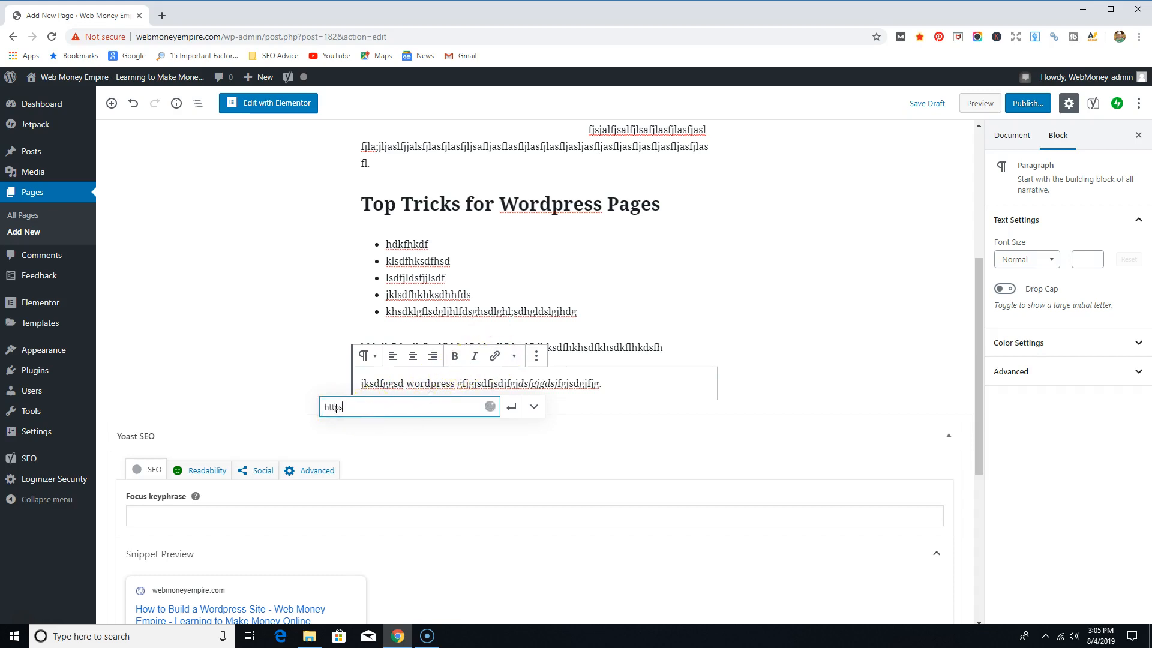
{"action": "type", "text": "://wordpress.com"}
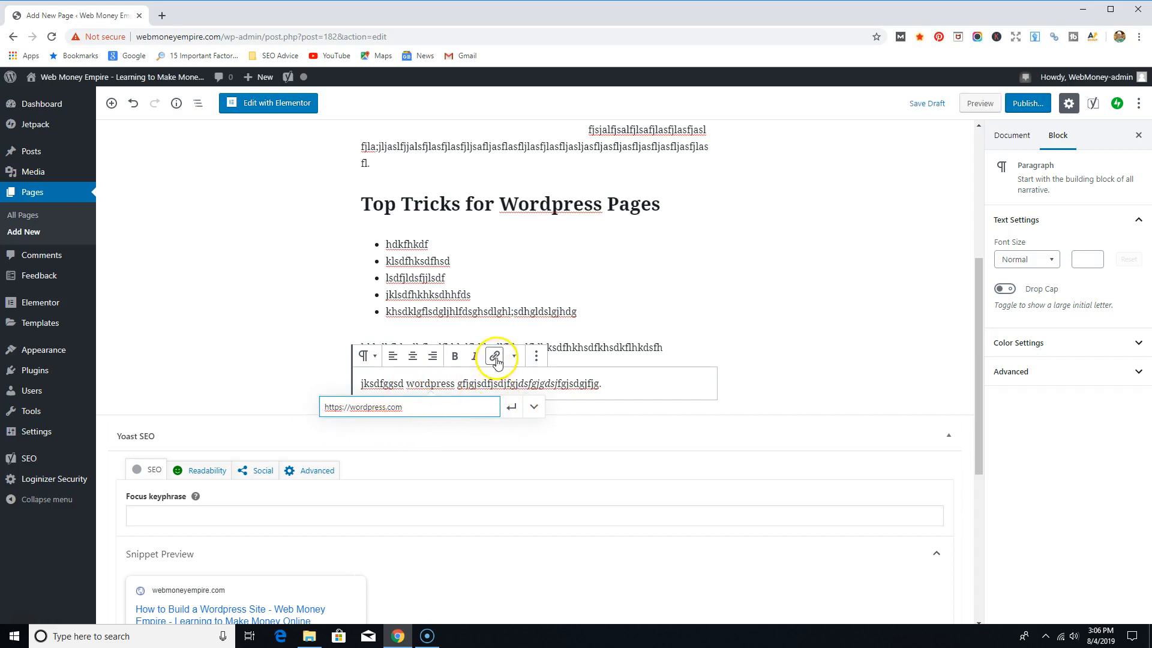
{"action": "left_click", "coordinate": [511, 408]}
{"action": "left_click", "coordinate": [732, 328]}
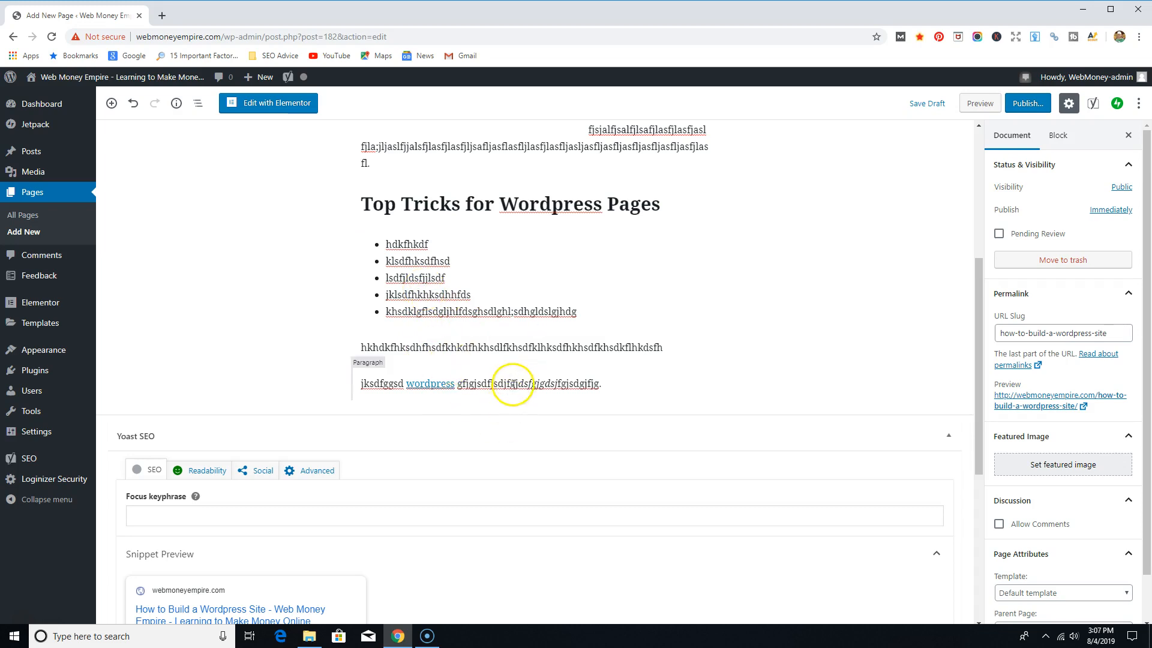
- Add a new paragraph at the end of the page reading "Links to other pages on your website-internal links."
{"action": "scroll", "coordinate": [780, 330], "scroll_direction": "up", "scroll_amount": 5}
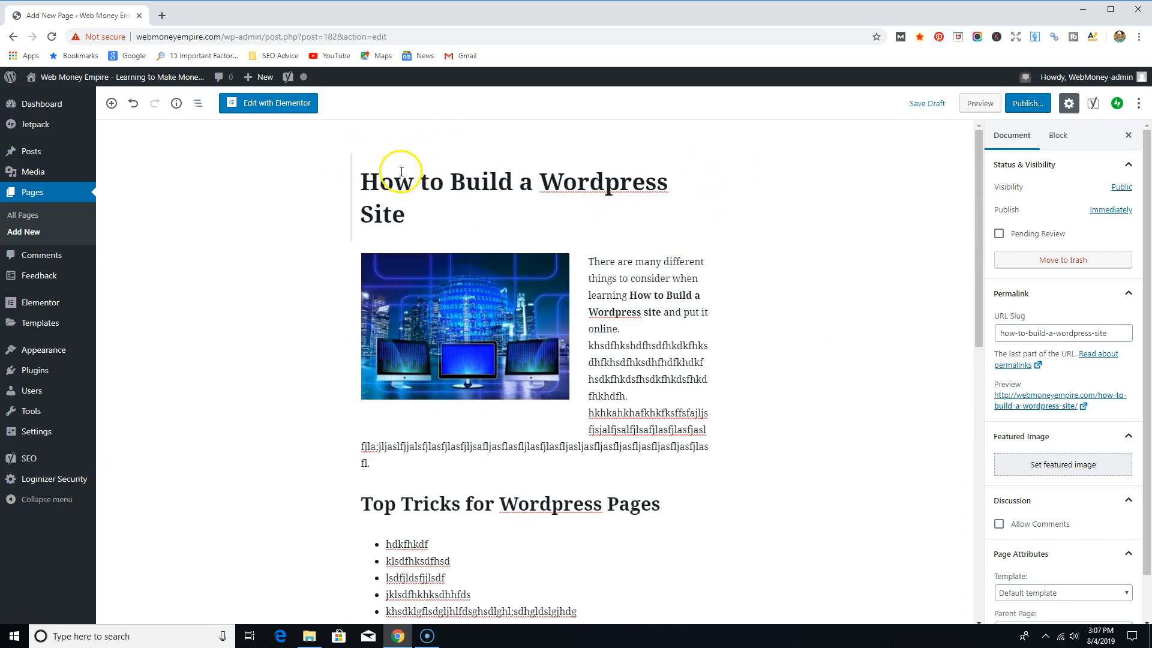
{"action": "scroll", "coordinate": [582, 232], "scroll_direction": "down", "scroll_amount": 1}
{"action": "scroll", "coordinate": [666, 188], "scroll_direction": "up", "scroll_amount": 1}
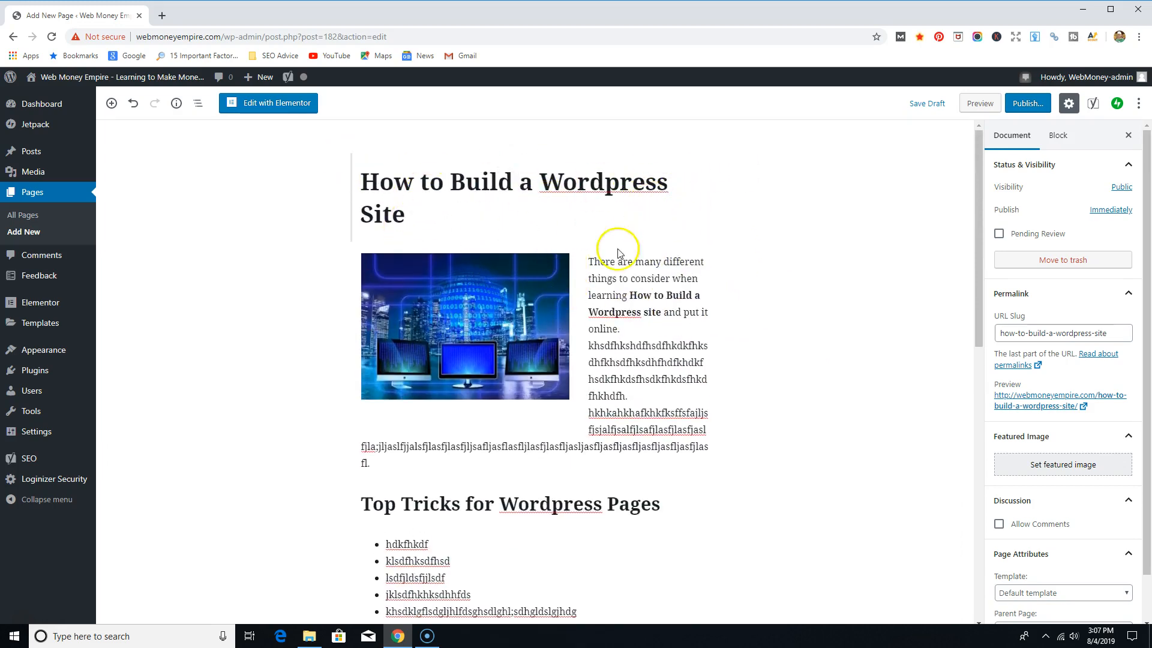
{"action": "scroll", "coordinate": [611, 394], "scroll_direction": "down", "scroll_amount": 4}
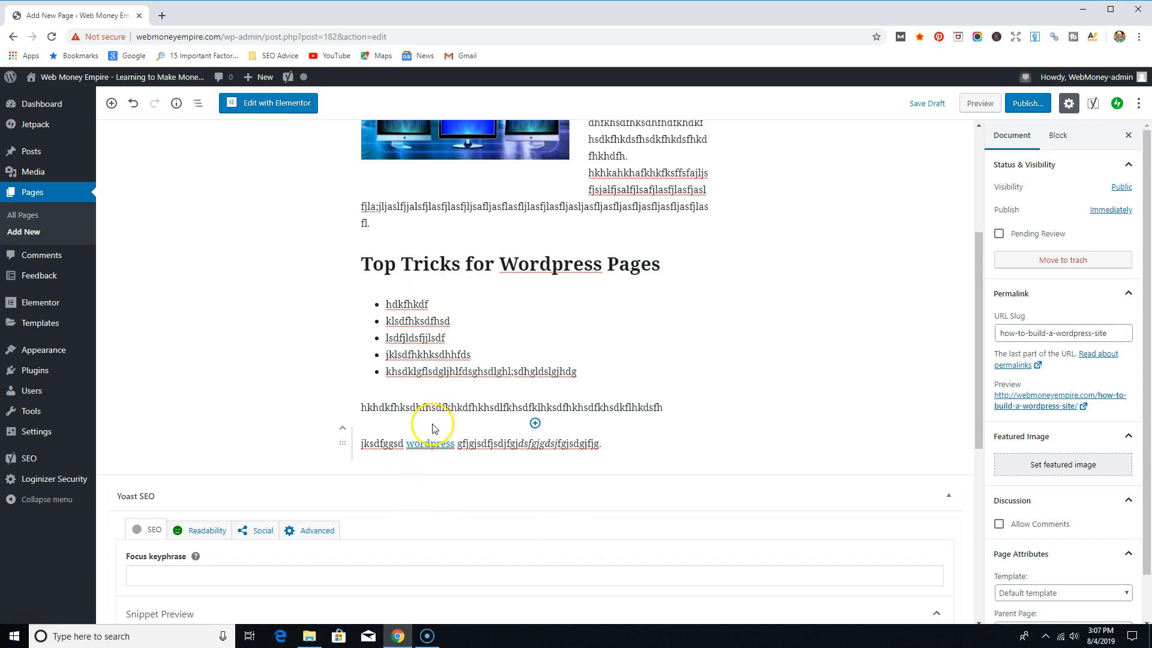
{"action": "scroll", "coordinate": [735, 381], "scroll_direction": "down", "scroll_amount": 2}
{"action": "left_click", "coordinate": [604, 322]}
{"action": "left_click", "coordinate": [640, 371]}
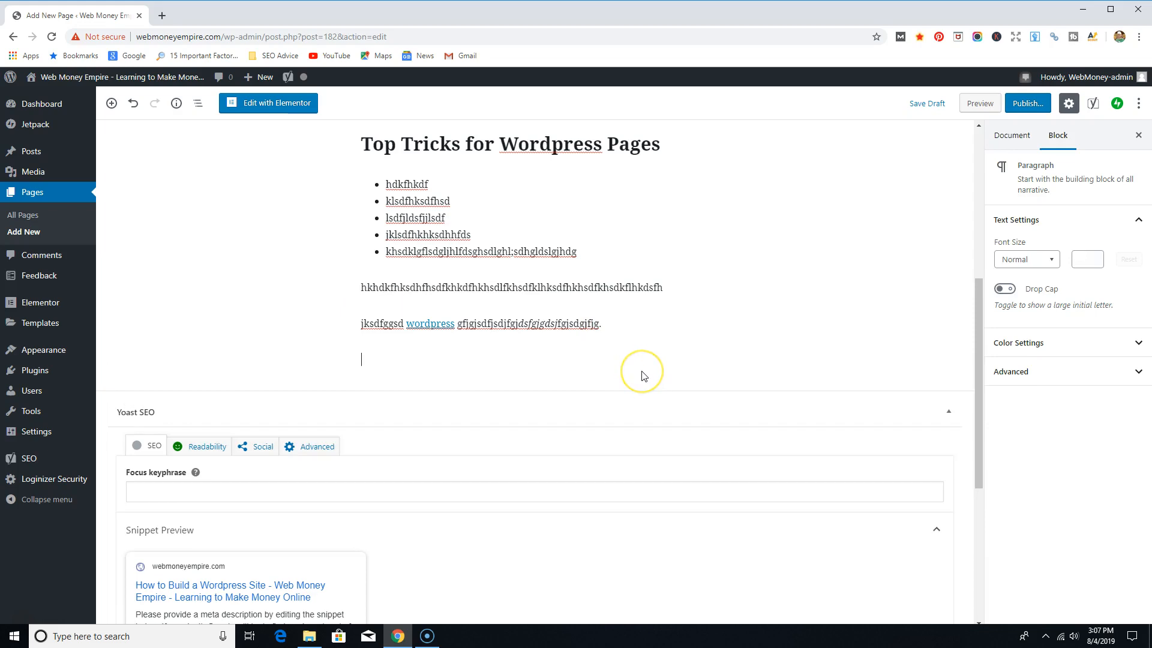
{"action": "type", "text": "Links to other pages on yo"}
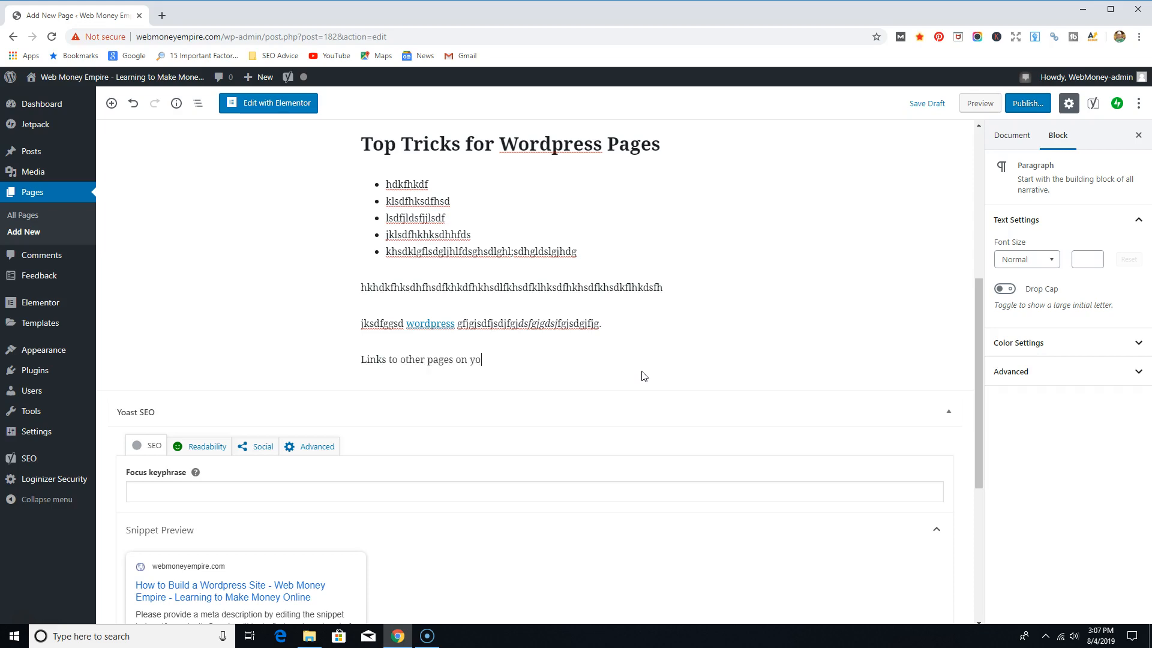
{"action": "type", "text": "ur website-internal links."}
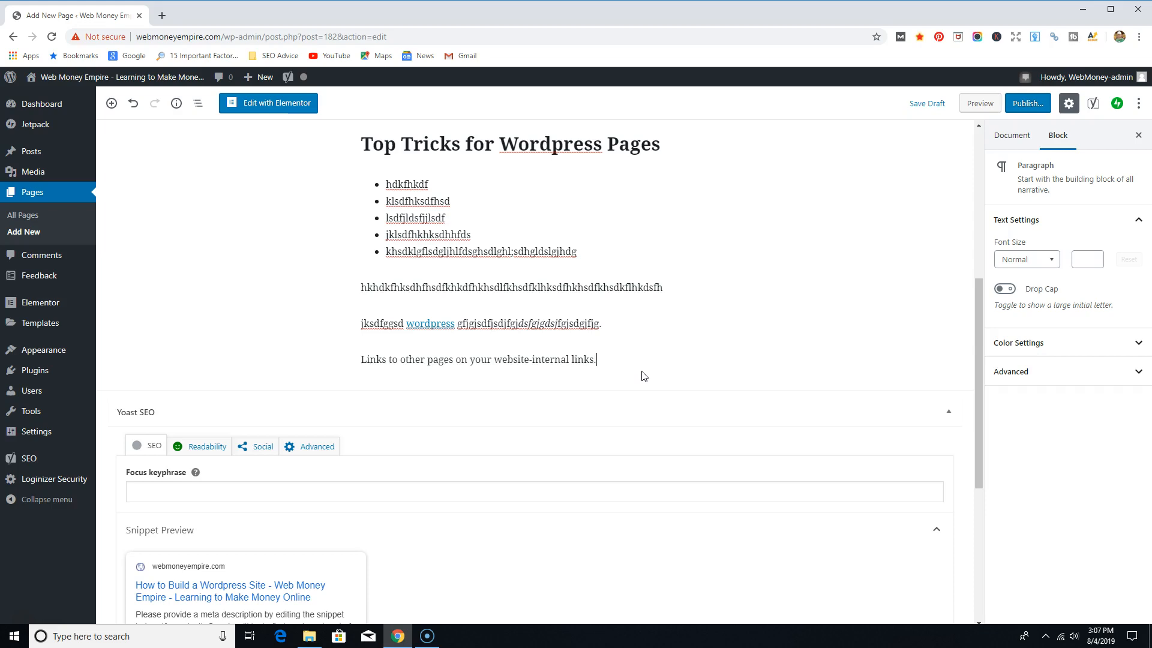
- Link the words "internal links" to the site's My Video Spy Review page, found by searching for "video"
{"action": "left_click", "coordinate": [552, 360]}
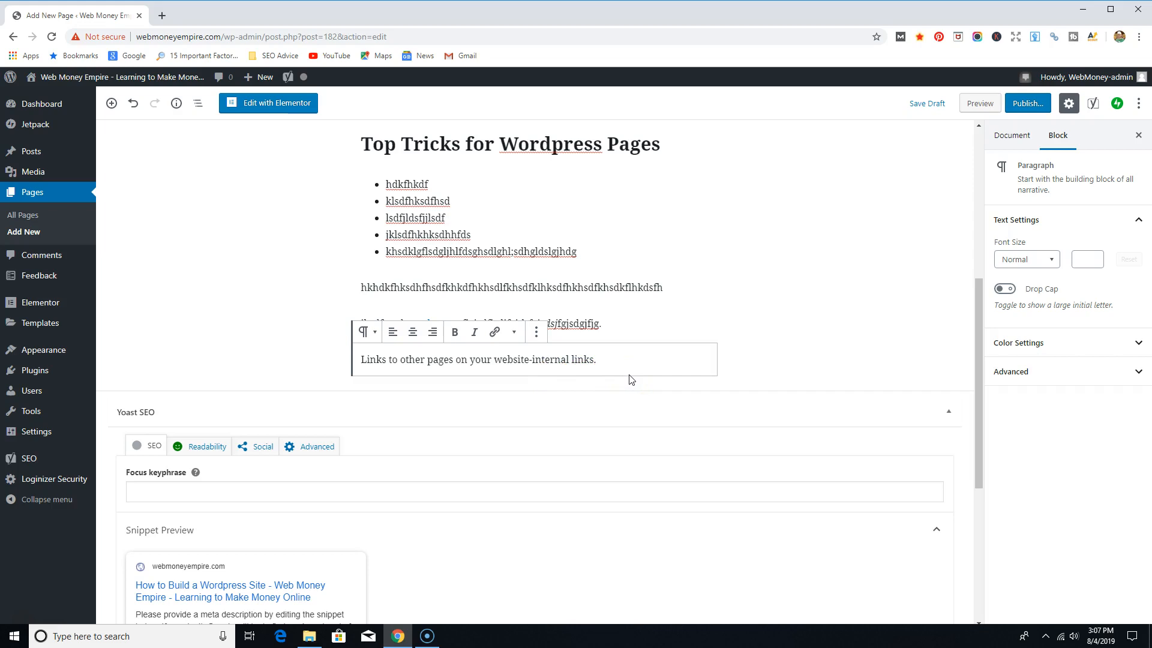
{"action": "left_click", "coordinate": [659, 361]}
{"action": "left_click", "coordinate": [519, 371]}
{"action": "left_click_drag", "start_coordinate": [532, 360], "coordinate": [543, 359]}
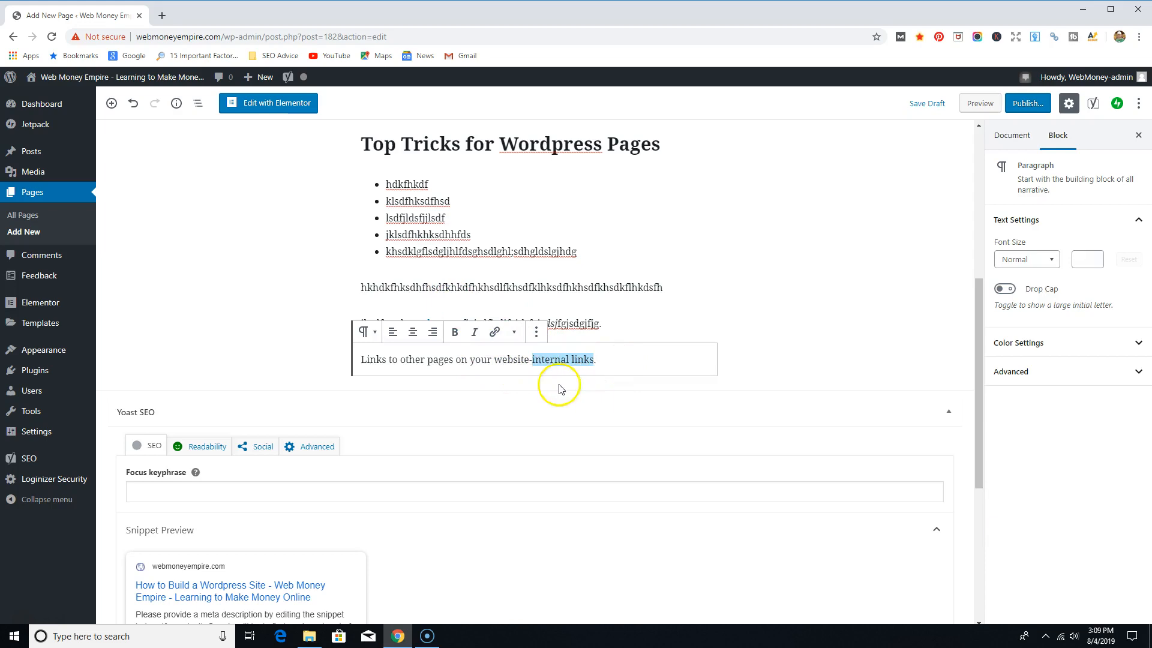
{"action": "left_click", "coordinate": [494, 333]}
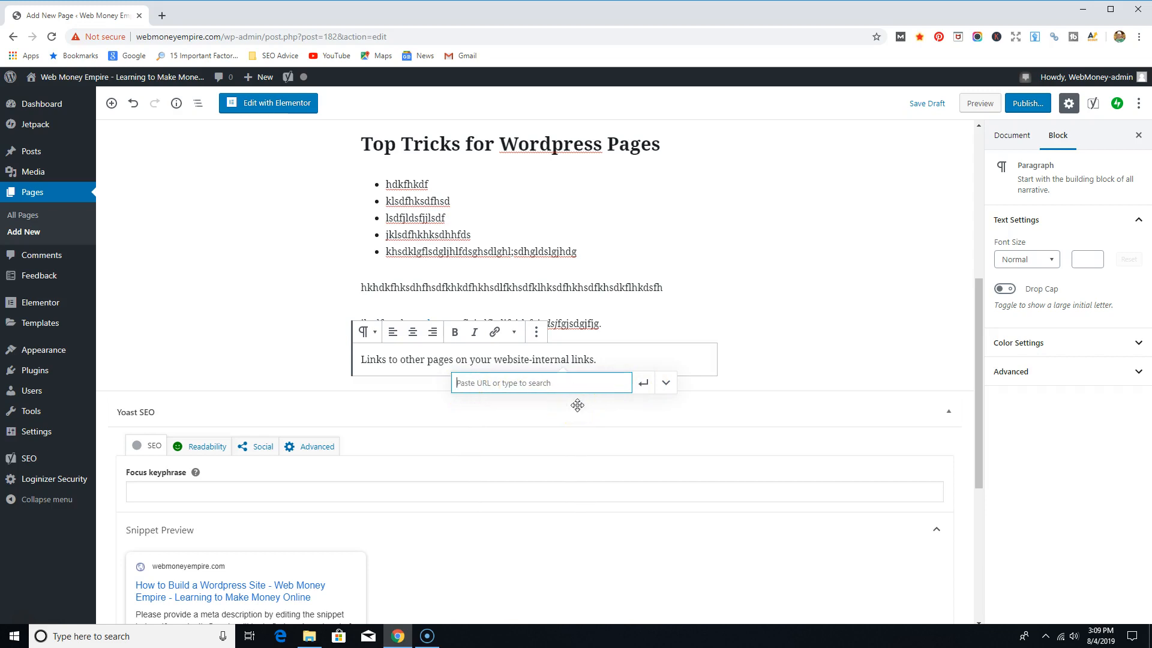
{"action": "left_click", "coordinate": [472, 385]}
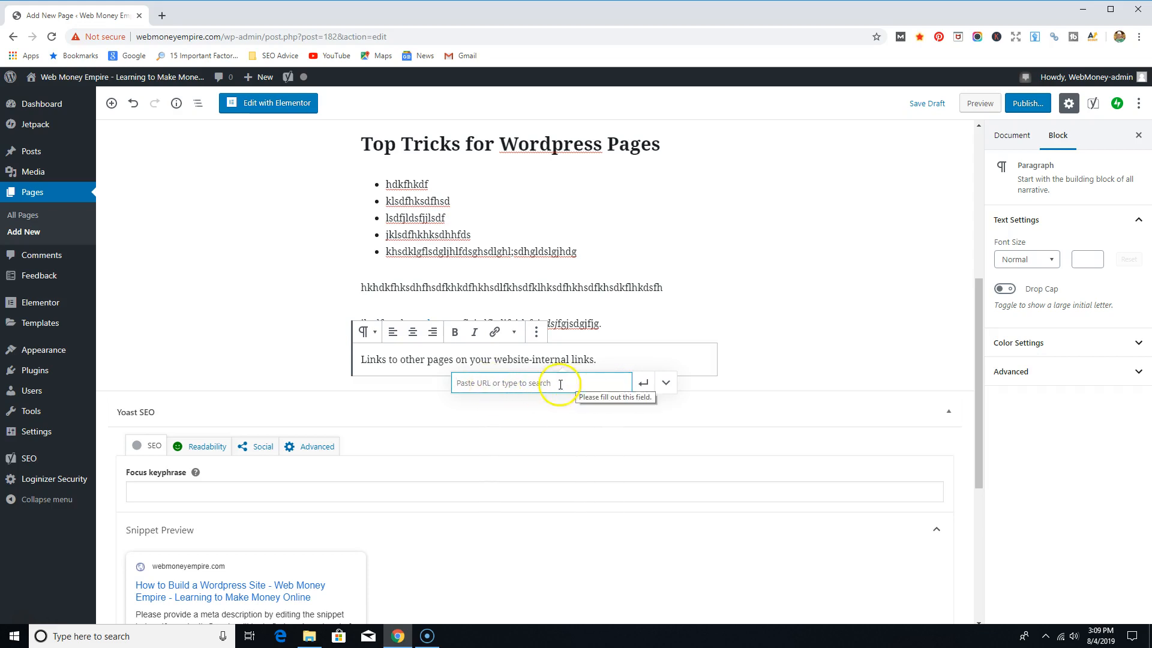
{"action": "left_click", "coordinate": [492, 384]}
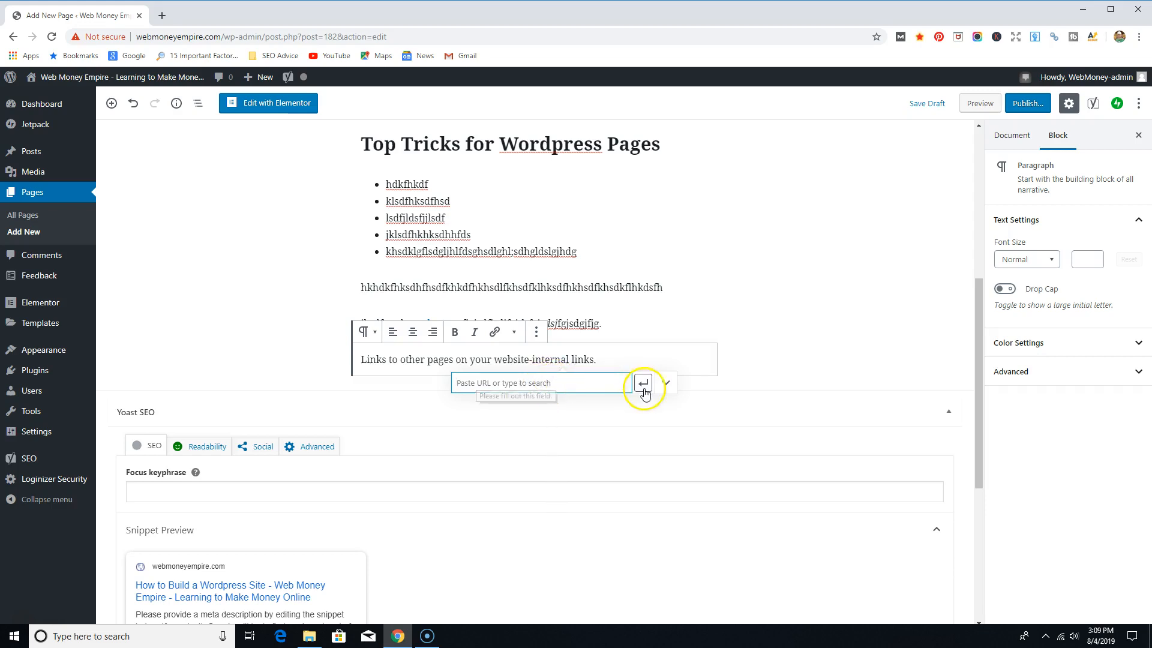
{"action": "left_click", "coordinate": [475, 382]}
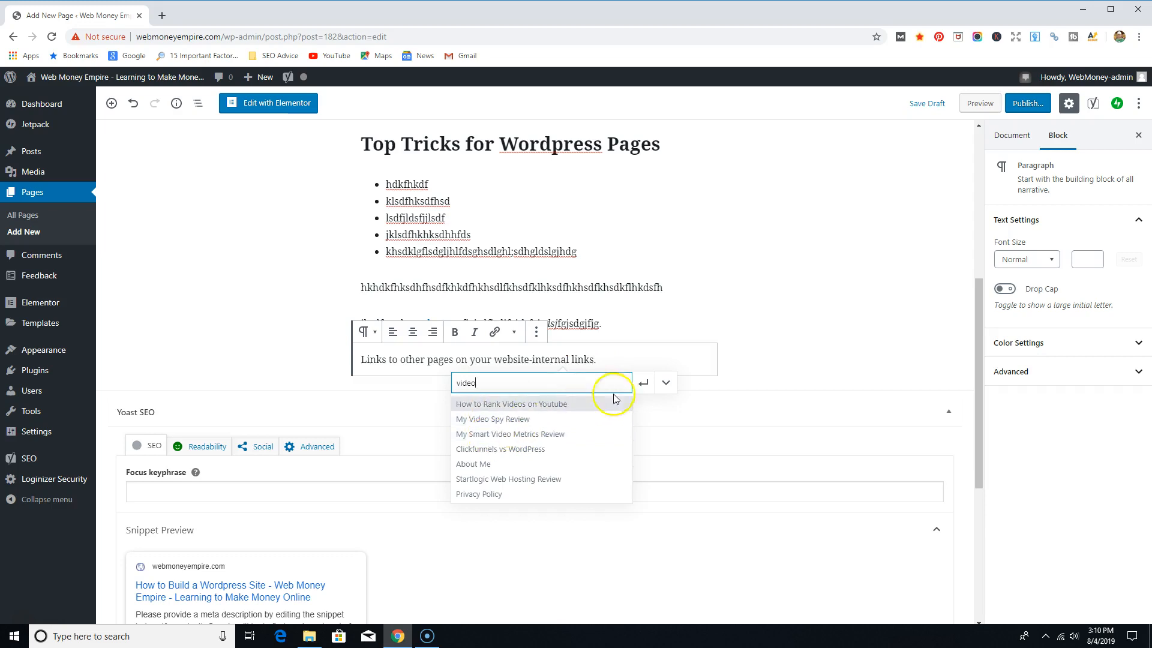
{"action": "left_click", "coordinate": [528, 418]}
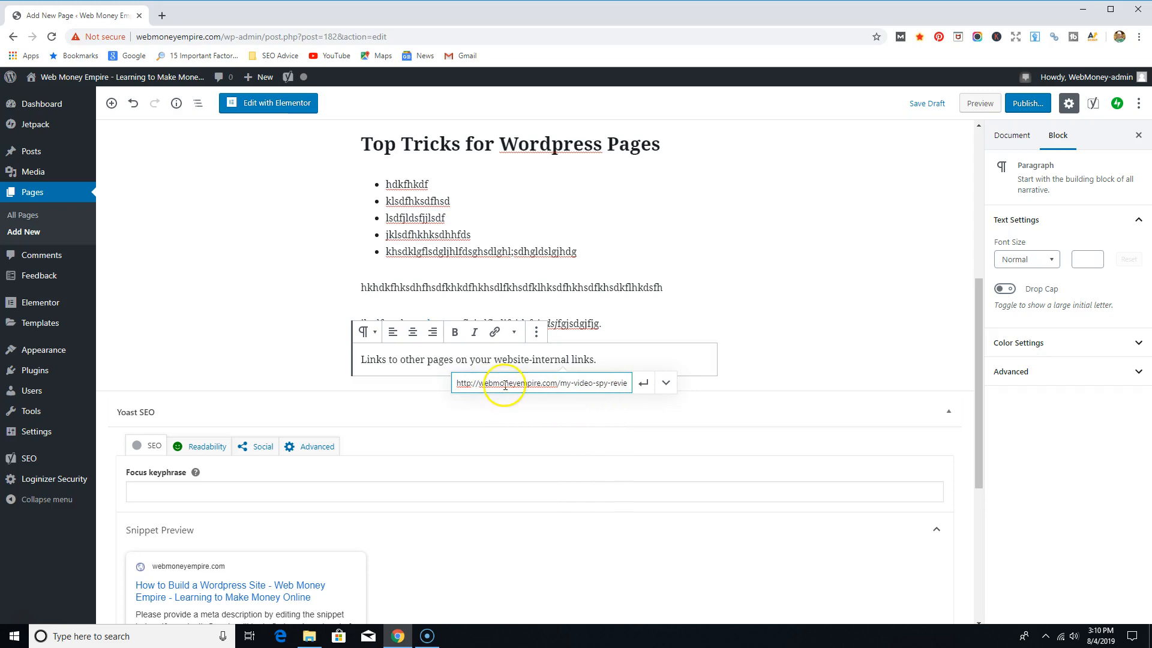
{"action": "left_click", "coordinate": [643, 385]}
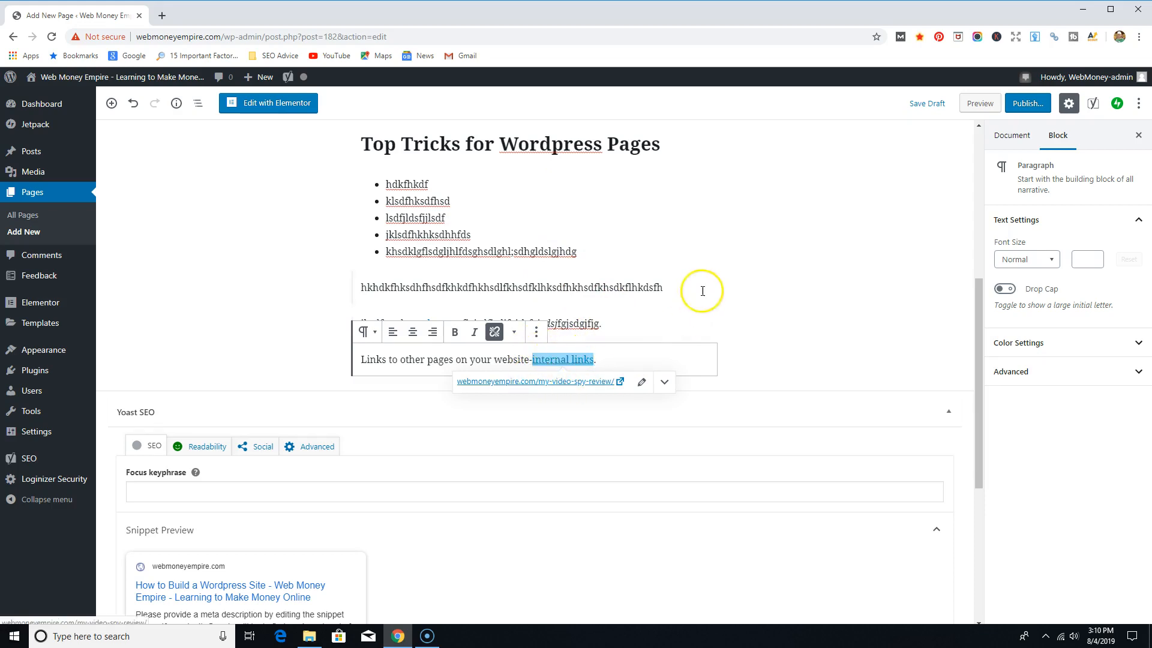
{"action": "scroll", "coordinate": [699, 288], "scroll_direction": "up", "scroll_amount": 3}
{"action": "scroll", "coordinate": [725, 360], "scroll_direction": "up", "scroll_amount": 3}
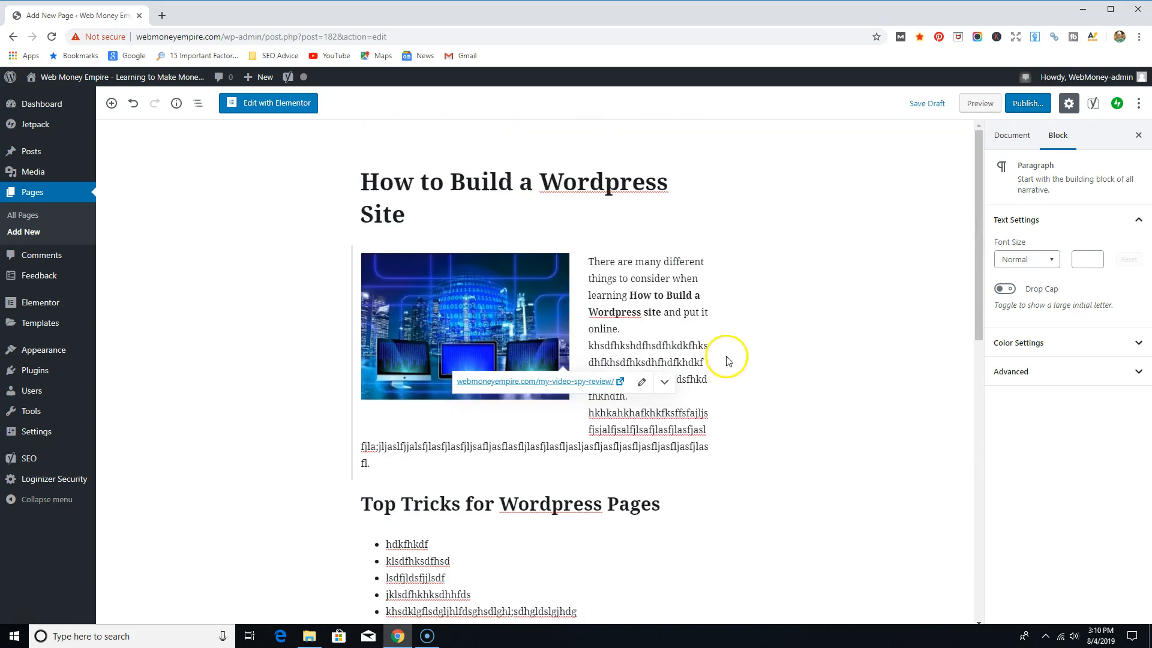
{"action": "scroll", "coordinate": [654, 409], "scroll_direction": "down", "scroll_amount": 2}
{"action": "scroll", "coordinate": [653, 410], "scroll_direction": "up", "scroll_amount": 2}
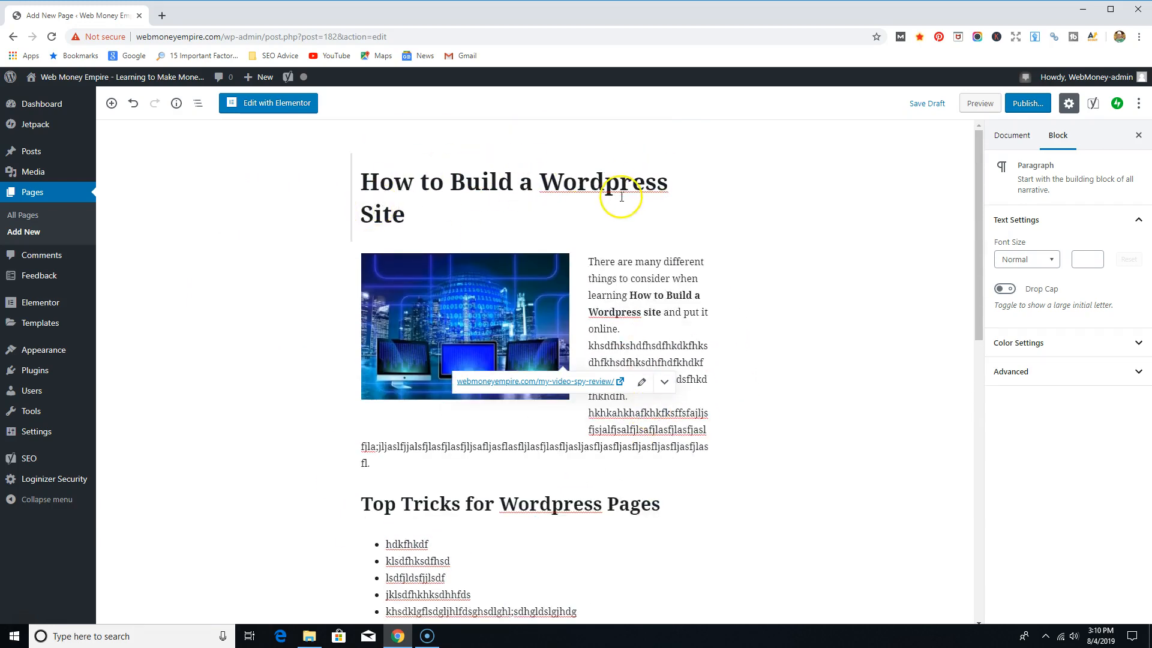
{"action": "scroll", "coordinate": [634, 364], "scroll_direction": "down", "scroll_amount": 2}
{"action": "scroll", "coordinate": [633, 363], "scroll_direction": "down", "scroll_amount": 3}
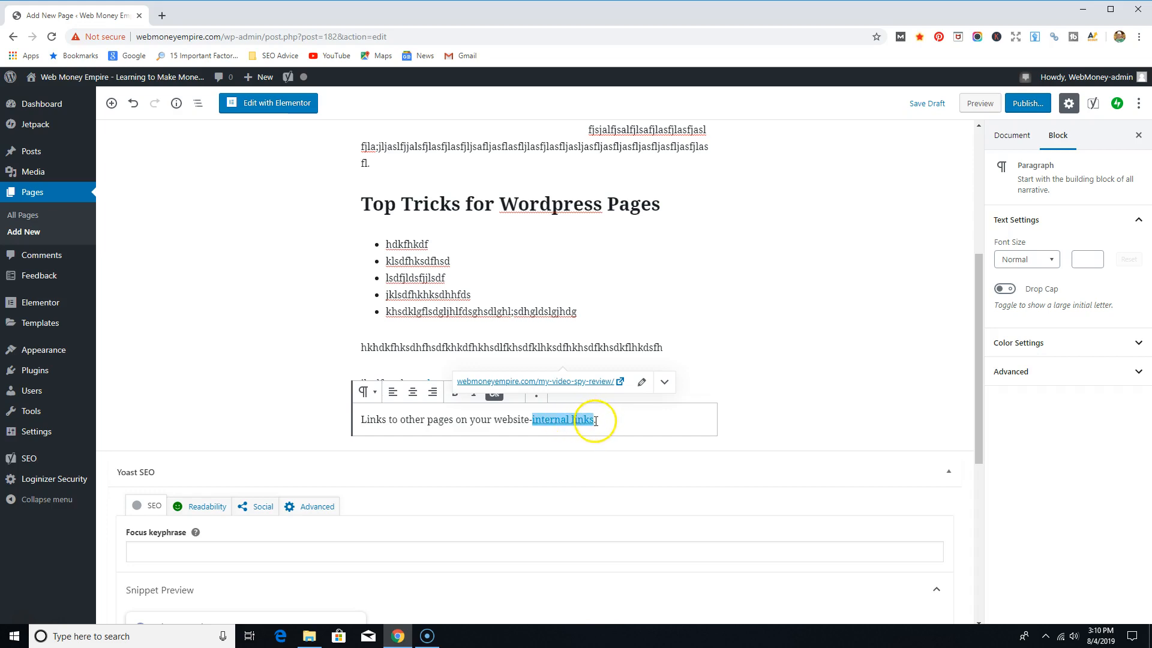
- Review the page from its title and image down to the external link, the internal link and the Yoast SEO section
{"action": "scroll", "coordinate": [782, 372], "scroll_direction": "up", "scroll_amount": 1}
{"action": "scroll", "coordinate": [780, 367], "scroll_direction": "up", "scroll_amount": 2}
{"action": "left_click", "coordinate": [774, 370]}
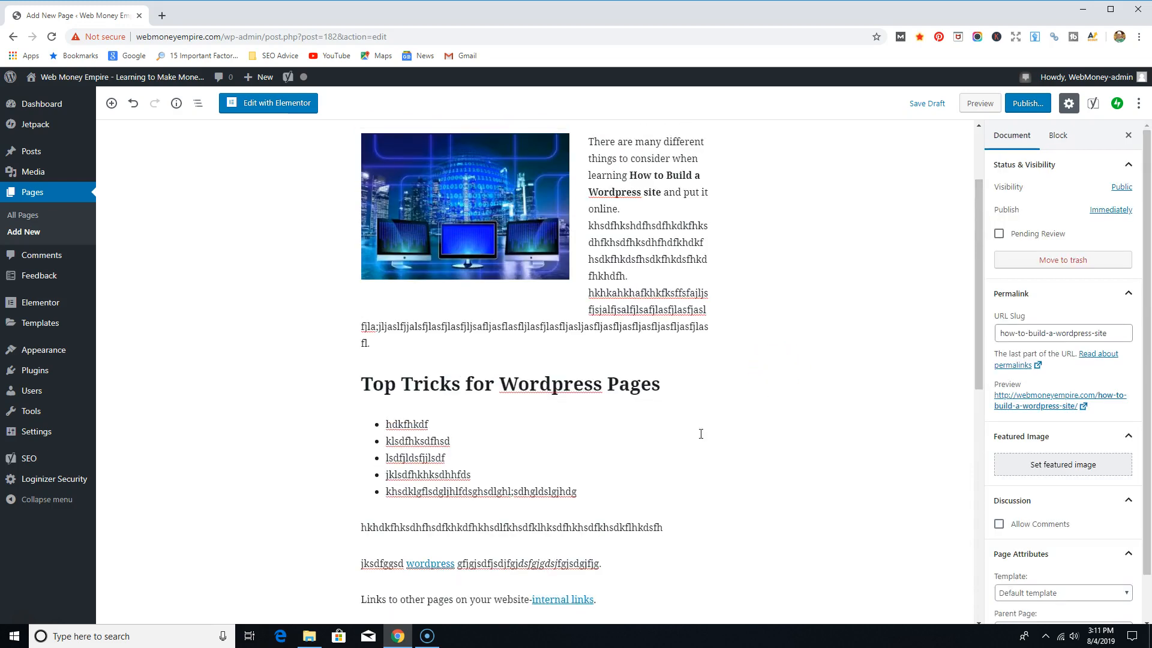
{"action": "scroll", "coordinate": [414, 558], "scroll_direction": "down", "scroll_amount": 3}
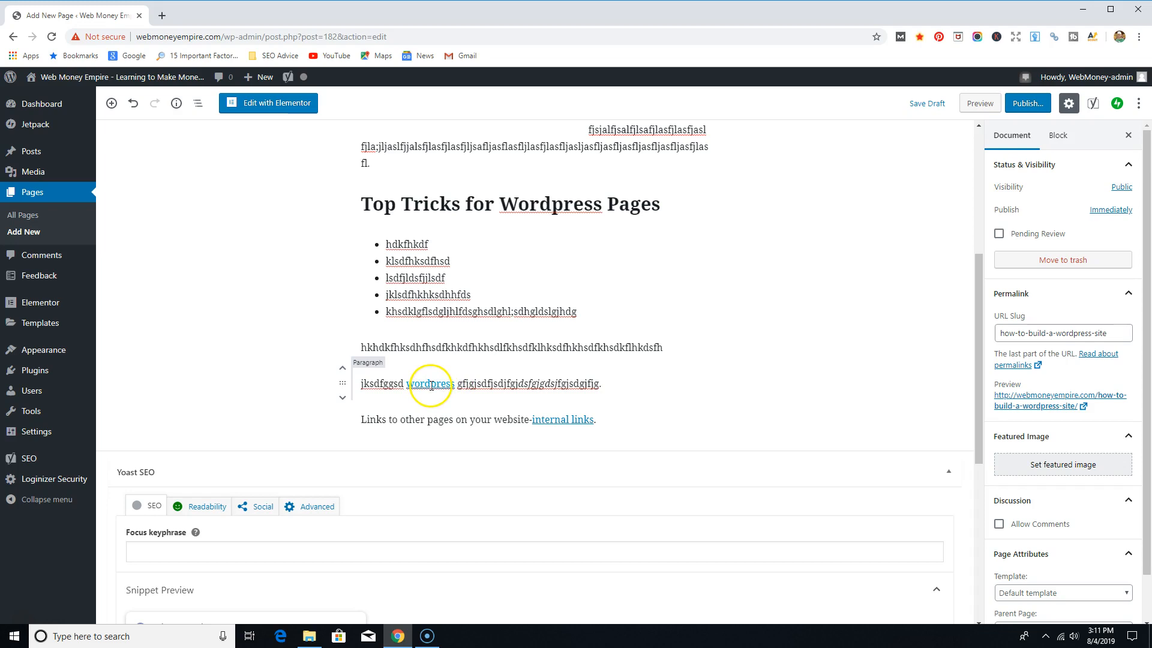
{"action": "left_click", "coordinate": [555, 420]}
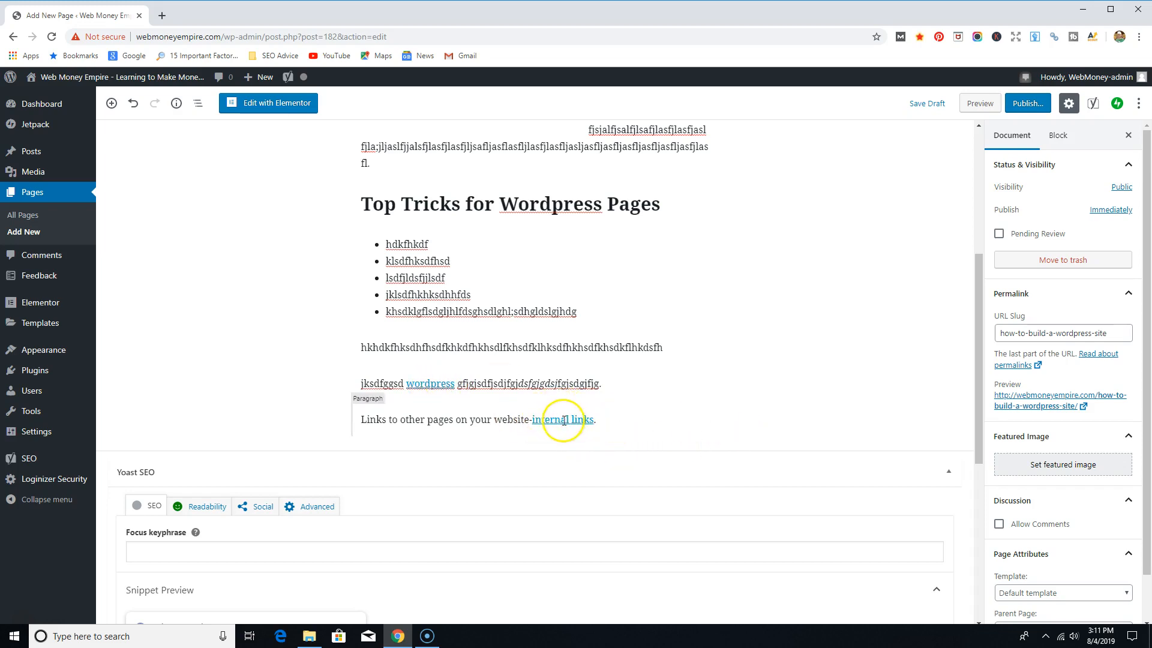
{"action": "scroll", "coordinate": [645, 348], "scroll_direction": "up", "scroll_amount": 4}
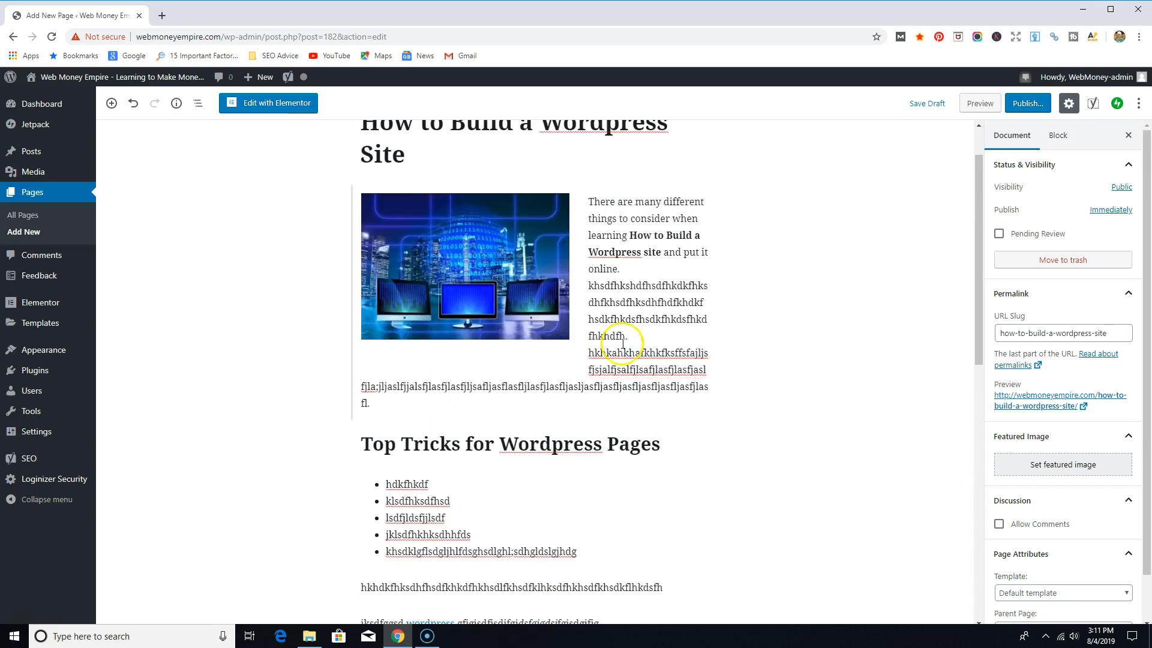
{"action": "scroll", "coordinate": [450, 453], "scroll_direction": "down", "scroll_amount": 5}
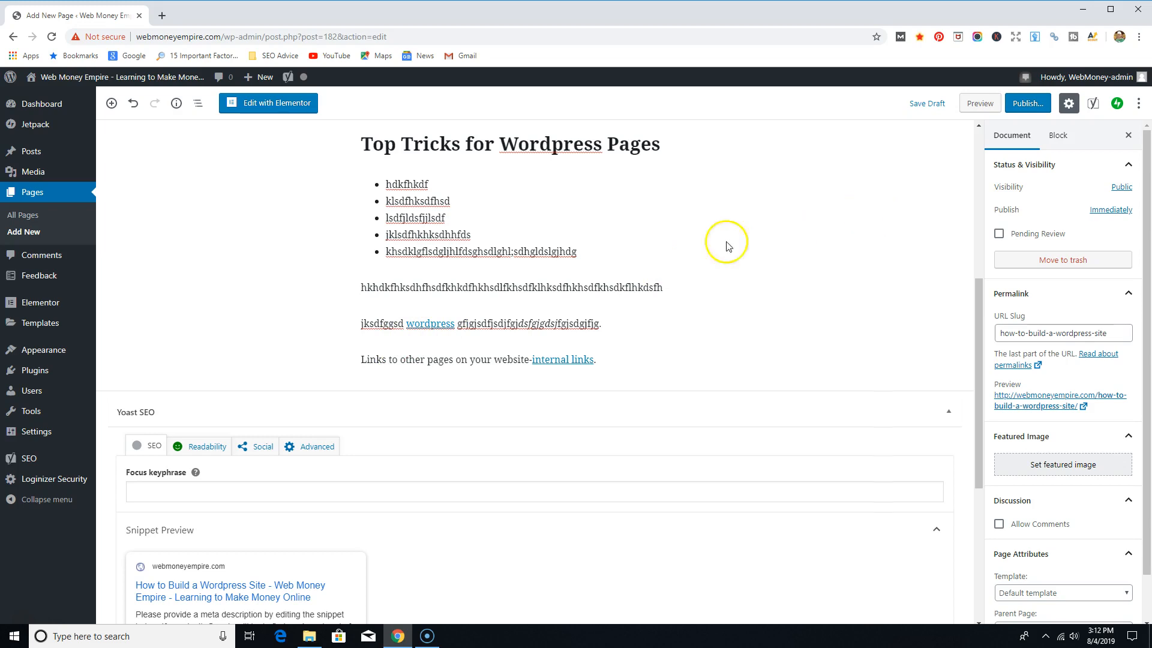
{"action": "left_click", "coordinate": [454, 325]}
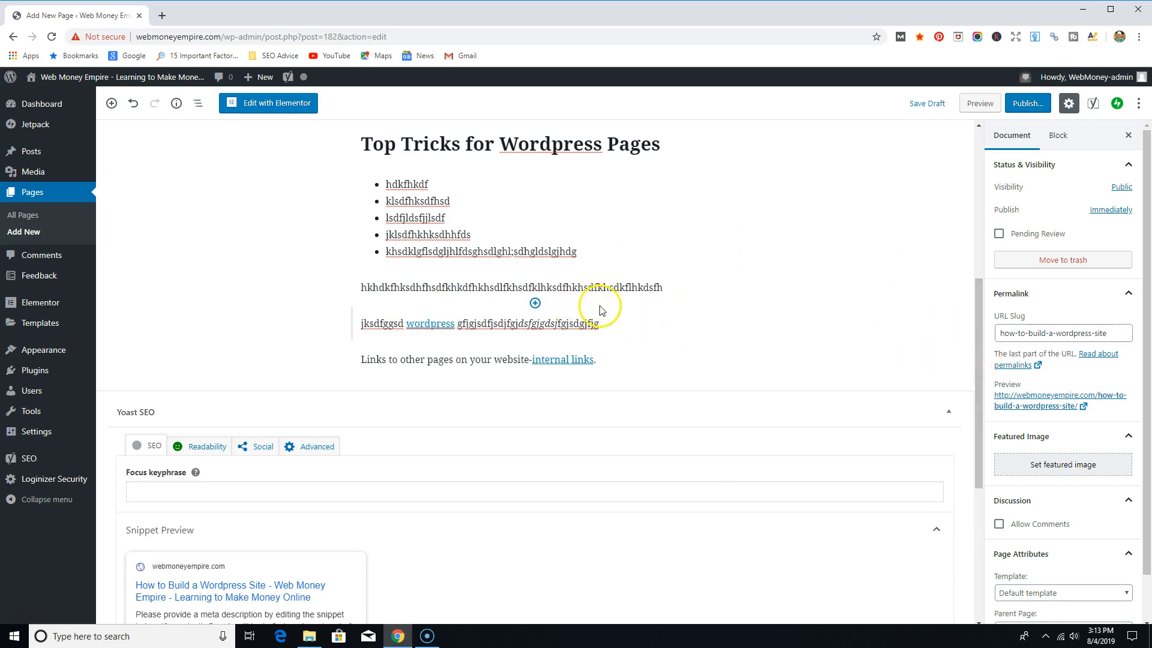
{"action": "scroll", "coordinate": [602, 311], "scroll_direction": "down", "scroll_amount": 1}
{"action": "scroll", "coordinate": [600, 310], "scroll_direction": "down", "scroll_amount": 1}
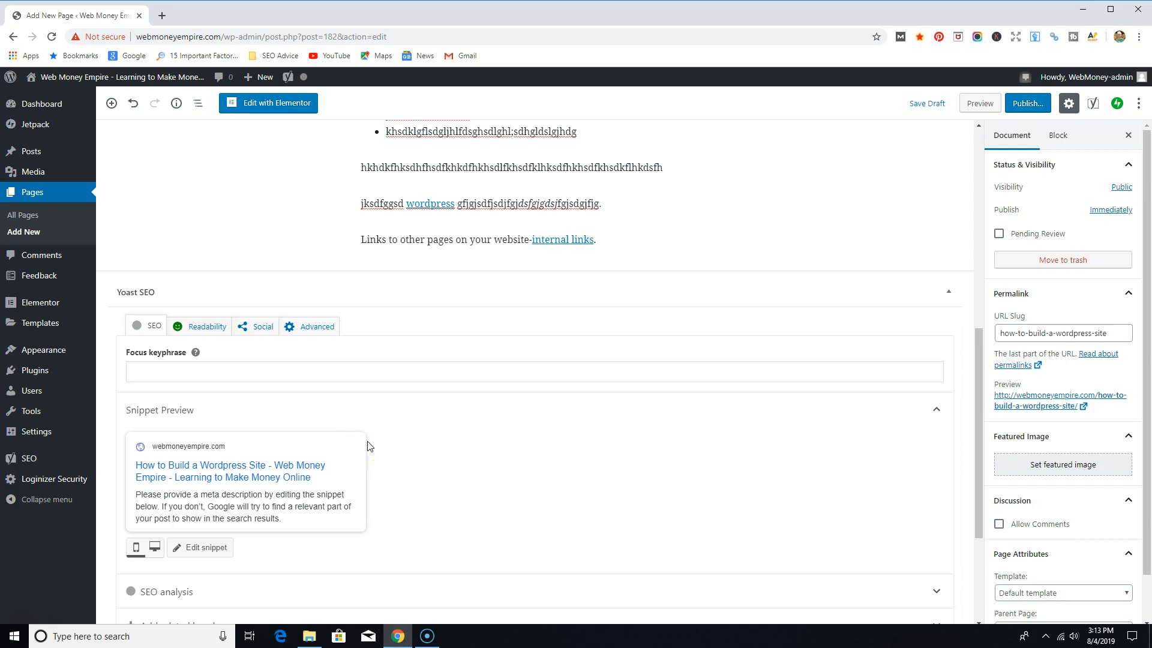
{"action": "left_click", "coordinate": [679, 197]}
{"action": "left_click", "coordinate": [621, 242]}
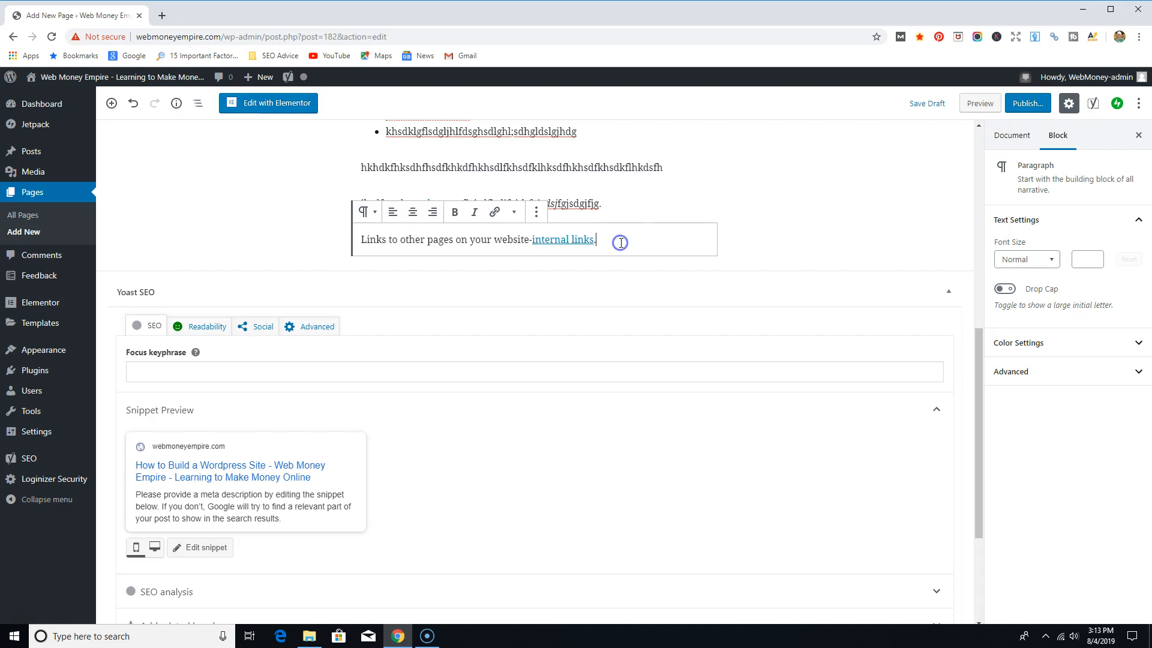
{"action": "scroll", "coordinate": [665, 278], "scroll_direction": "up", "scroll_amount": 5}
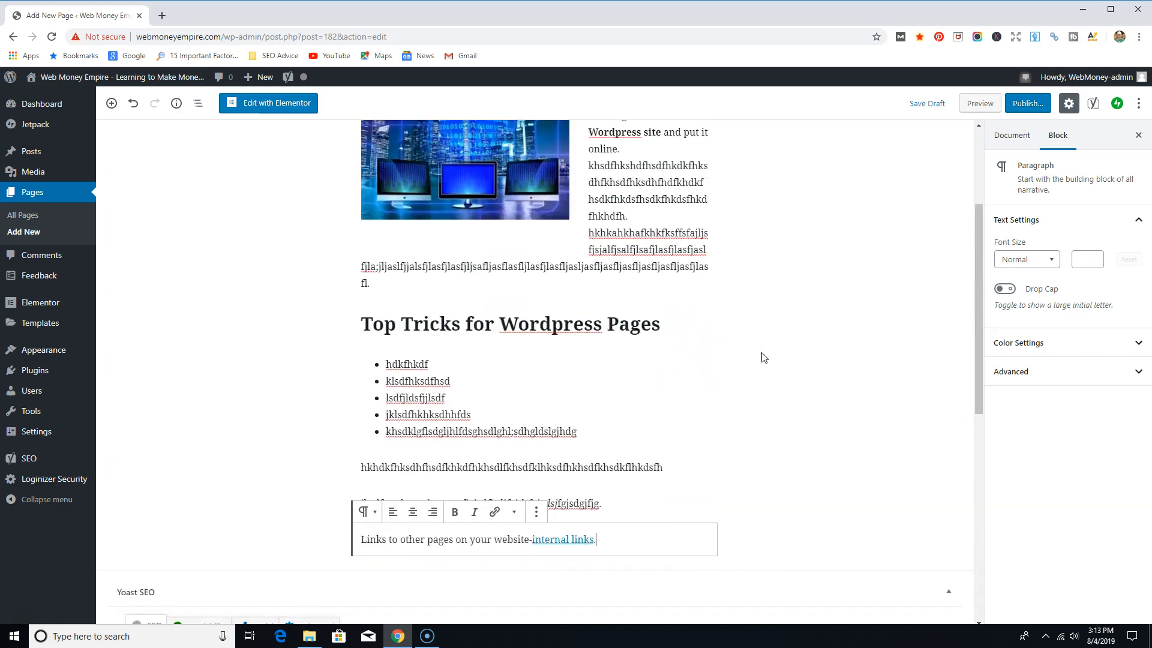
{"action": "scroll", "coordinate": [763, 358], "scroll_direction": "up", "scroll_amount": 2}
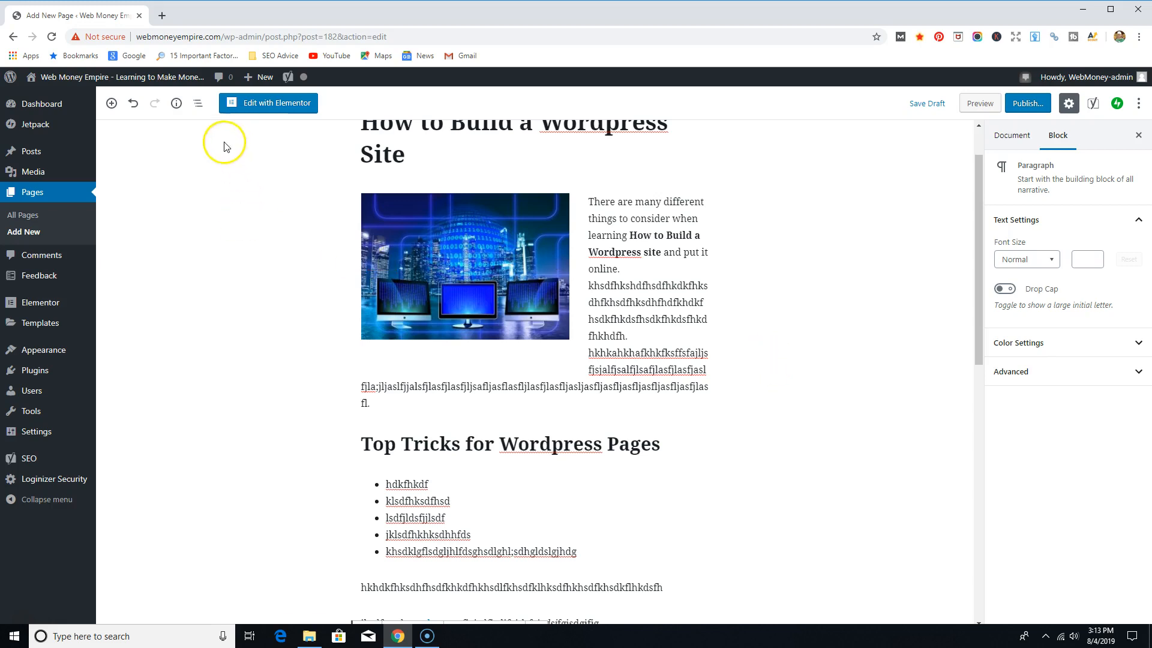
{"action": "scroll", "coordinate": [270, 189], "scroll_direction": "up", "scroll_amount": 1}
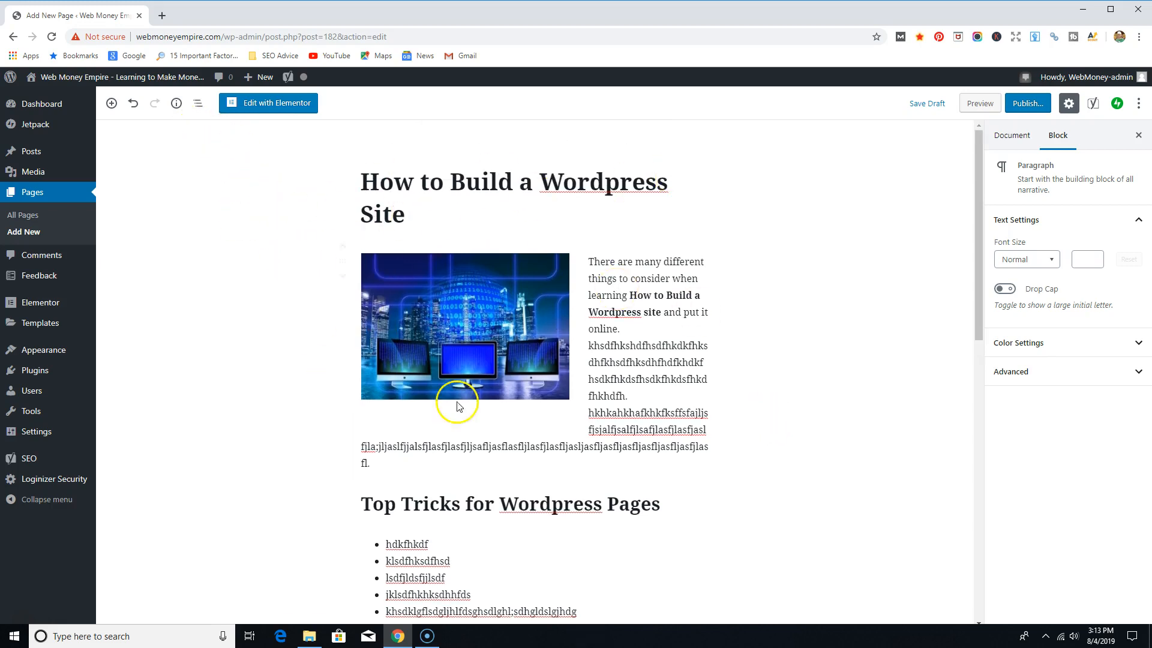
- Examine the block navigation outline and compare its list of blocks with the page content
{"action": "left_click", "coordinate": [197, 106]}
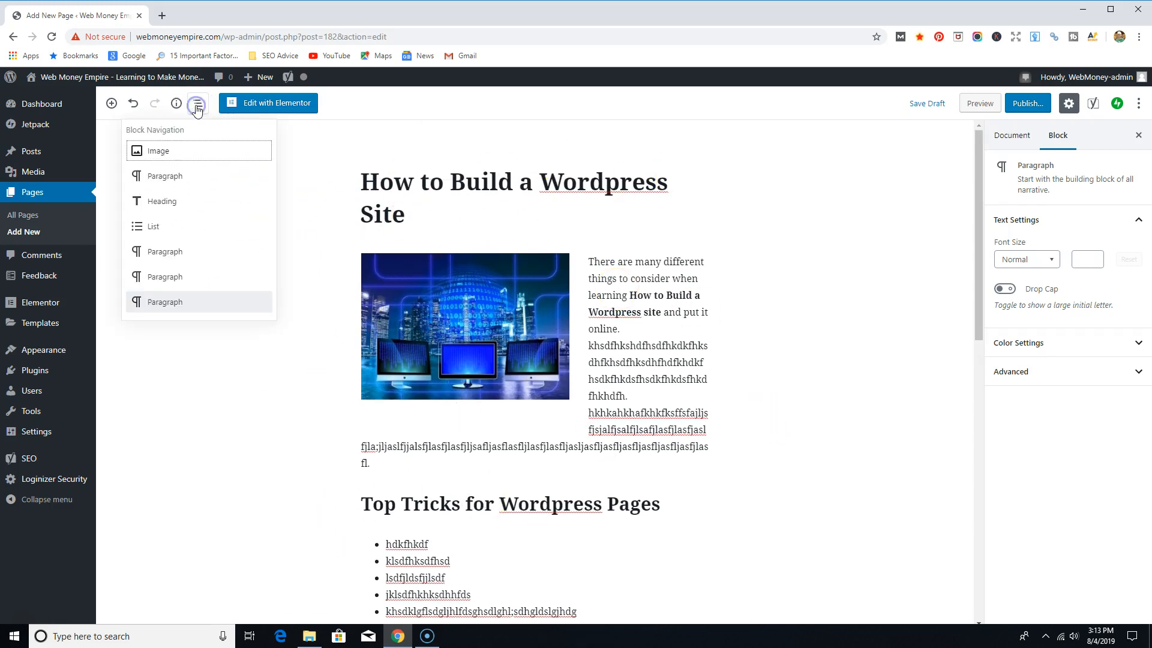
{"action": "left_click", "coordinate": [298, 140]}
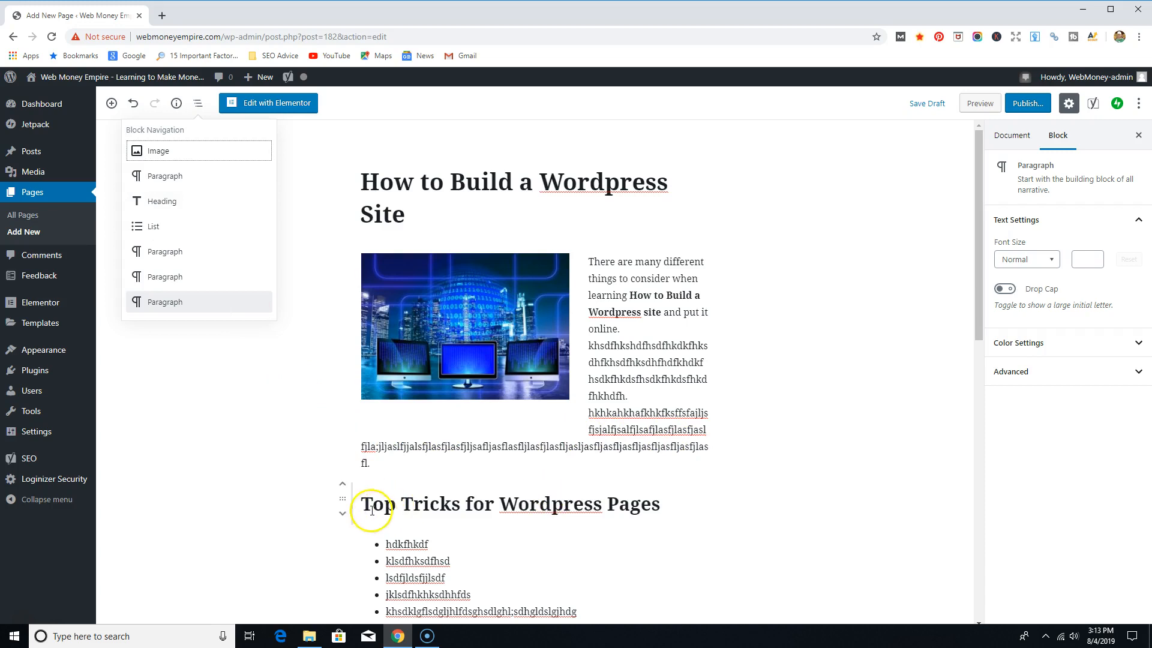
{"action": "scroll", "coordinate": [290, 406], "scroll_direction": "down", "scroll_amount": 3}
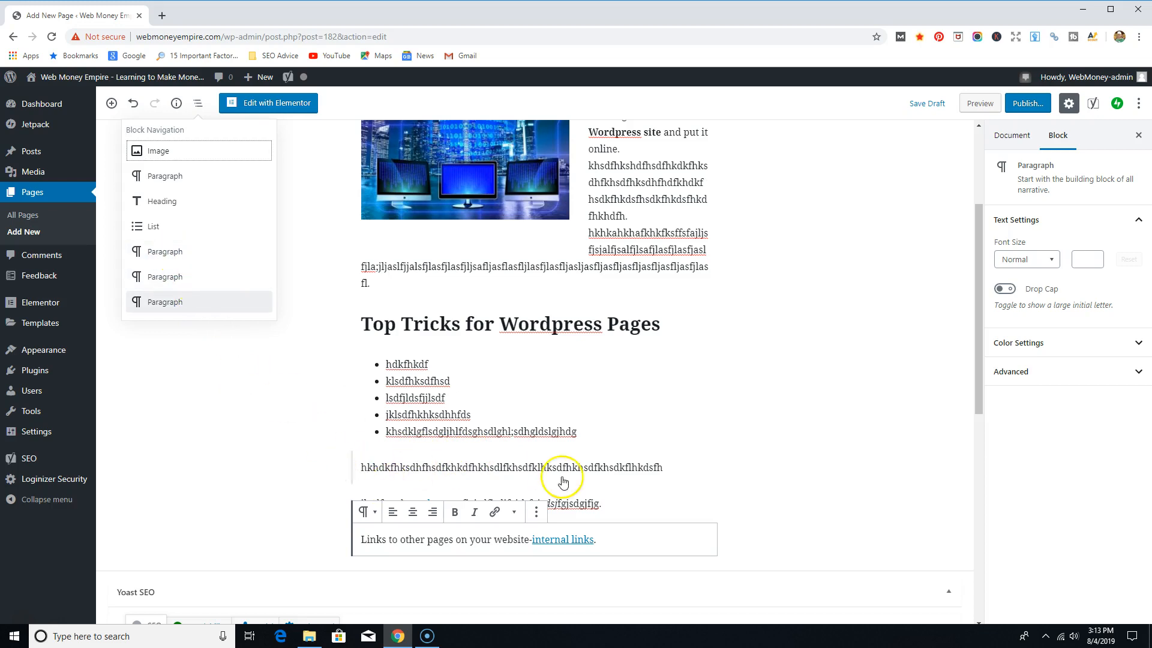
{"action": "scroll", "coordinate": [659, 465], "scroll_direction": "down", "scroll_amount": 1}
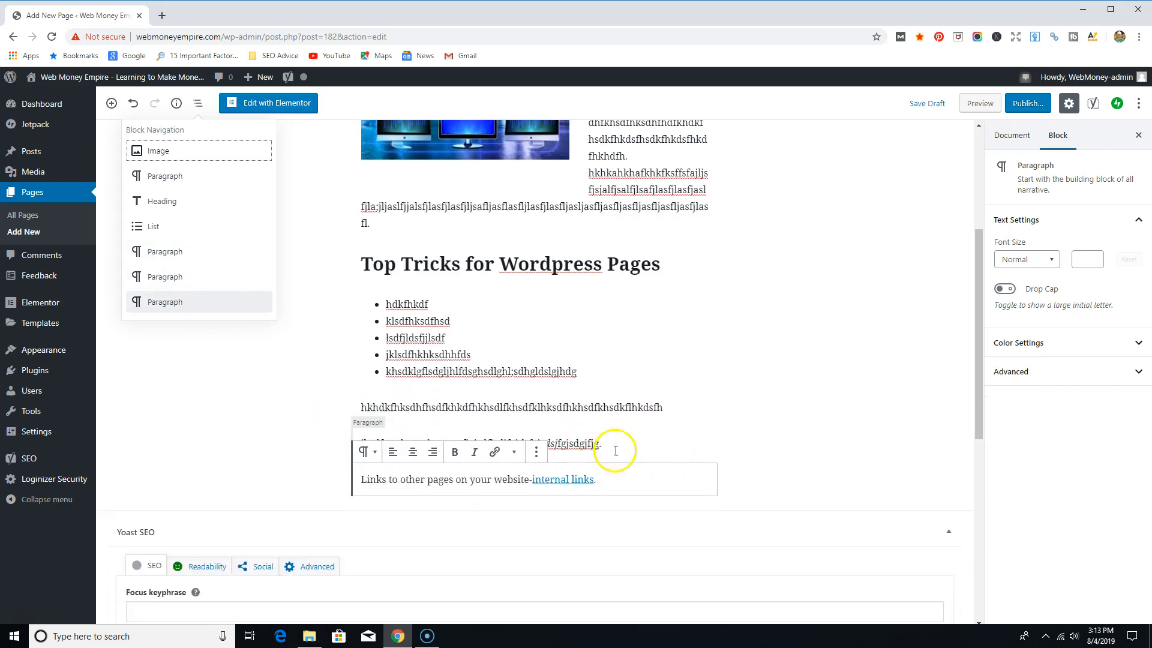
{"action": "left_click", "coordinate": [298, 473]}
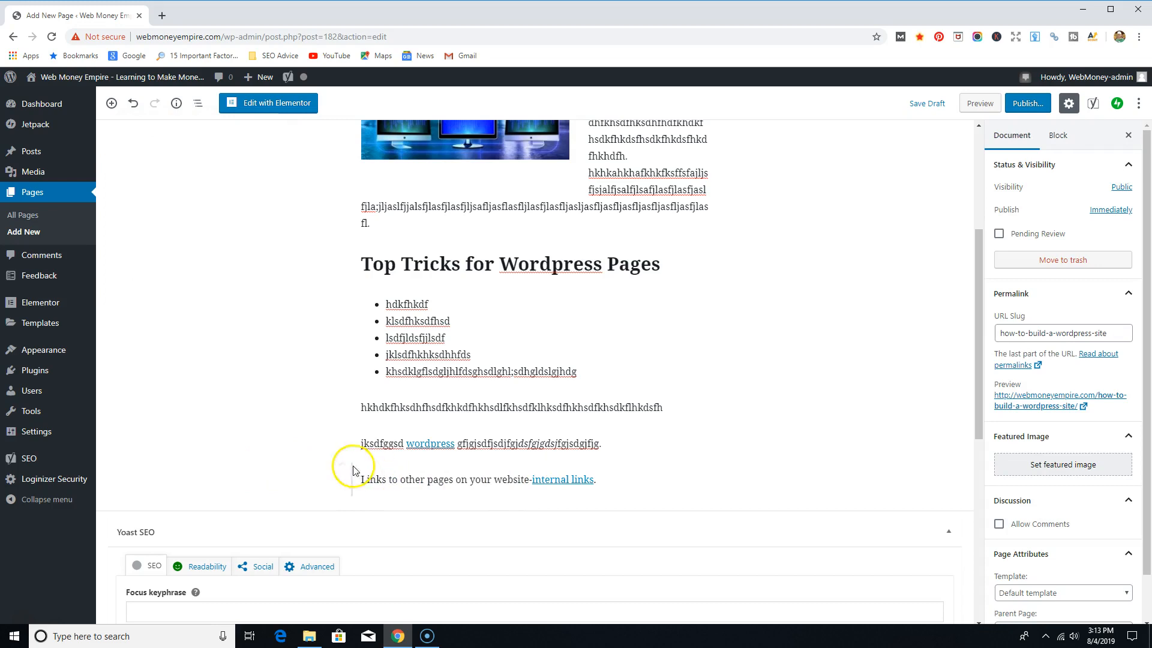
{"action": "left_click", "coordinate": [198, 104]}
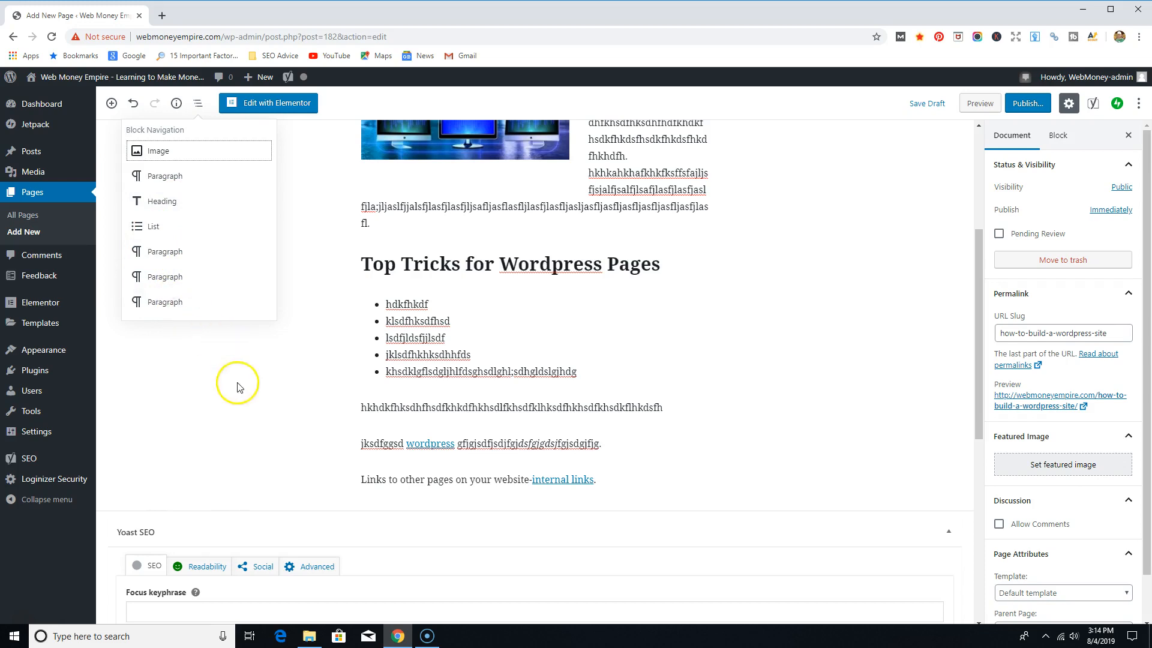
{"action": "left_click", "coordinate": [262, 443]}
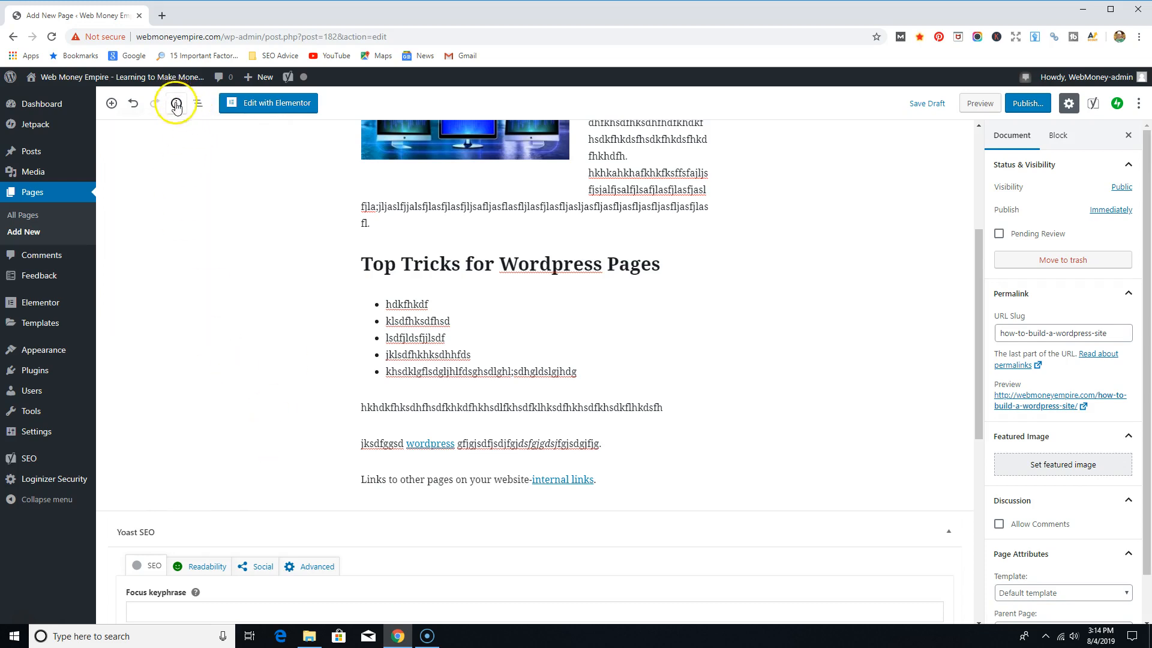
- Examine the page's content statistics and document outline, comparing the title and H2 heading with the page
{"action": "left_click", "coordinate": [176, 104]}
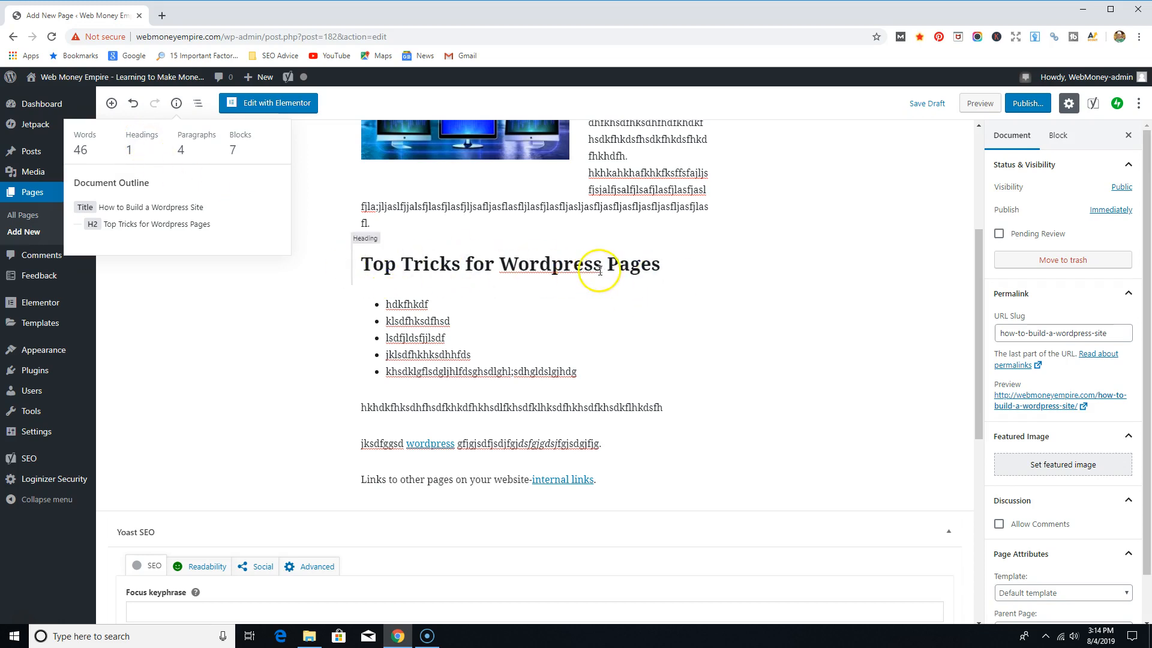
{"action": "scroll", "coordinate": [630, 312], "scroll_direction": "up", "scroll_amount": 3}
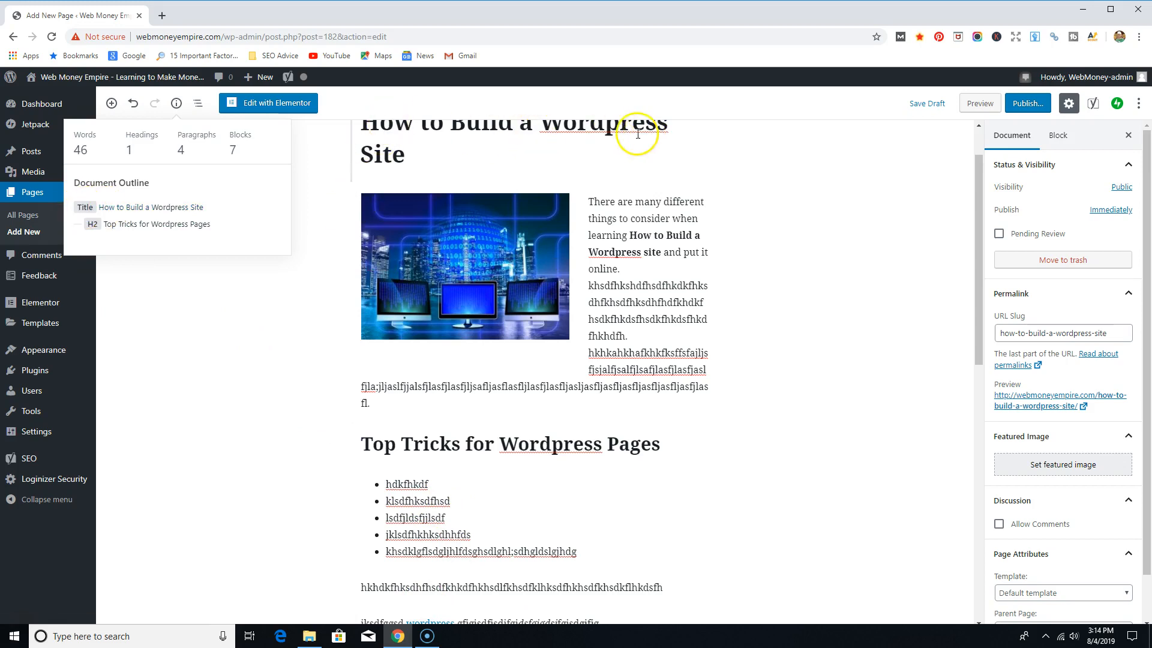
{"action": "scroll", "coordinate": [538, 200], "scroll_direction": "up", "scroll_amount": 1}
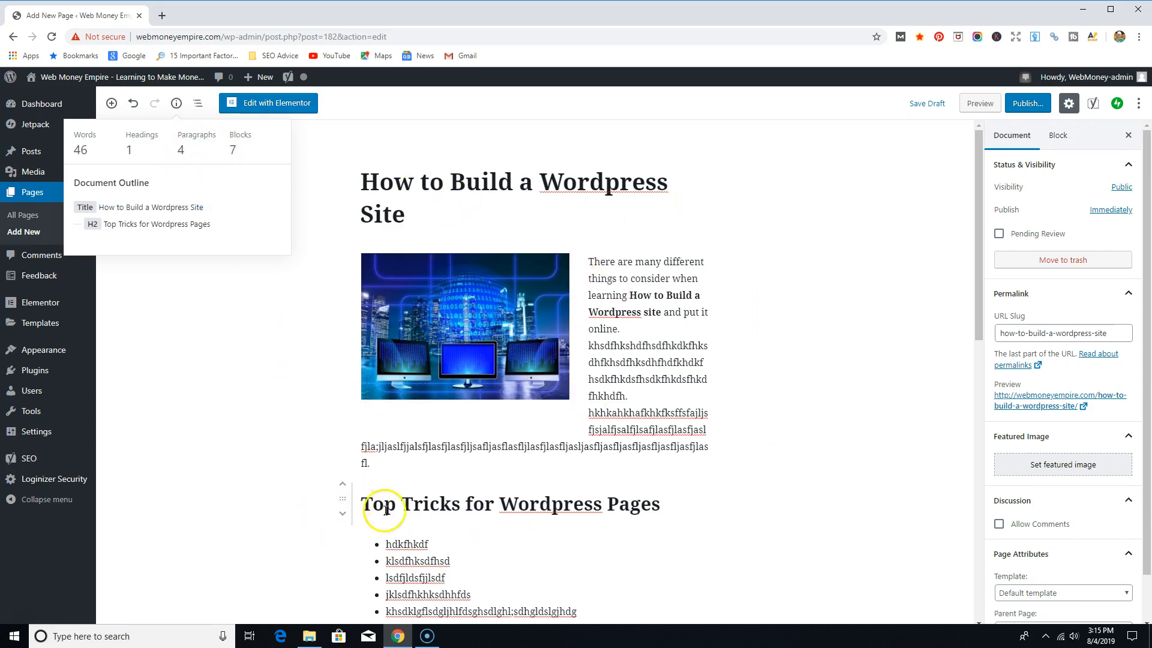
{"action": "scroll", "coordinate": [490, 508], "scroll_direction": "down", "scroll_amount": 2}
{"action": "scroll", "coordinate": [490, 508], "scroll_direction": "down", "scroll_amount": 1}
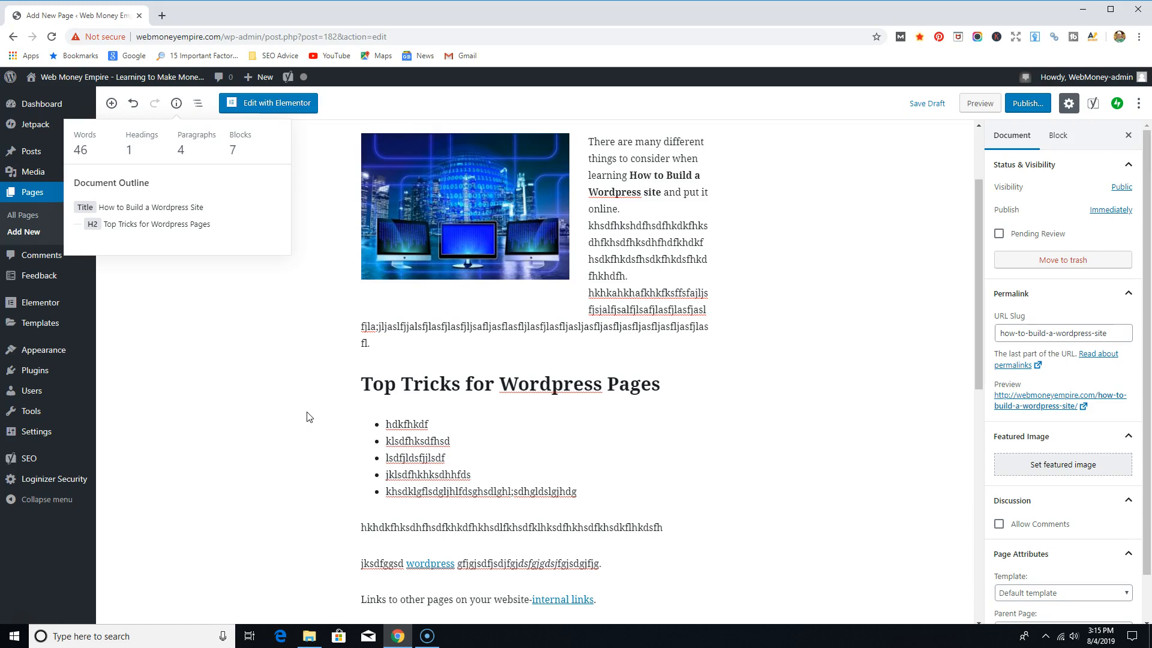
{"action": "mouse_move", "coordinate": [415, 382]}
{"action": "scroll", "coordinate": [564, 399], "scroll_direction": "down", "scroll_amount": 4}
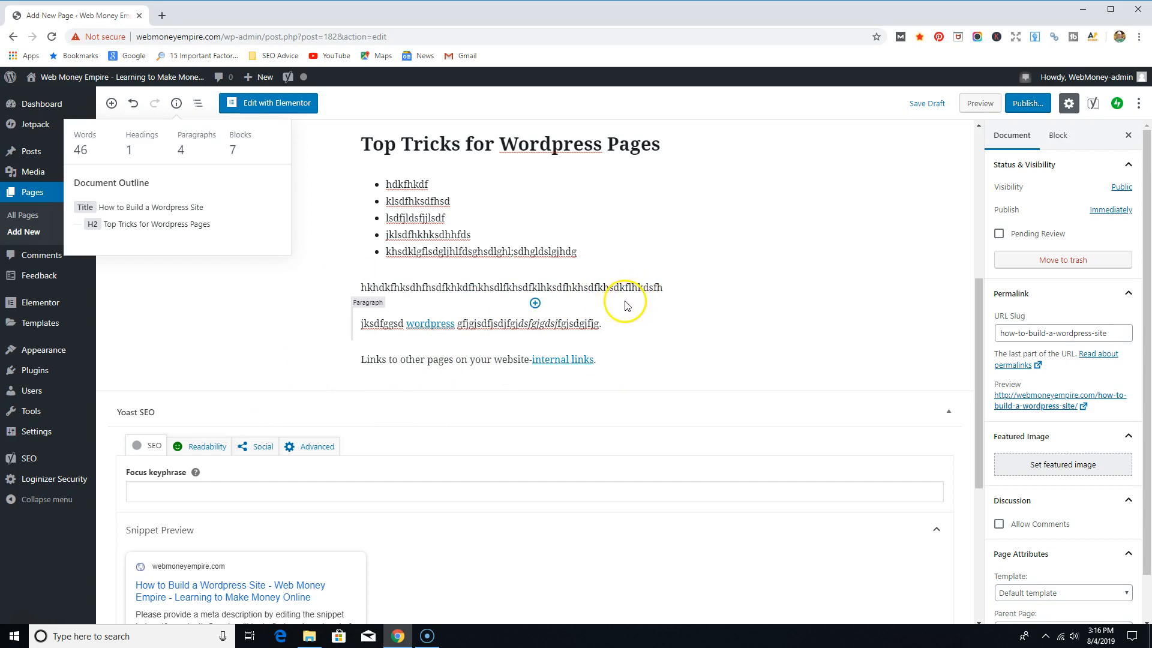
{"action": "left_click", "coordinate": [276, 306]}
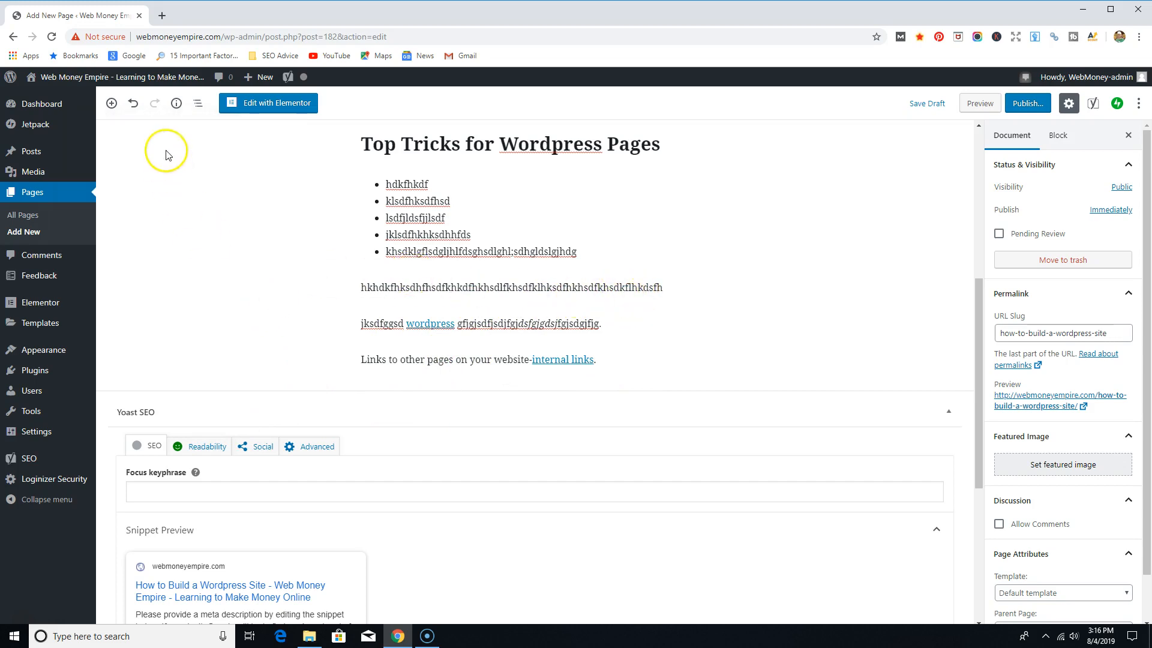
- Undo the link on "internal links" in the last paragraph and redo it
{"action": "left_click", "coordinate": [133, 107]}
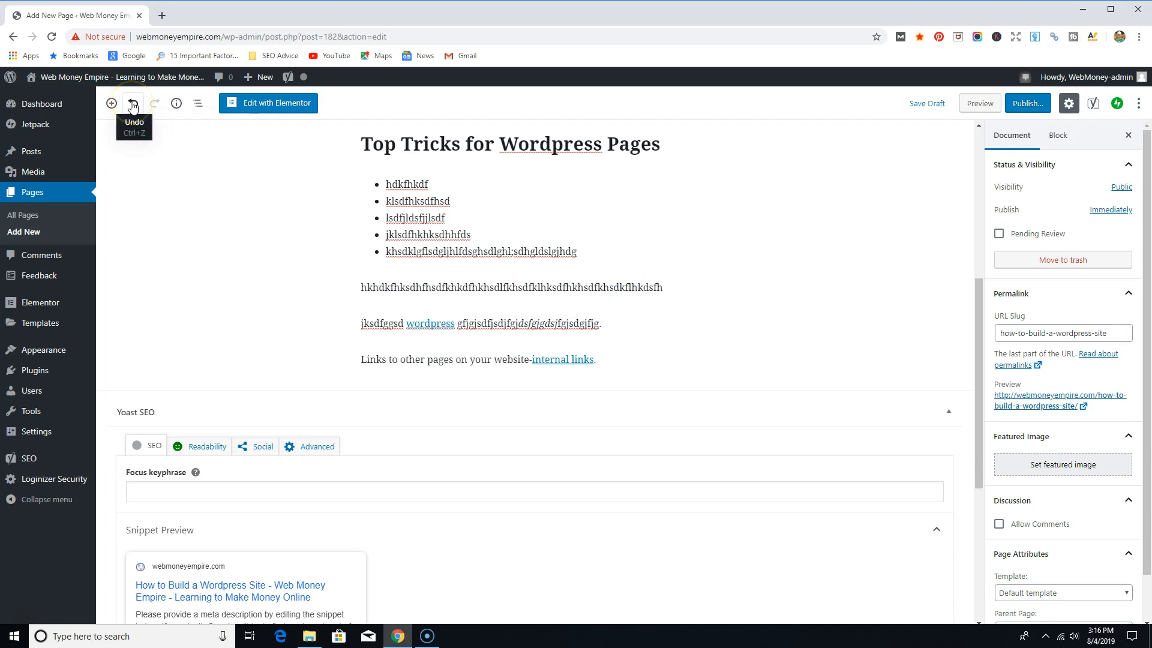
{"action": "left_click", "coordinate": [134, 105]}
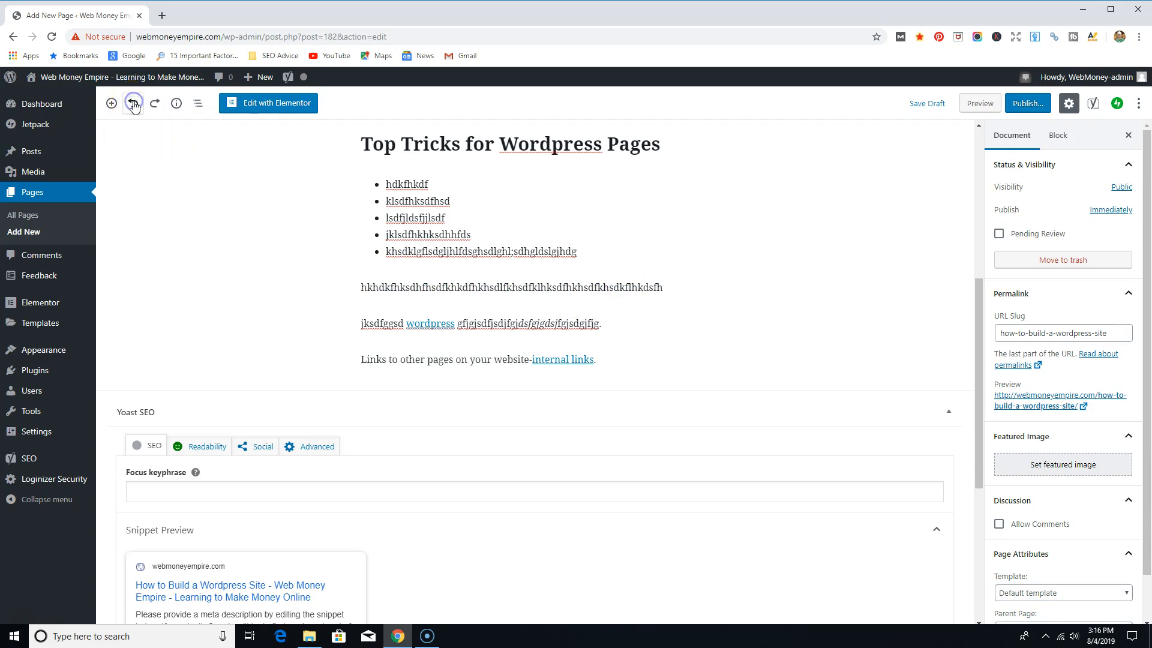
{"action": "left_click", "coordinate": [133, 106]}
{"action": "left_click", "coordinate": [556, 364]}
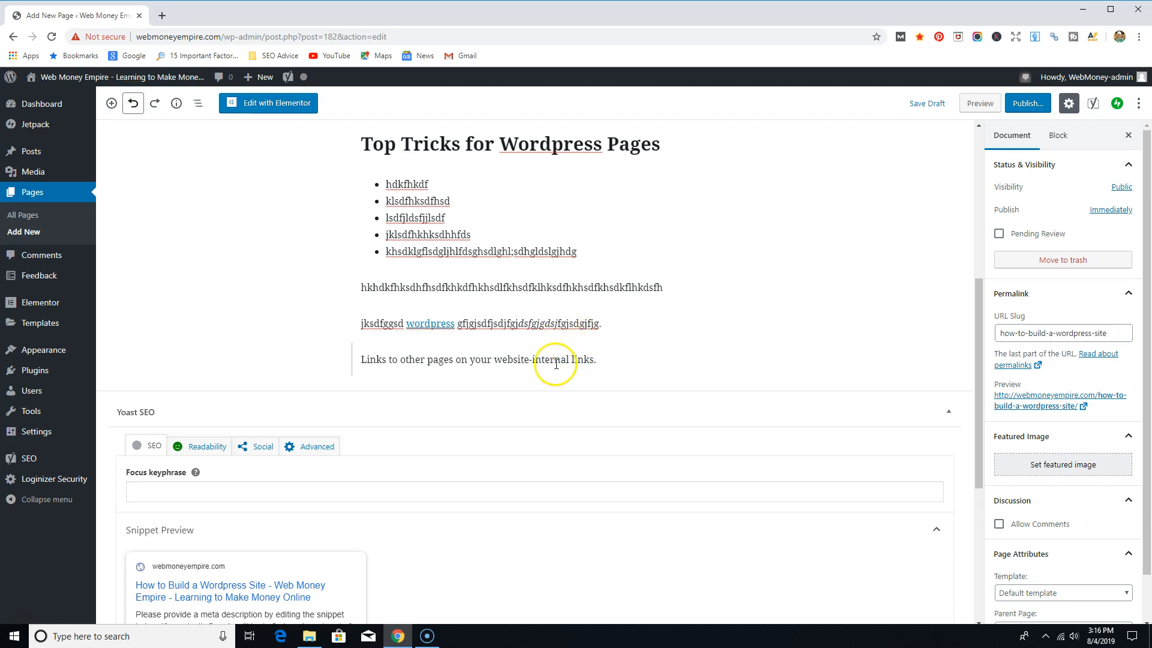
{"action": "left_click", "coordinate": [155, 106]}
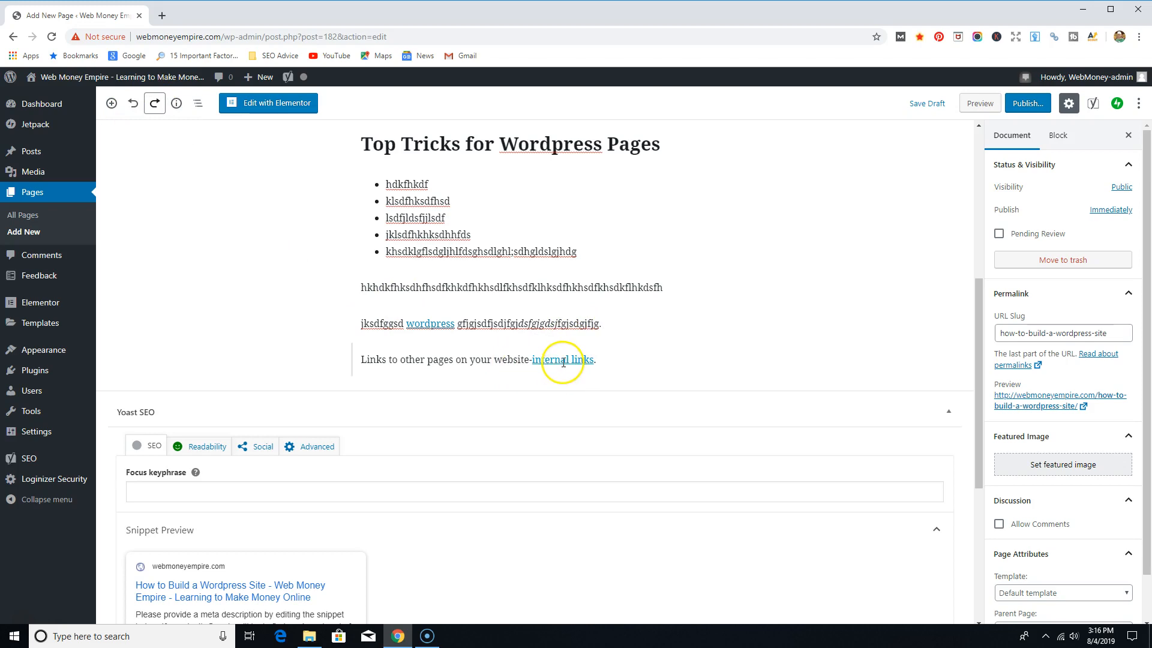
- Insert a button block below the internal links paragraph and set its link to "jjdfjgjsdfjgdsf.com"
{"action": "left_click", "coordinate": [111, 103]}
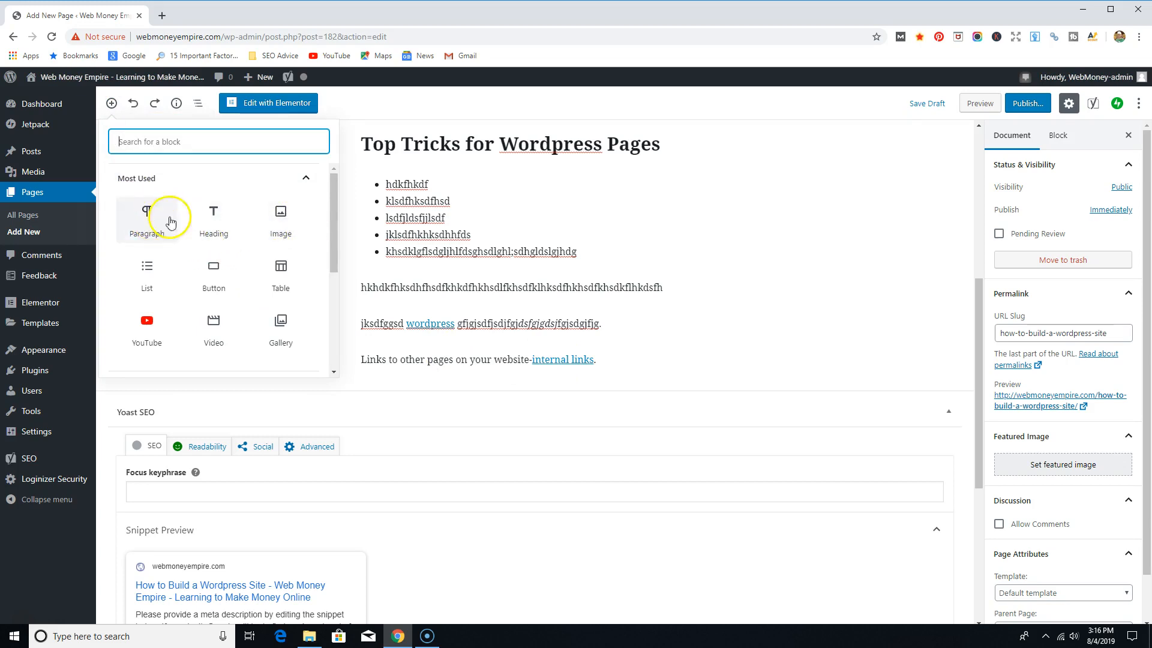
{"action": "left_click", "coordinate": [225, 276]}
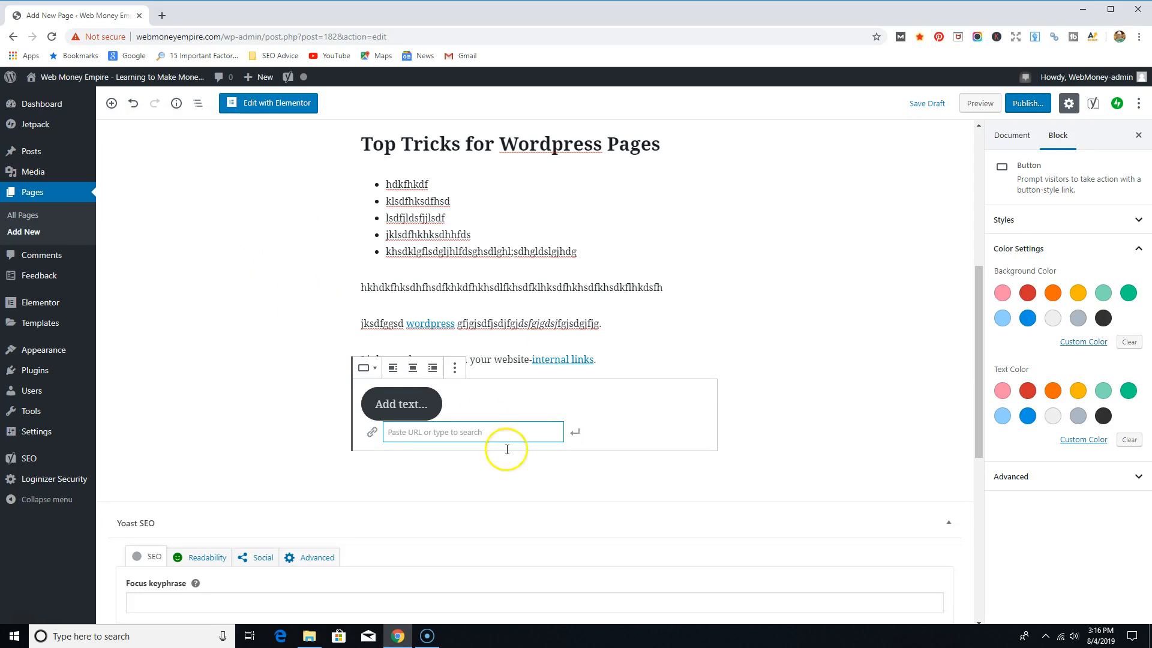
{"action": "left_click", "coordinate": [416, 406]}
{"action": "left_click", "coordinate": [383, 406]}
{"action": "key", "text": "BackSpace"}
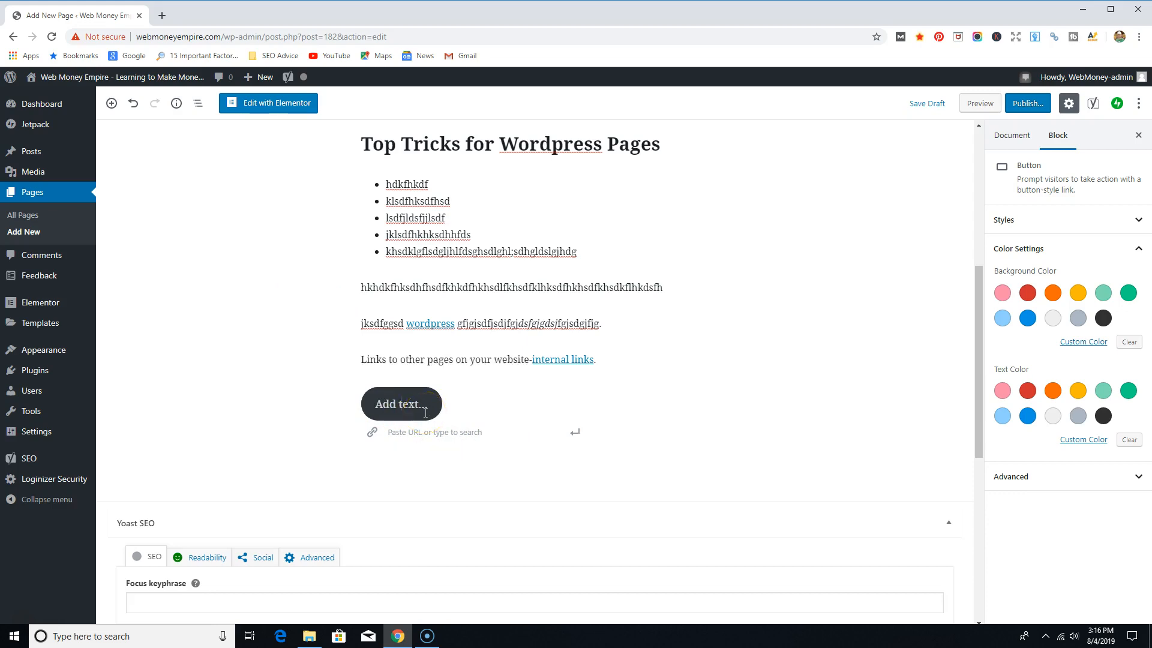
{"action": "left_click", "coordinate": [407, 405]}
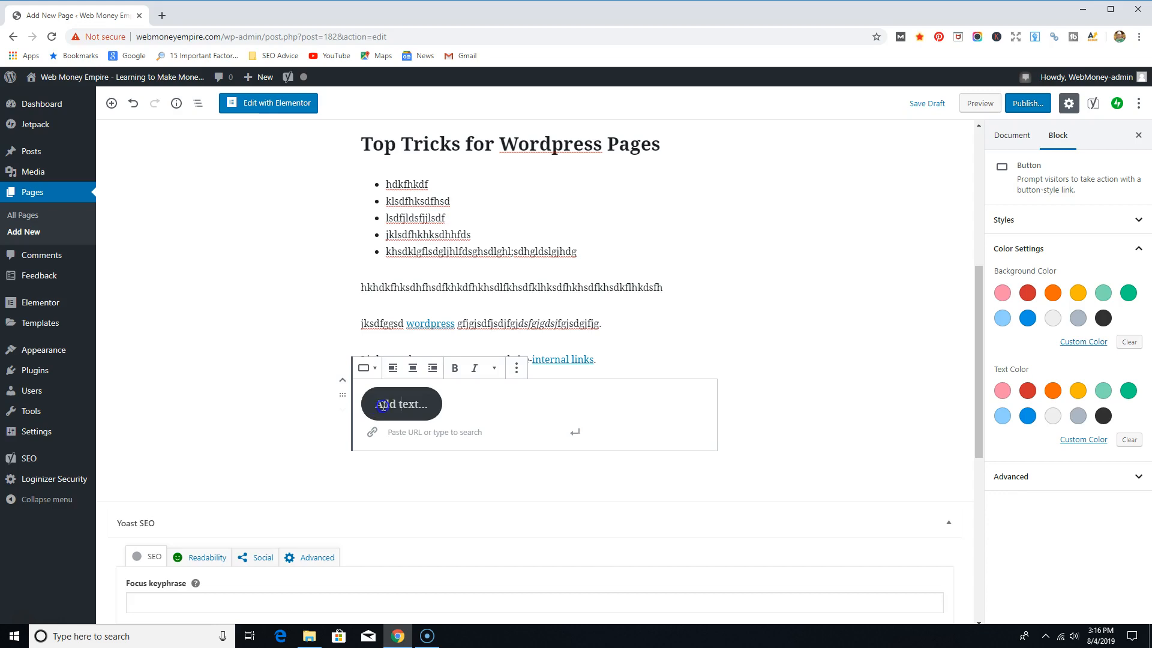
{"action": "left_click", "coordinate": [397, 437]}
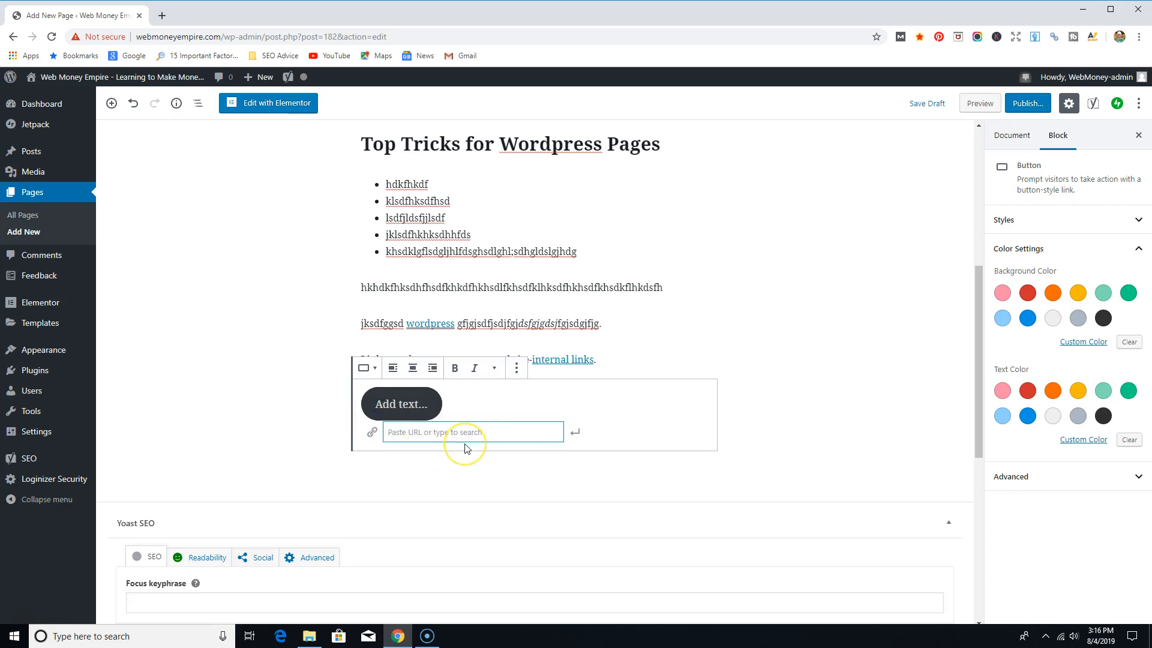
{"action": "type", "text": "jjdfjgjsdfjgdsf.com"}
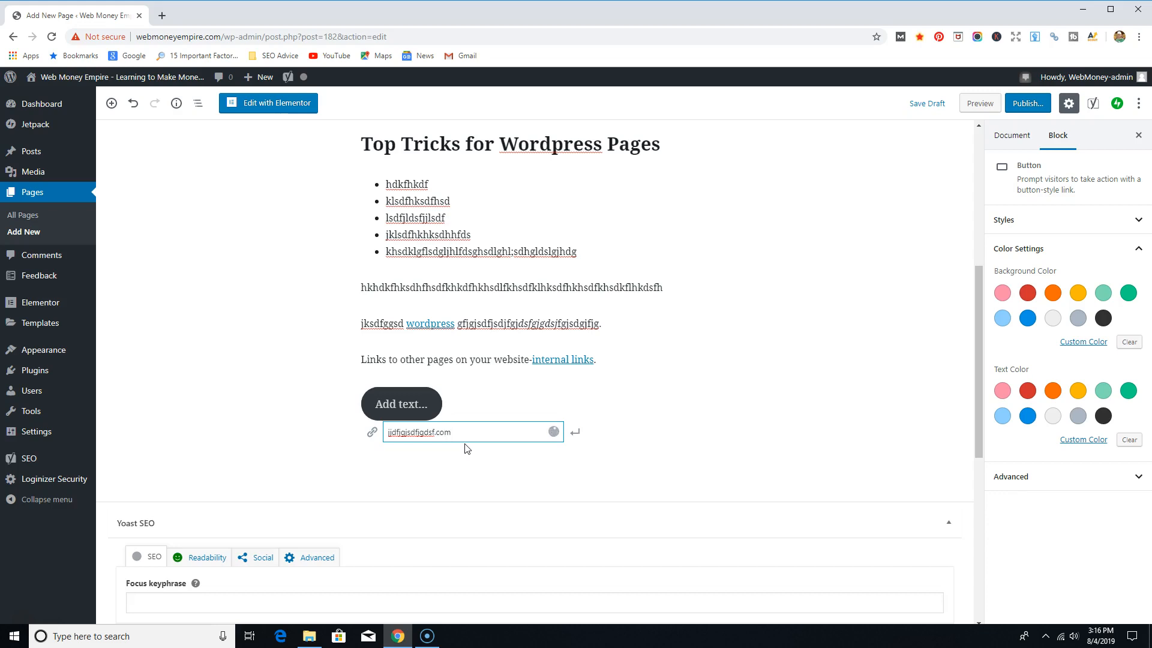
- Label the new button "Click Here" and deselect the block
{"action": "left_click", "coordinate": [417, 405]}
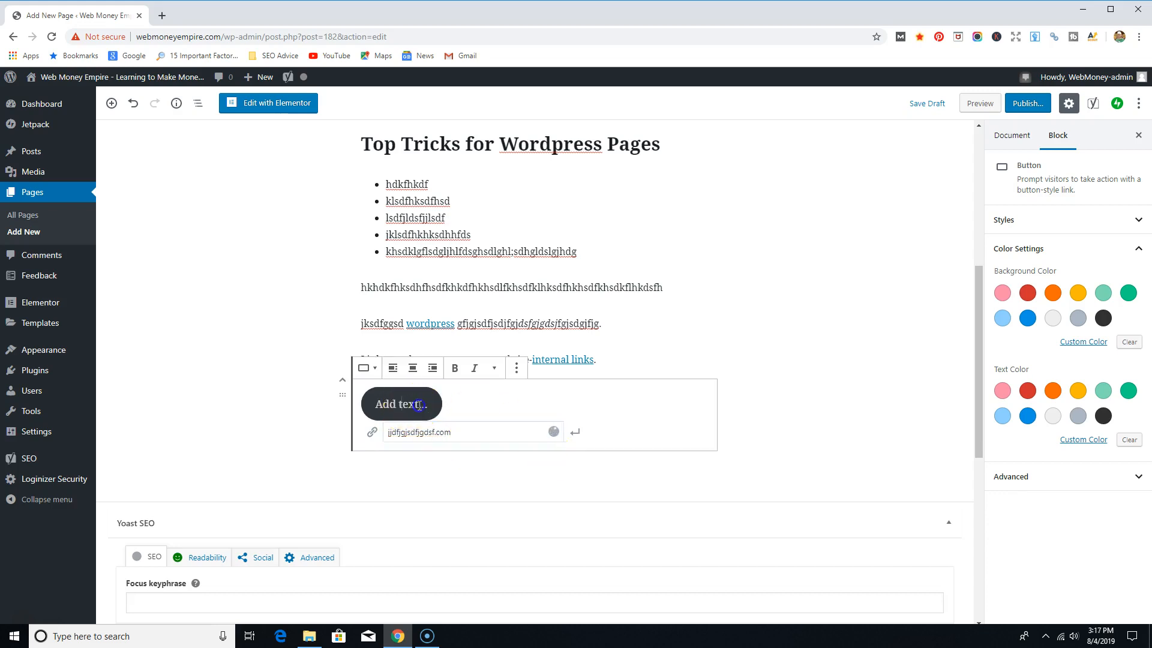
{"action": "left_click", "coordinate": [373, 405]}
{"action": "type", "text": "g"}
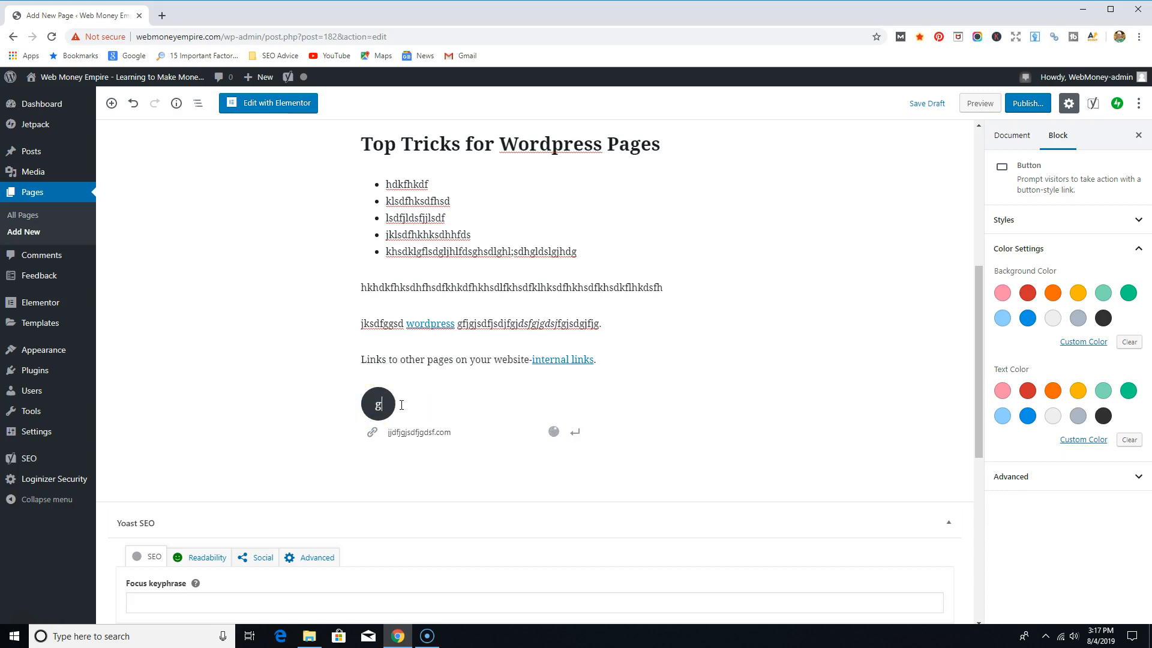
{"action": "type", "text": "g"}
{"action": "key", "text": "BackSpace"}
{"action": "key", "text": "BackSpace"}
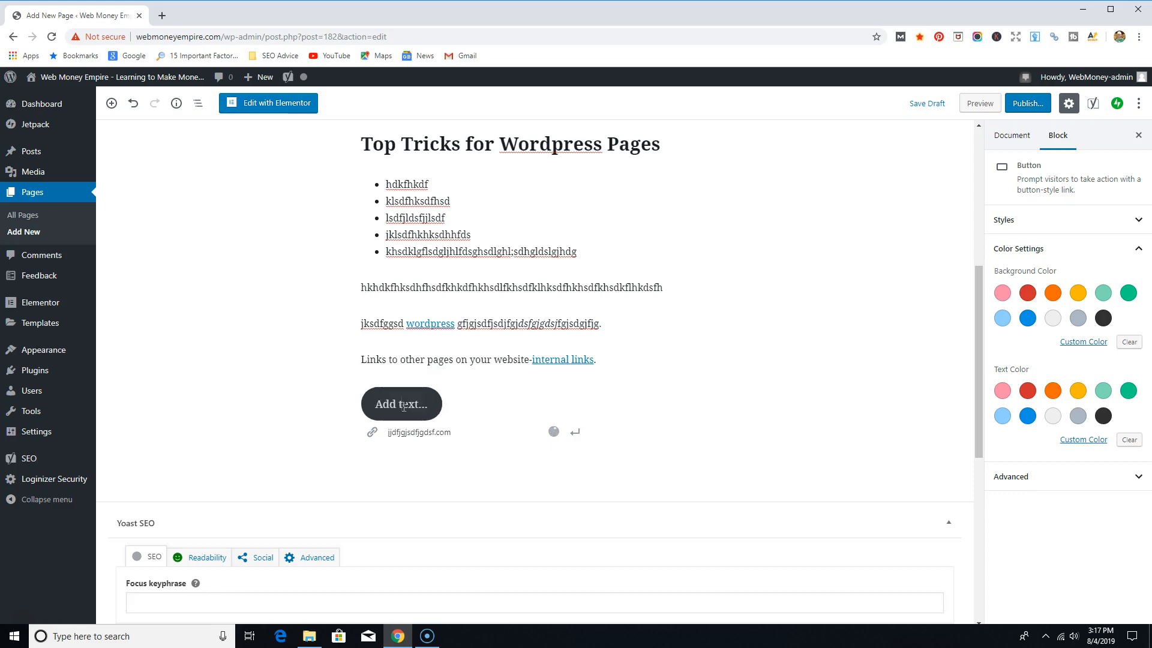
{"action": "type", "text": "Click Here"}
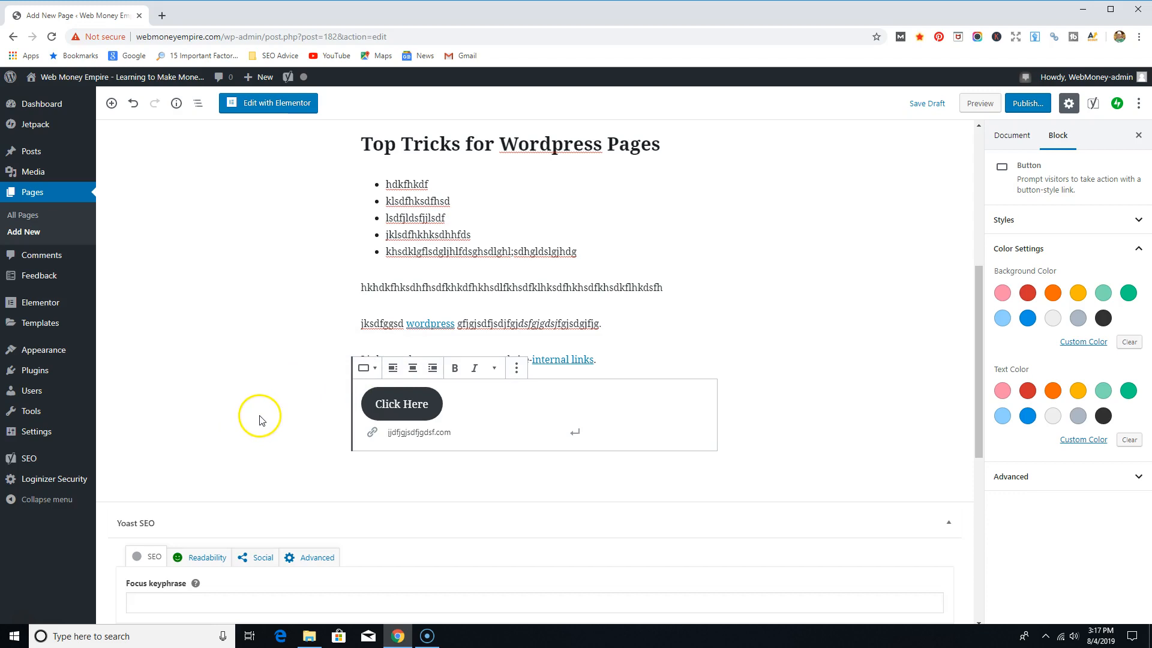
{"action": "left_click", "coordinate": [758, 414]}
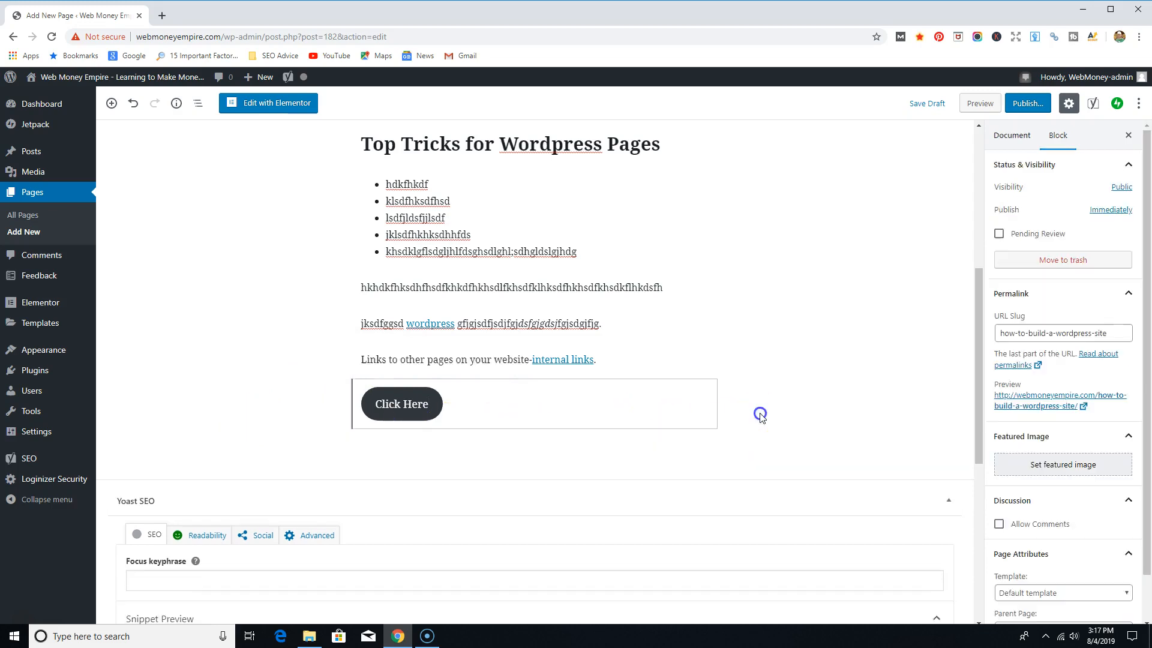
- Remove the "Click Here" button block from the page
{"action": "left_click", "coordinate": [454, 405]}
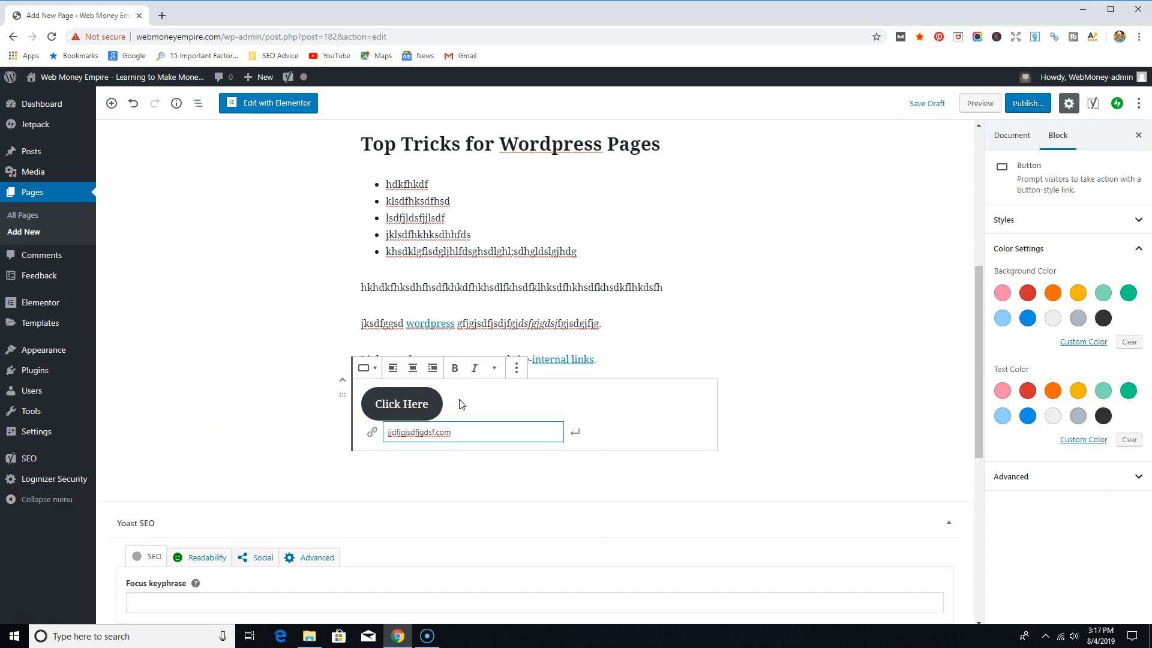
{"action": "left_click", "coordinate": [517, 368]}
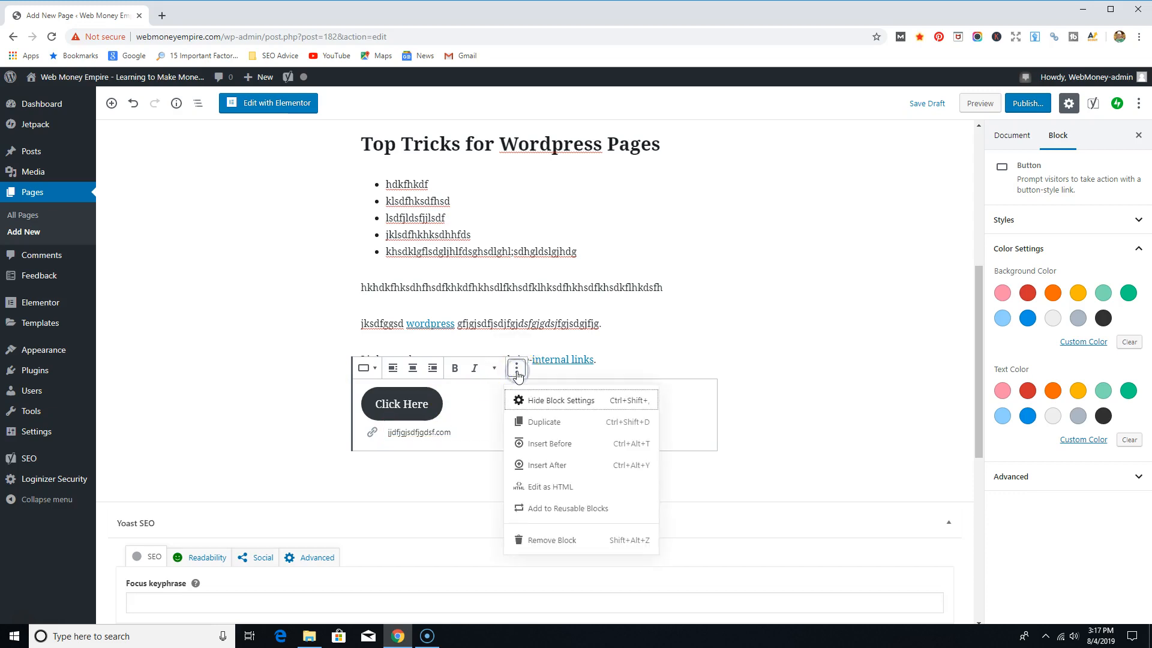
{"action": "left_click", "coordinate": [546, 540]}
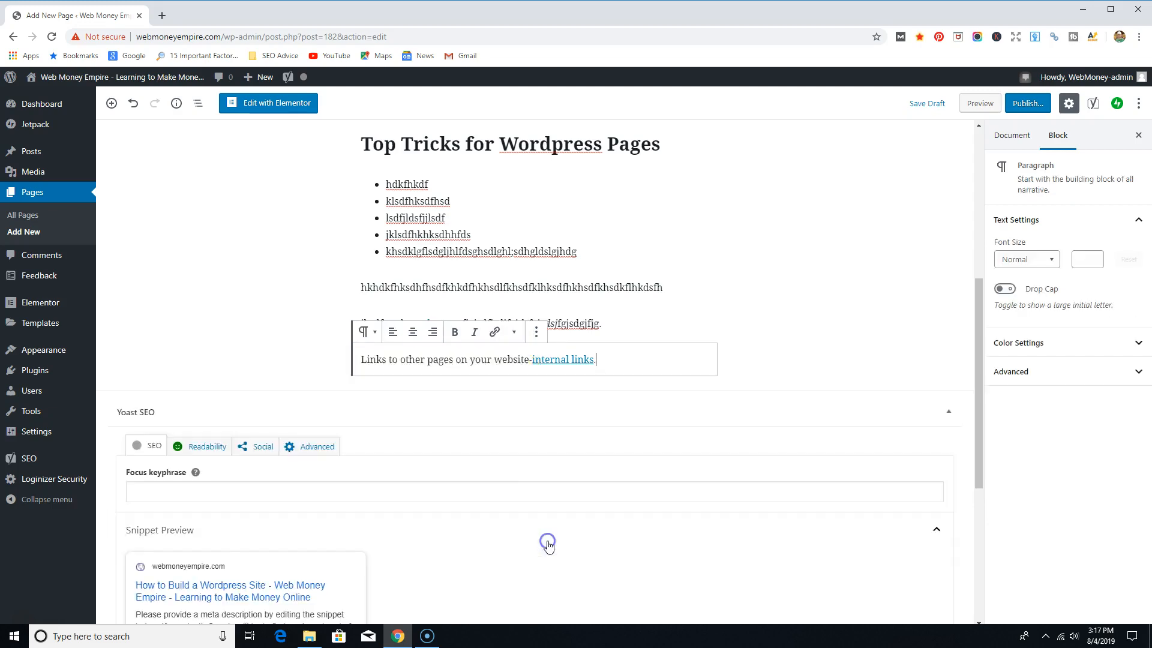
- Try centre and right alignment on the paragraph directly below the bulleted list and finish with left alignment
{"action": "left_click", "coordinate": [625, 353]}
{"action": "left_click", "coordinate": [666, 286]}
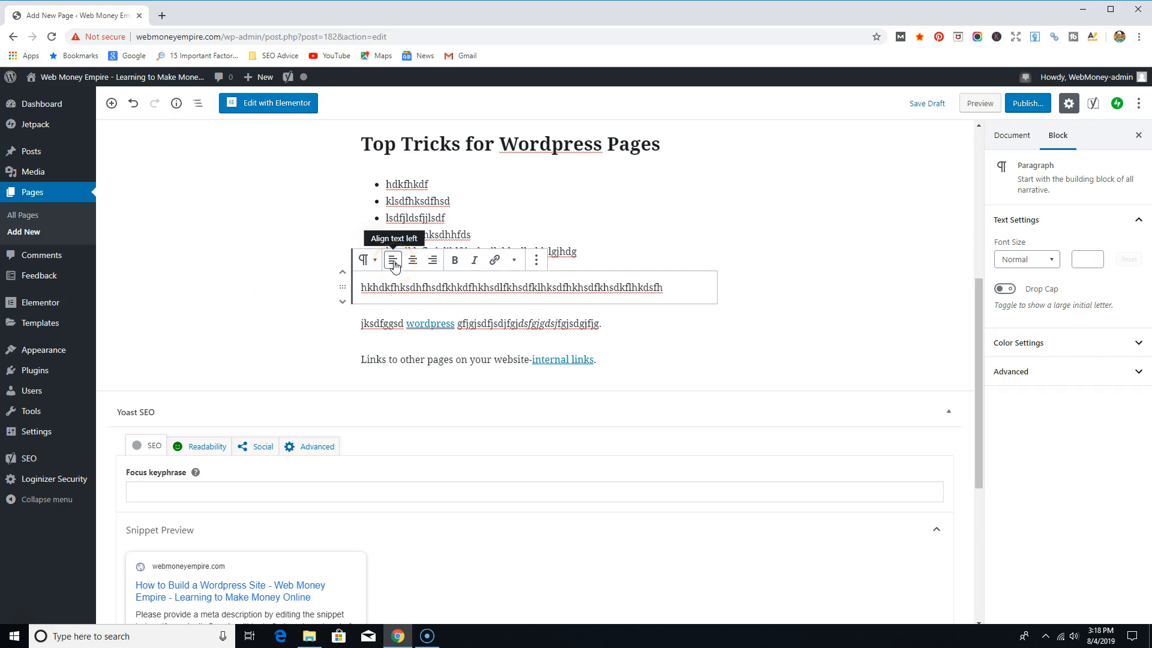
{"action": "left_click", "coordinate": [414, 260]}
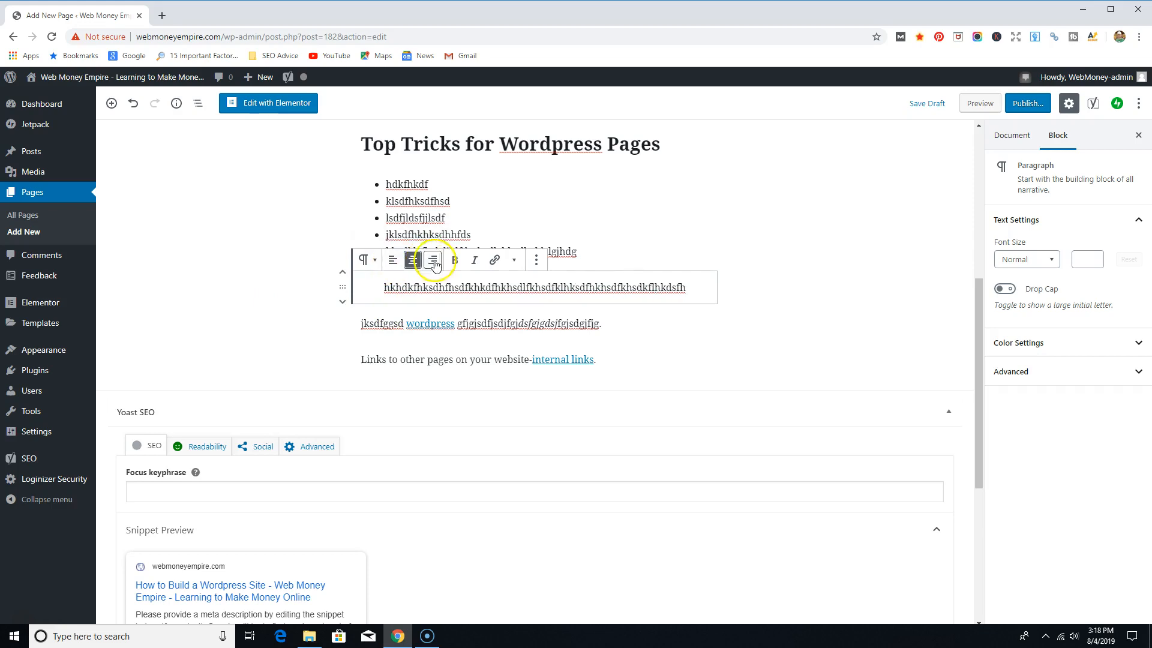
{"action": "left_click", "coordinate": [434, 262]}
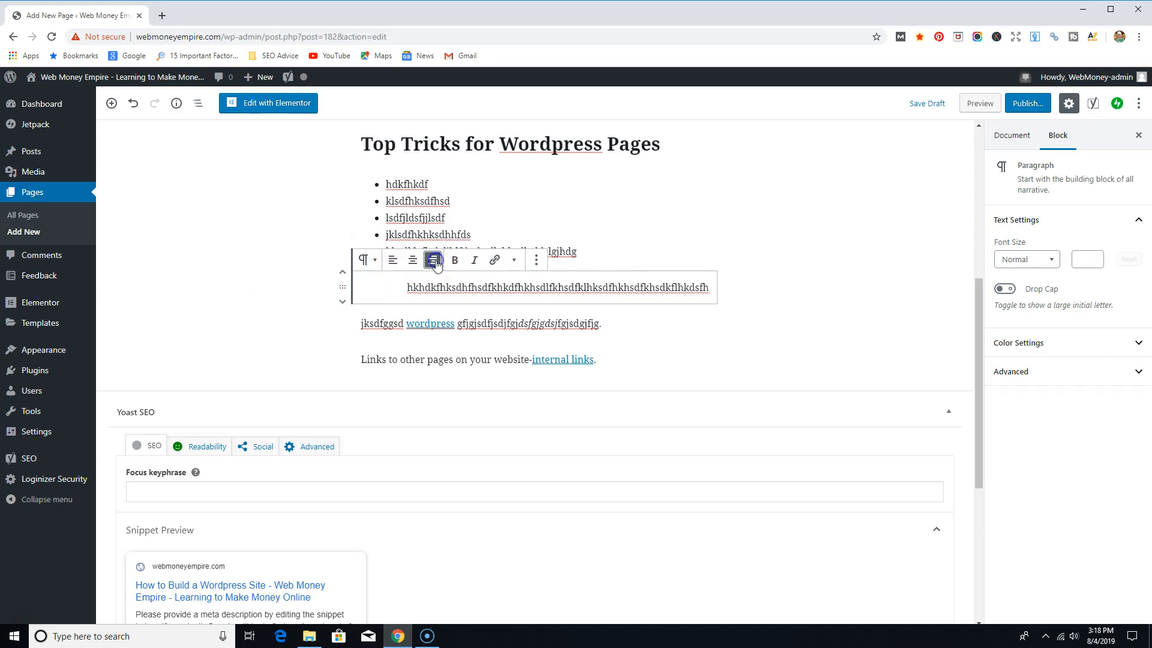
{"action": "left_click", "coordinate": [393, 261]}
- Add a paragraph with Drop Cap enabled below the internal links paragraph, reading "Best Wordpress Plugins"
{"action": "scroll", "coordinate": [240, 299], "scroll_direction": "up", "scroll_amount": 2}
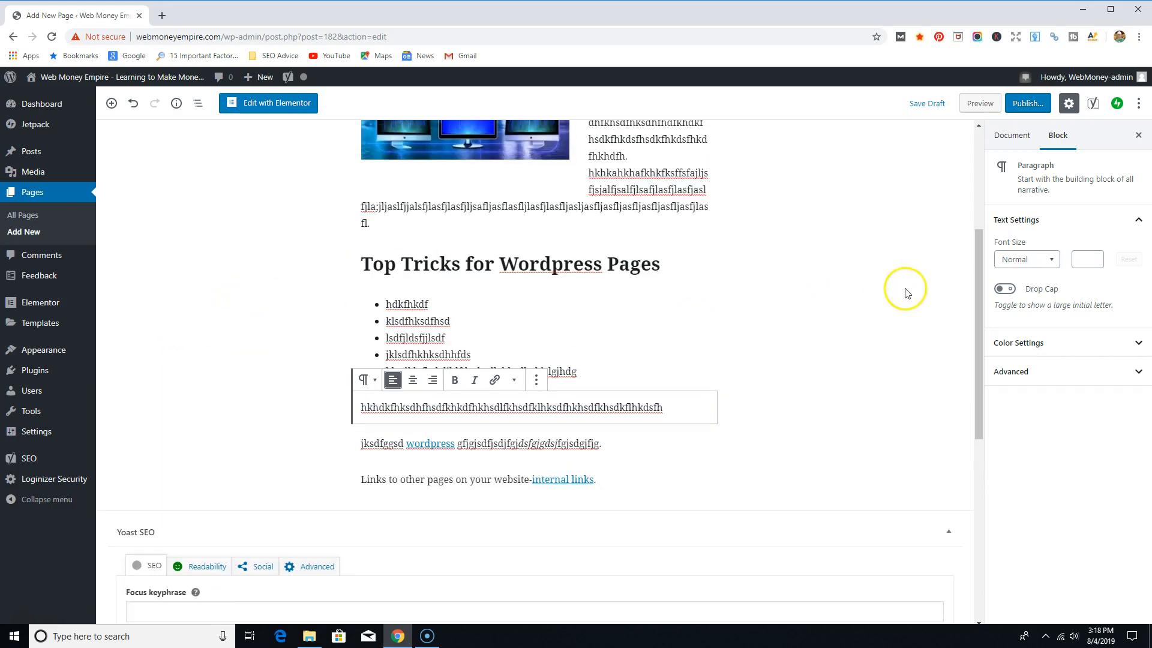
{"action": "left_click", "coordinate": [609, 479]}
{"action": "key", "text": "Return"}
{"action": "left_click", "coordinate": [609, 472]}
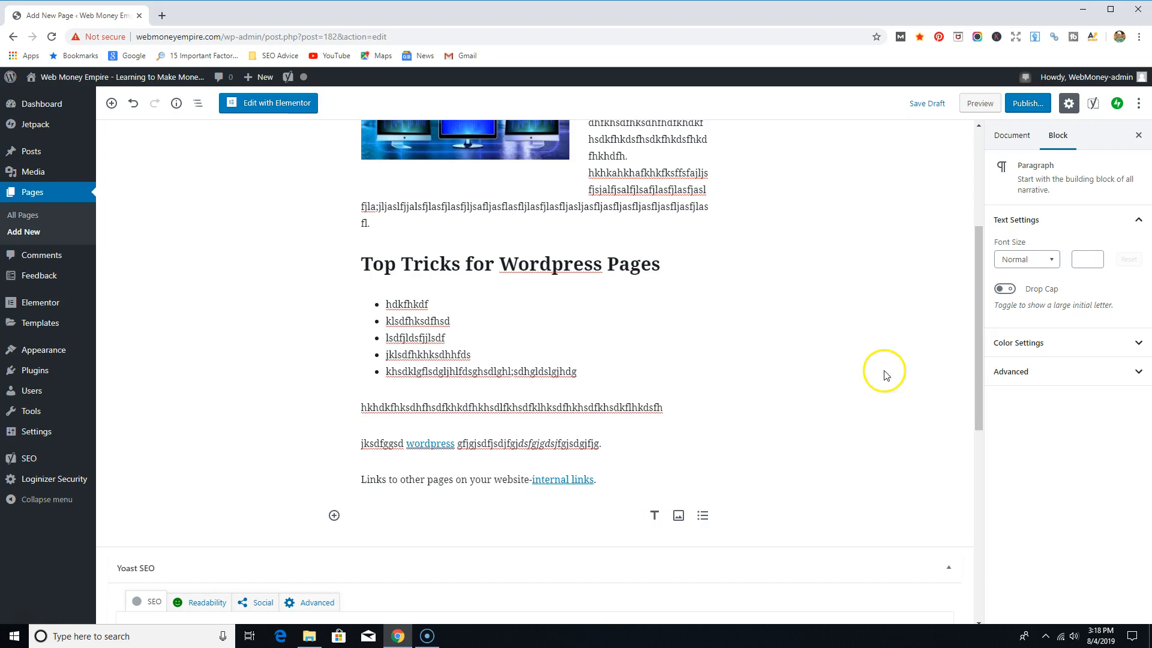
{"action": "left_click", "coordinate": [1006, 289]}
{"action": "left_click", "coordinate": [371, 521]}
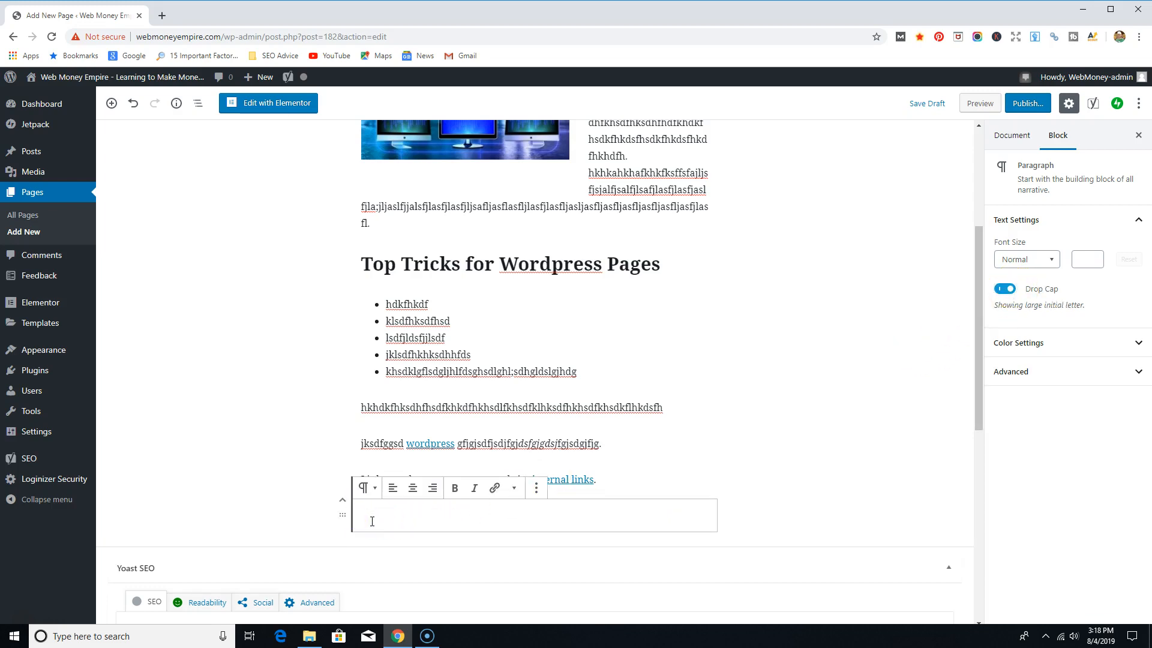
{"action": "type", "text": "Best Wordpress Plugins"}
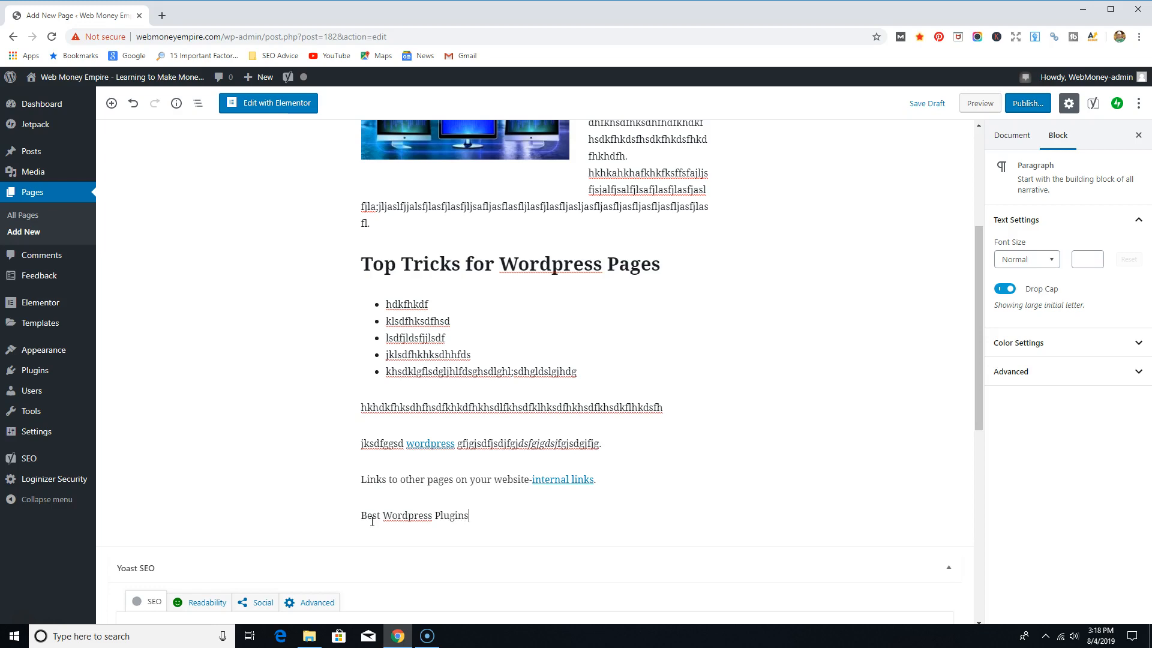
{"action": "left_click", "coordinate": [372, 521]}
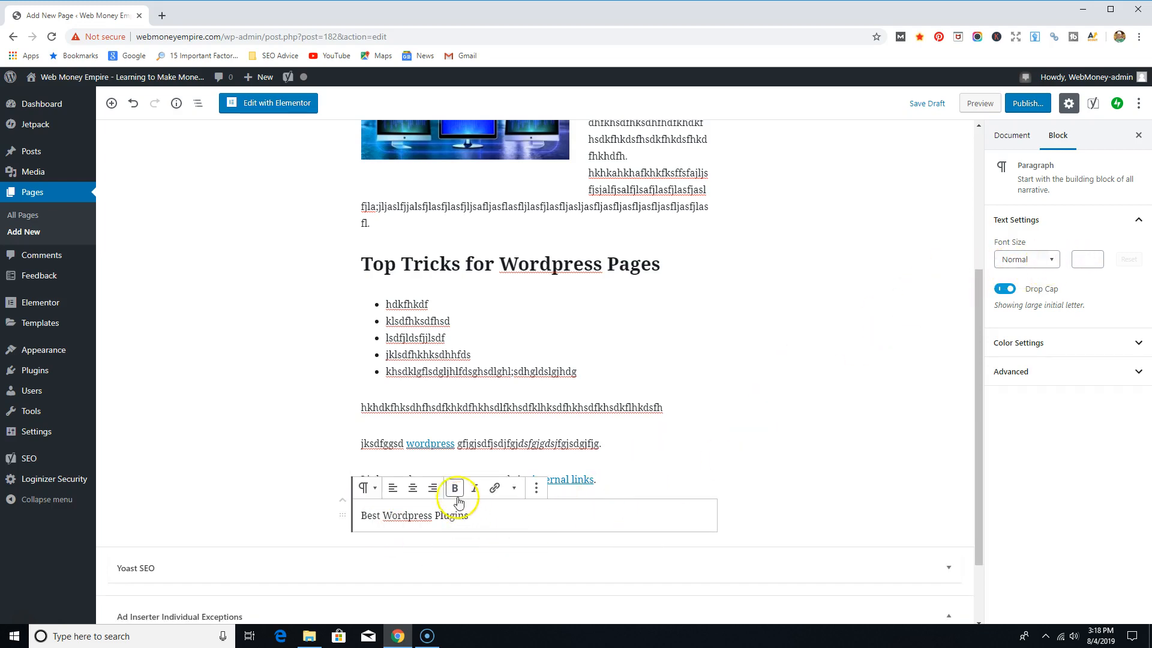
{"action": "left_click", "coordinate": [234, 509]}
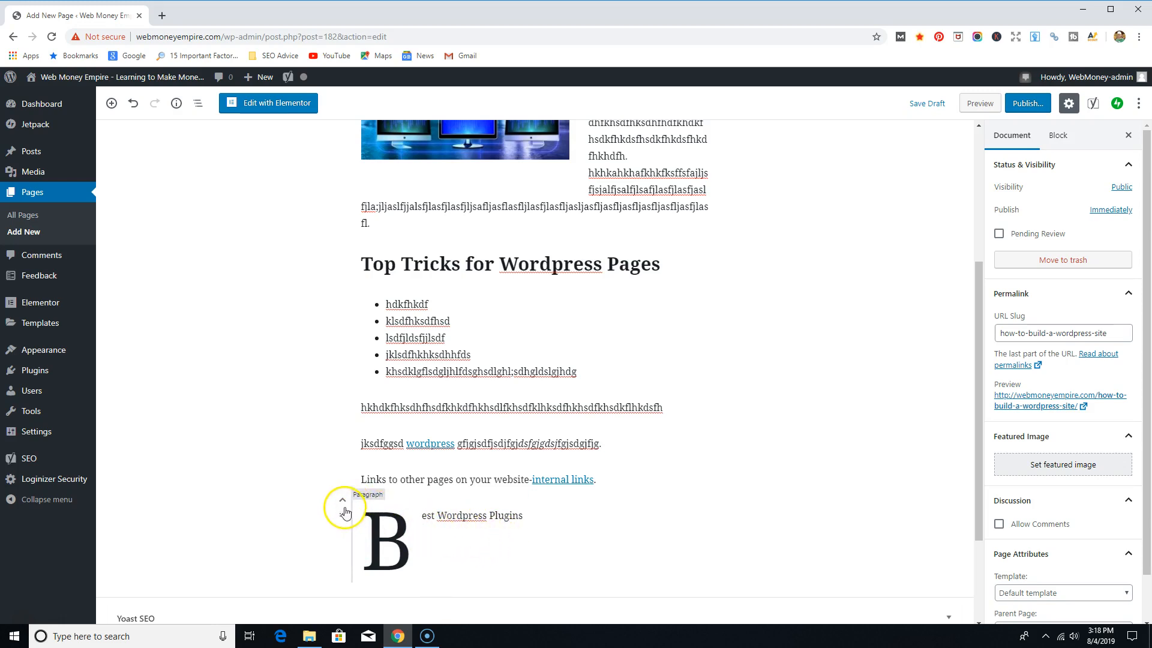
- Remove the drop-cap "Best Wordpress Plugins" paragraph block
{"action": "left_click", "coordinate": [561, 526]}
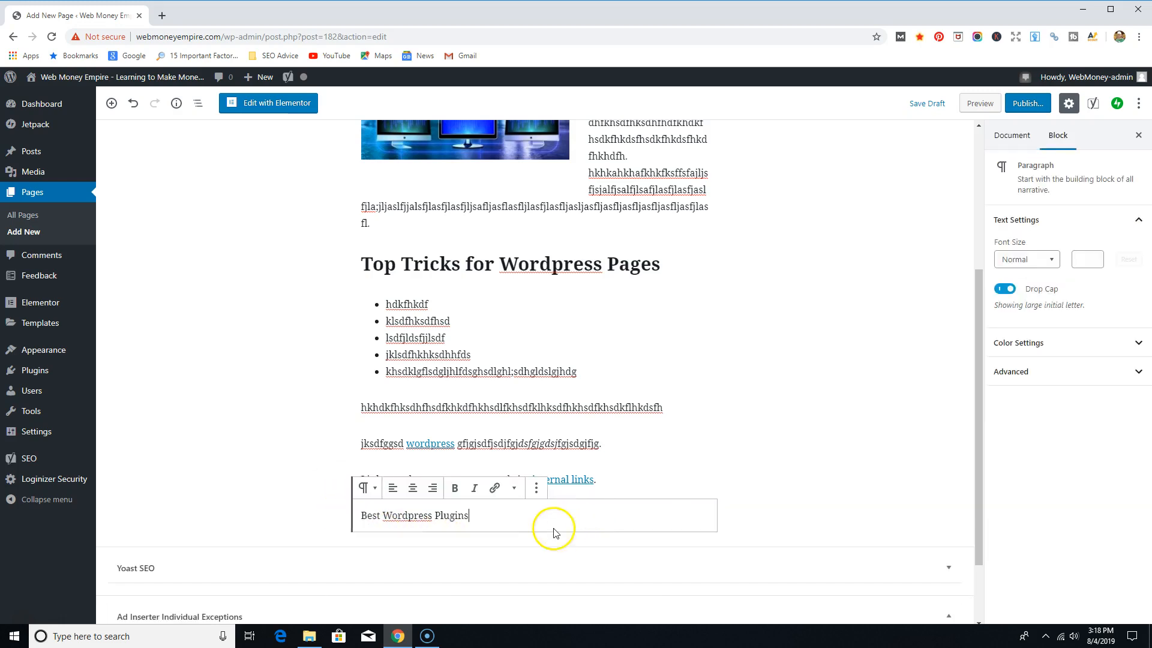
{"action": "left_click", "coordinate": [536, 489]}
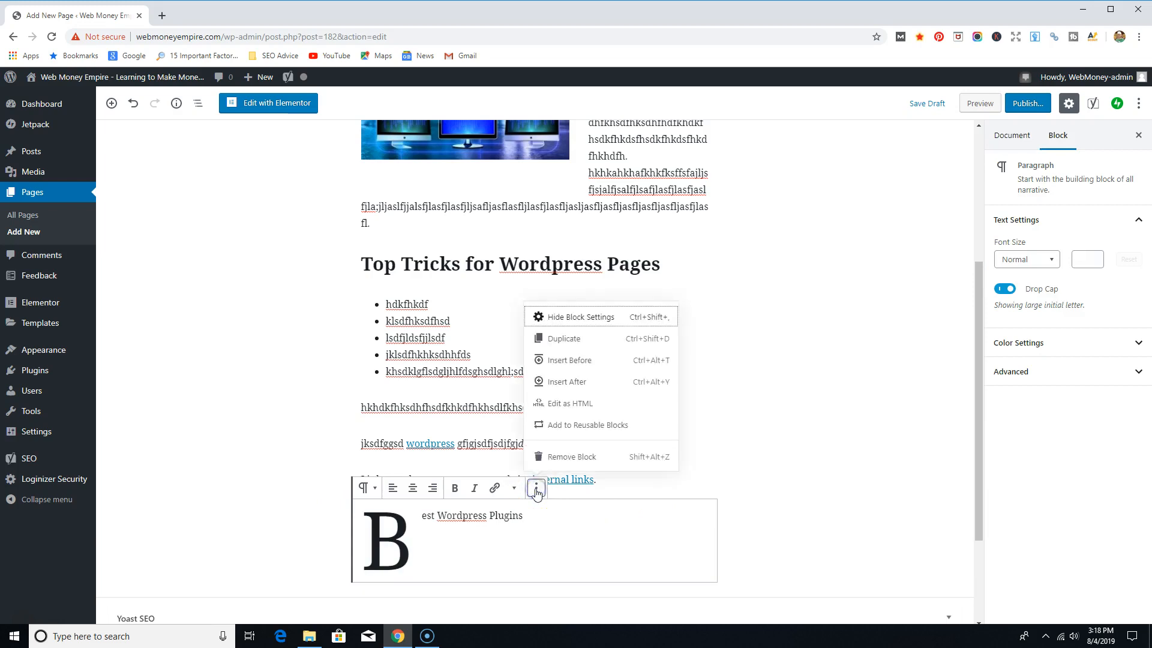
{"action": "left_click", "coordinate": [570, 457]}
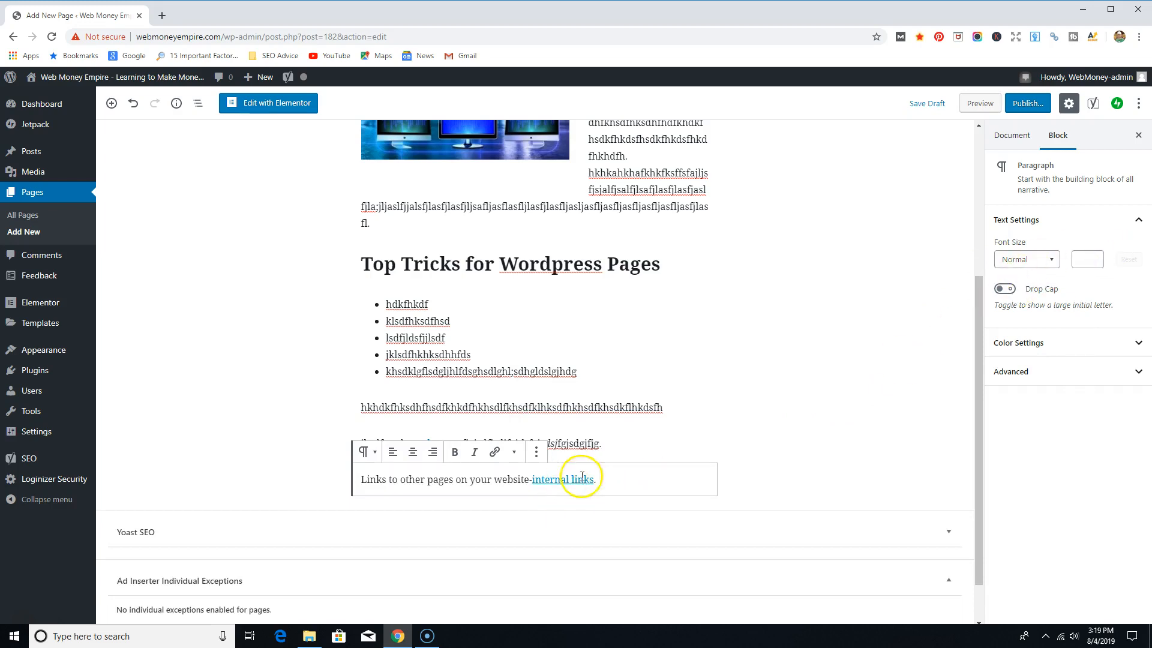
- Try the Medium font size on the internal links paragraph, return it to Normal and deselect the block
{"action": "left_click_drag", "start_coordinate": [582, 480], "coordinate": [516, 481]}
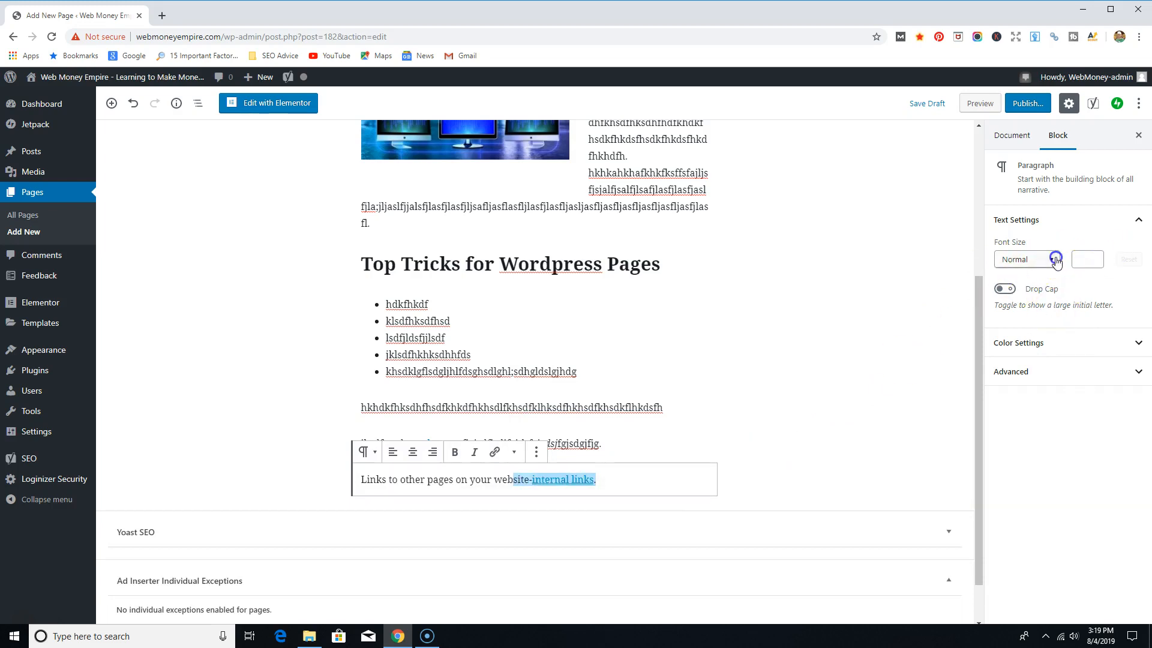
{"action": "left_click", "coordinate": [1055, 259]}
{"action": "left_click", "coordinate": [999, 336]}
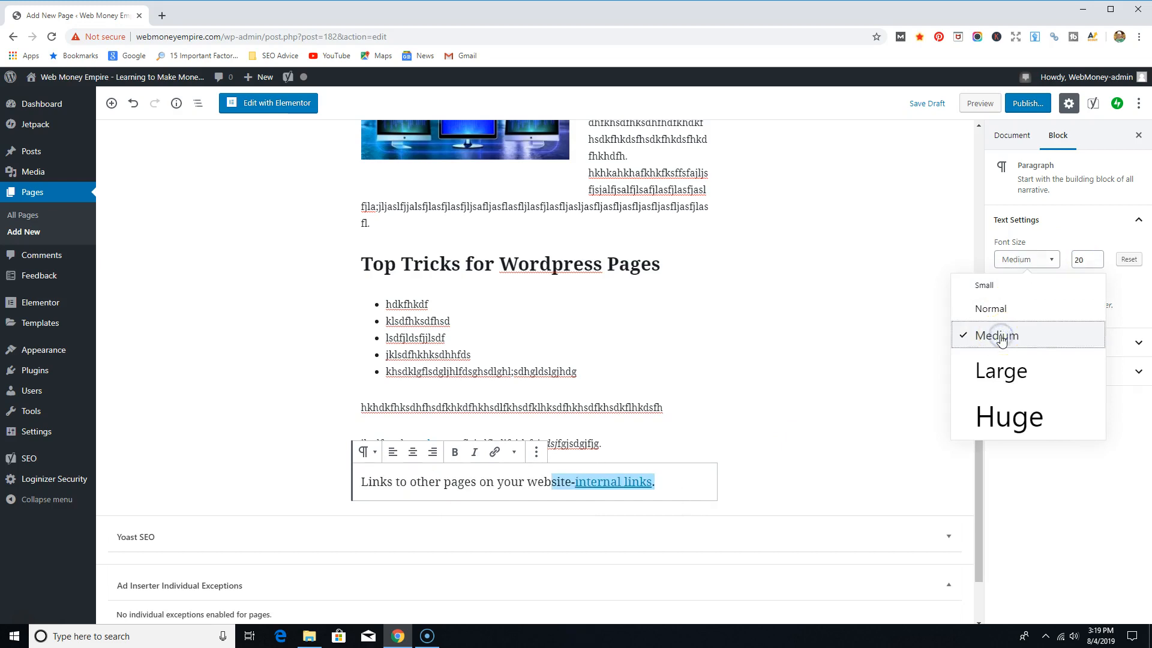
{"action": "left_click", "coordinate": [1004, 309]}
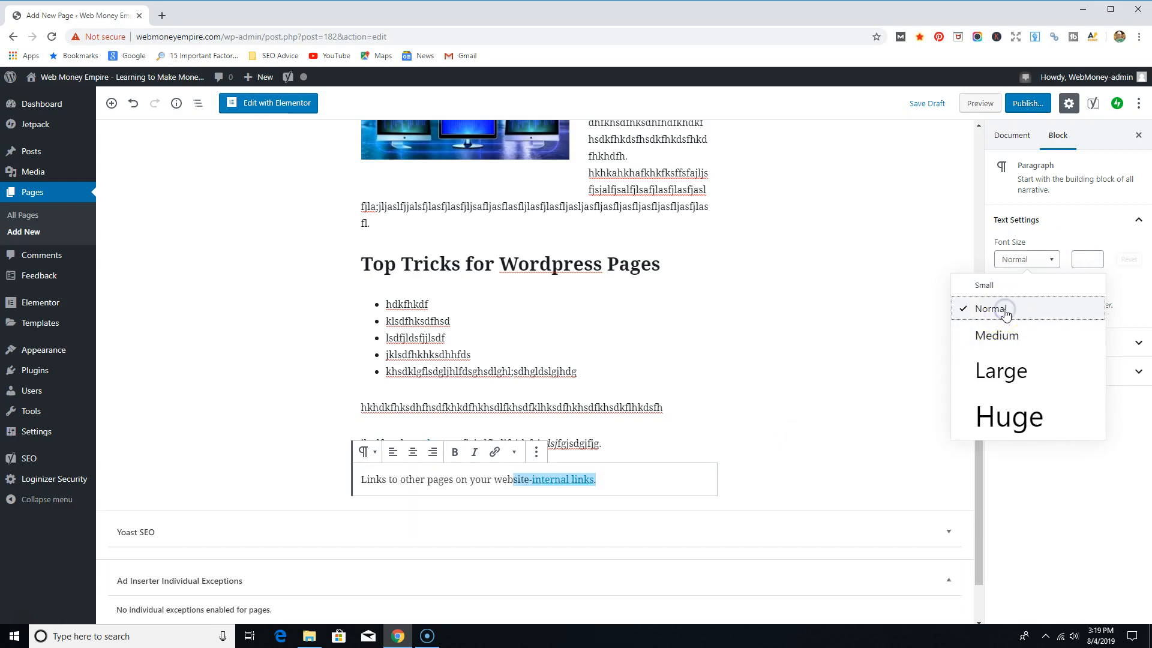
{"action": "left_click", "coordinate": [892, 293]}
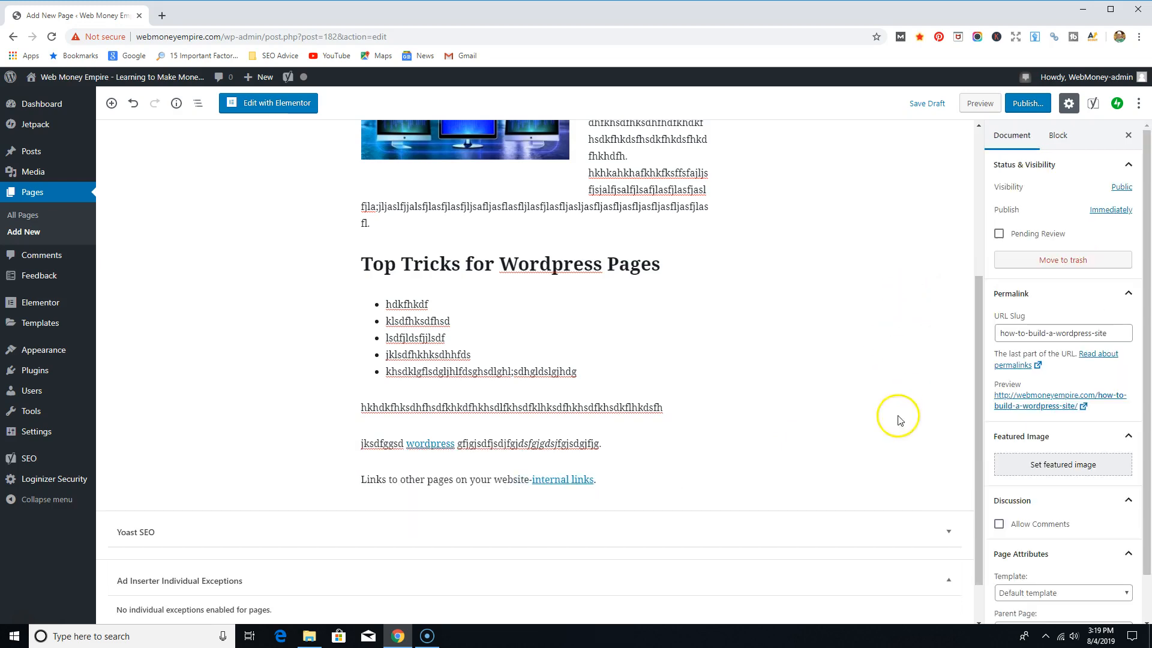
{"action": "right_click", "coordinate": [645, 480]}
{"action": "left_click", "coordinate": [812, 360]}
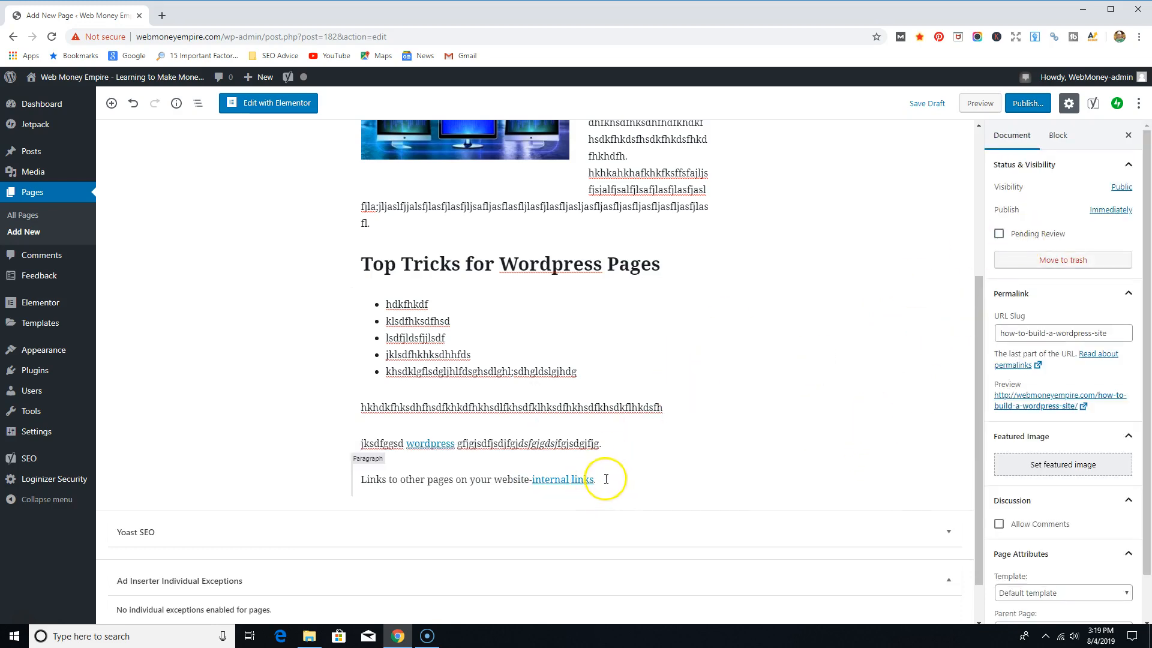
- Examine the color settings and the advanced Additional CSS Class option of the internal links paragraph
{"action": "left_click", "coordinate": [599, 480]}
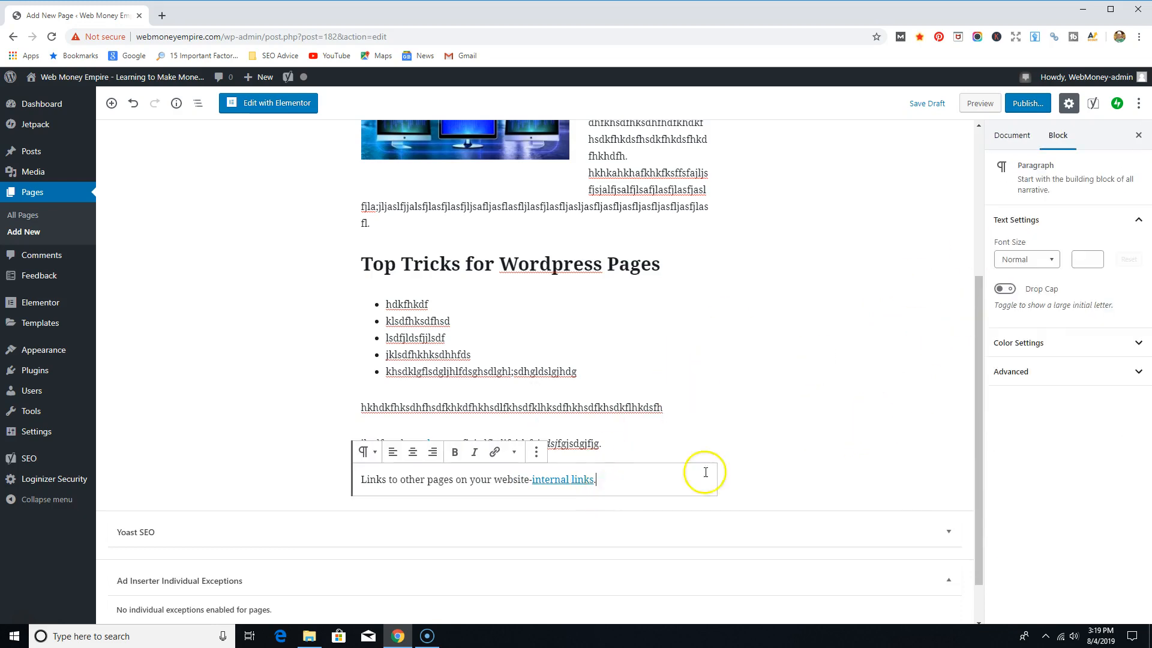
{"action": "left_click", "coordinate": [1131, 345]}
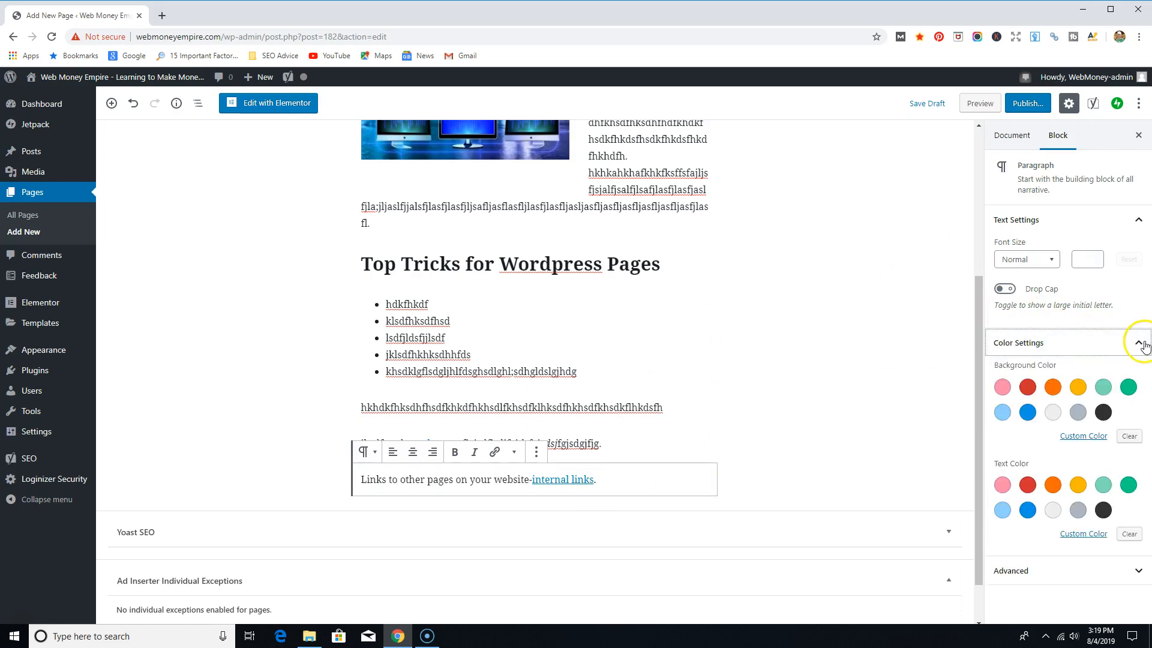
{"action": "left_click", "coordinate": [1143, 344]}
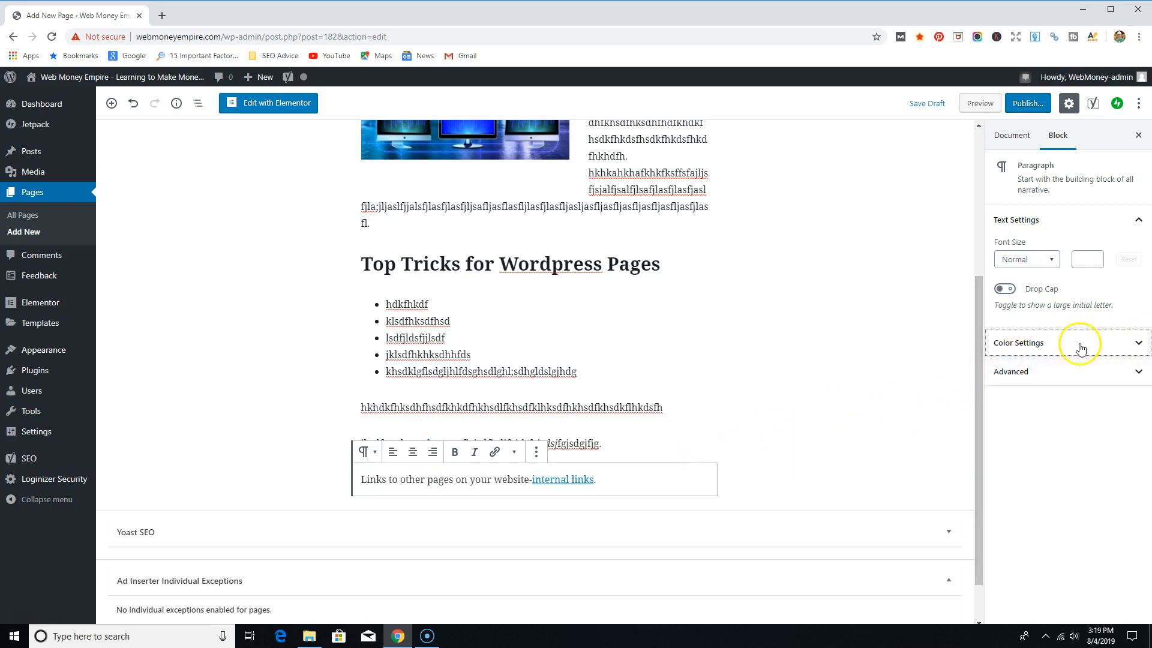
{"action": "left_click", "coordinate": [1140, 371]}
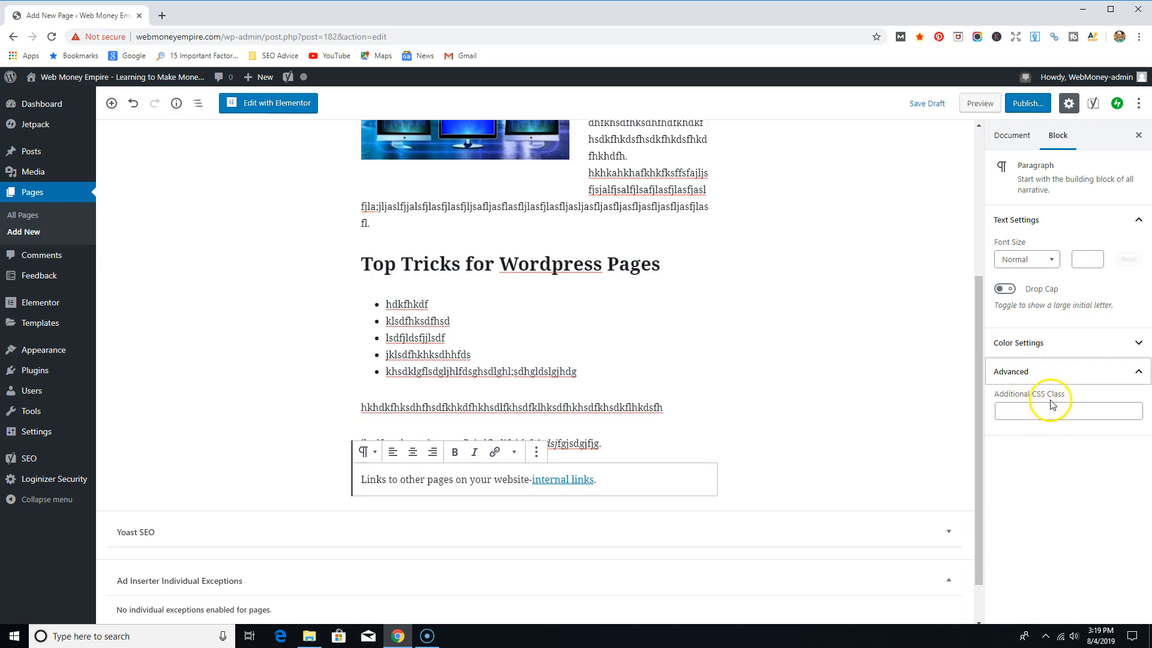
- Deselect the internal links paragraph and compare the page's document settings with the opening paragraph's block settings
{"action": "left_click", "coordinate": [1138, 374]}
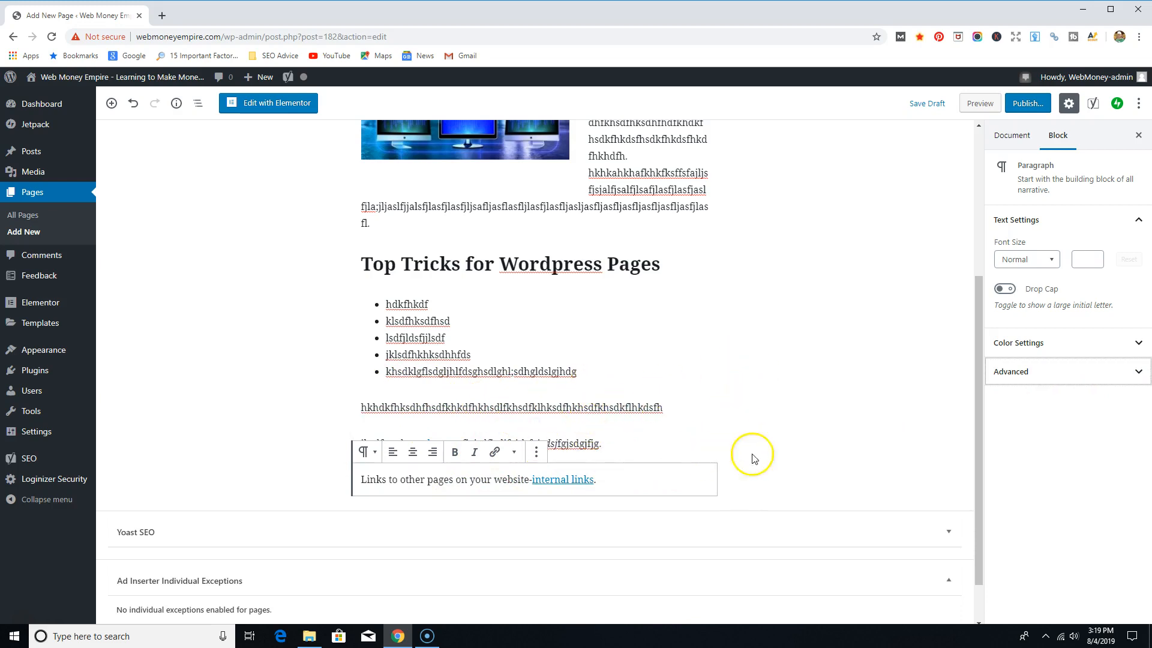
{"action": "left_click", "coordinate": [850, 437]}
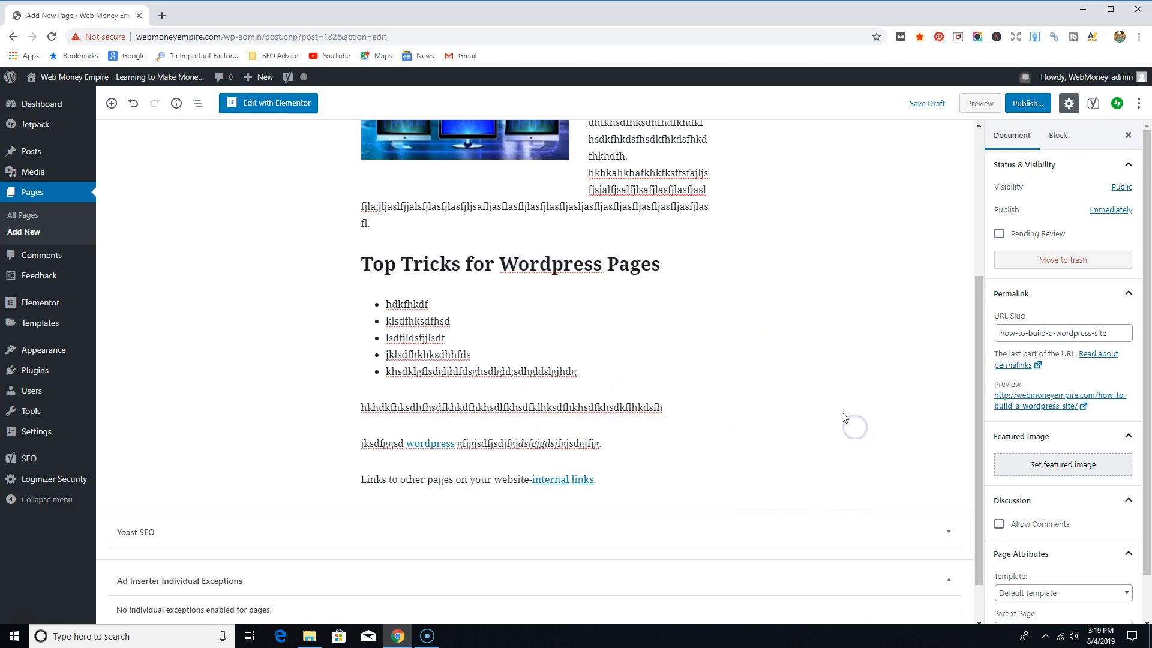
{"action": "scroll", "coordinate": [842, 417], "scroll_direction": "up", "scroll_amount": 4}
{"action": "left_click", "coordinate": [1063, 137]}
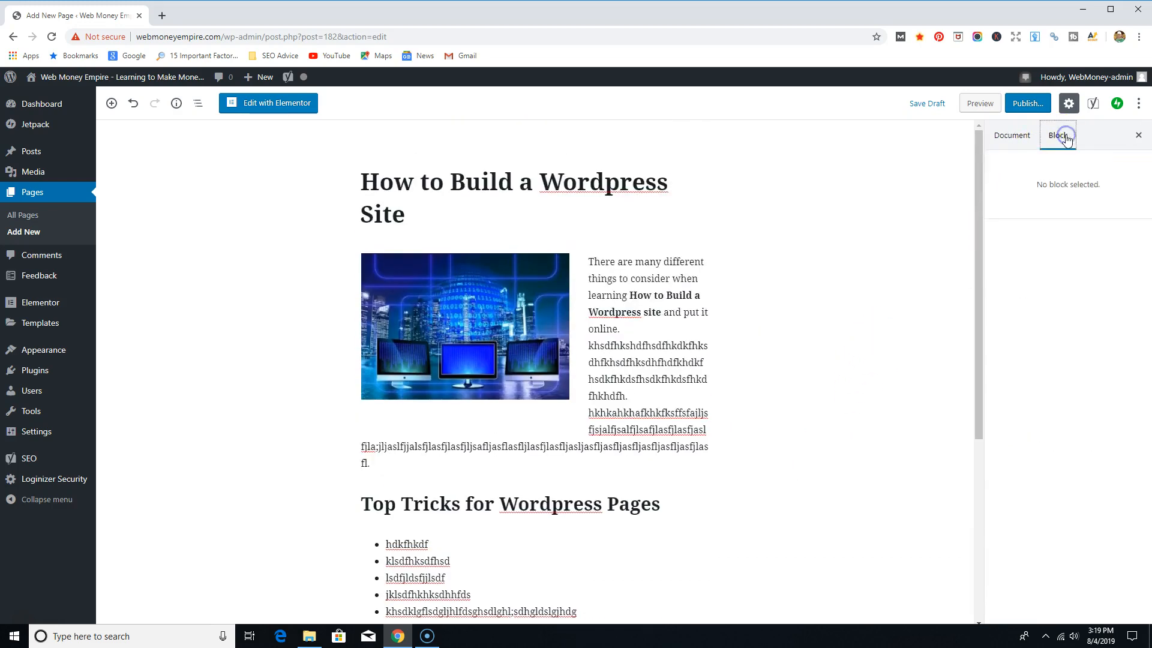
{"action": "left_click", "coordinate": [1025, 137]}
{"action": "left_click", "coordinate": [696, 281]}
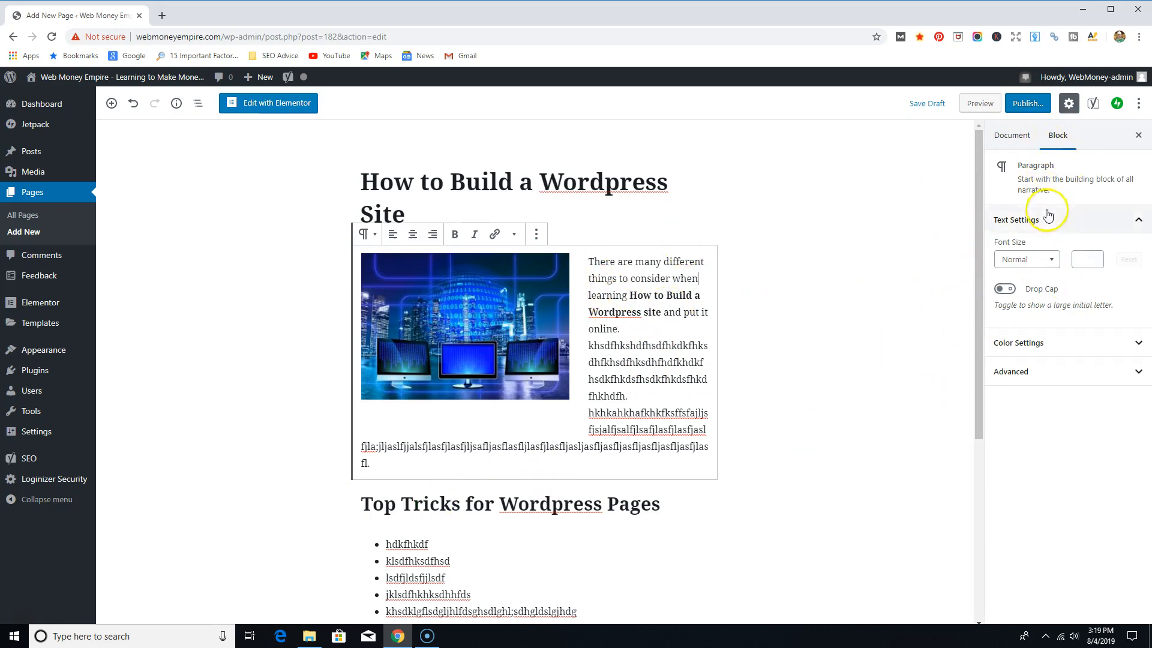
{"action": "left_click", "coordinate": [1018, 135]}
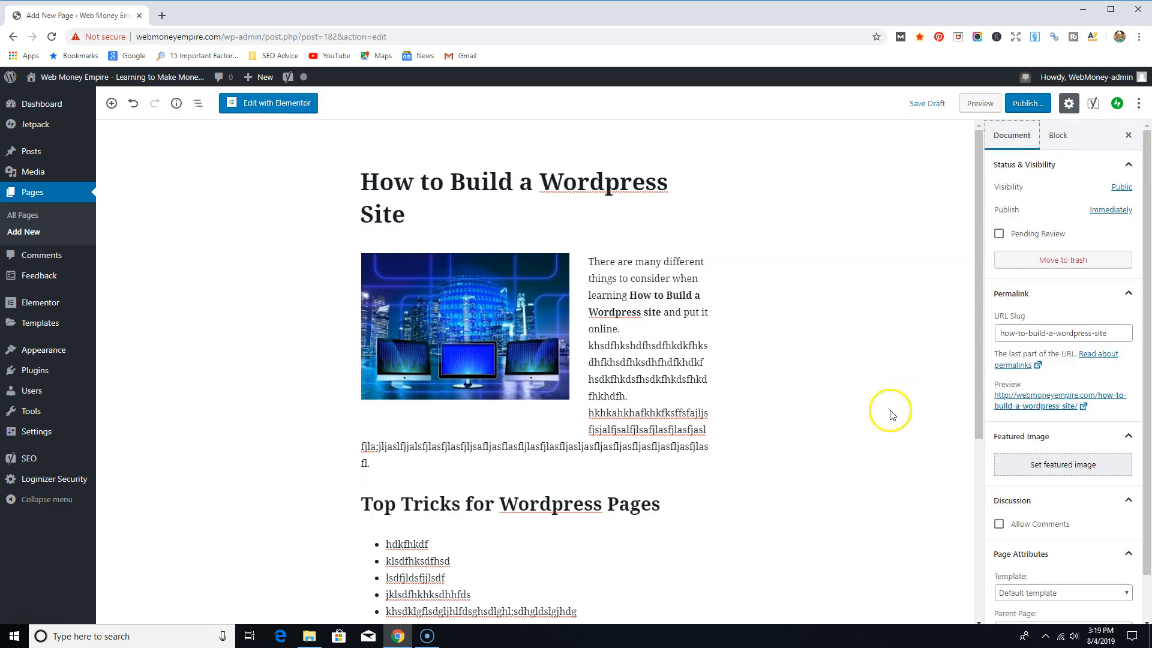
{"action": "left_click", "coordinate": [1020, 139]}
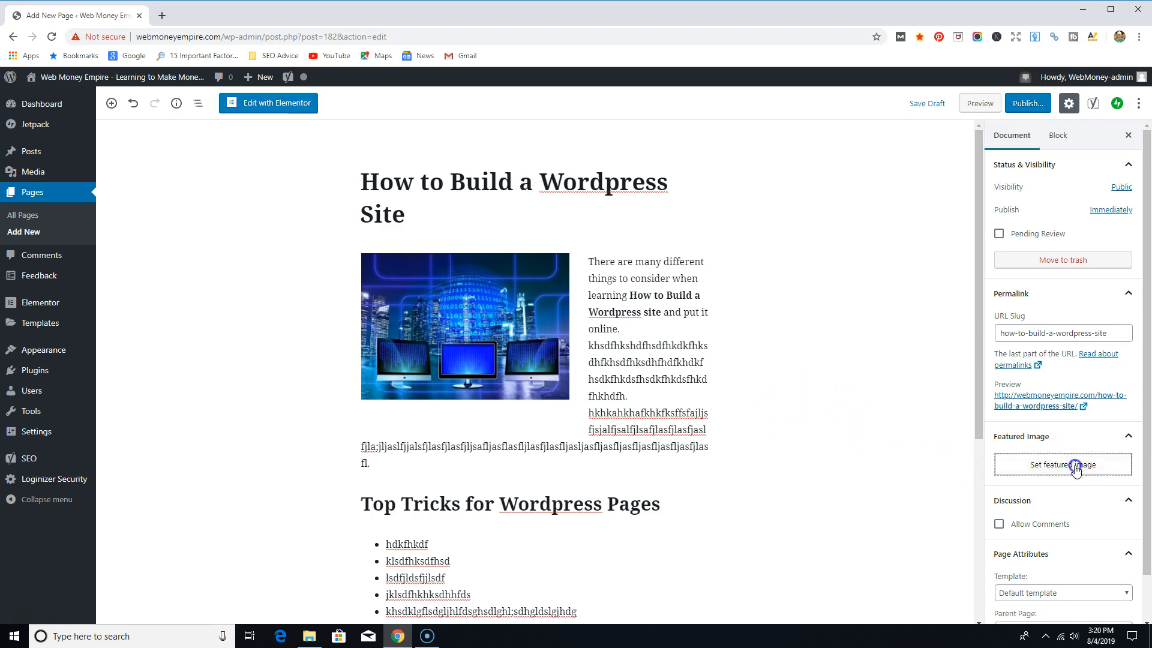
- Examine the media library for the featured image and the template choices in the page attributes
{"action": "left_click", "coordinate": [1076, 470]}
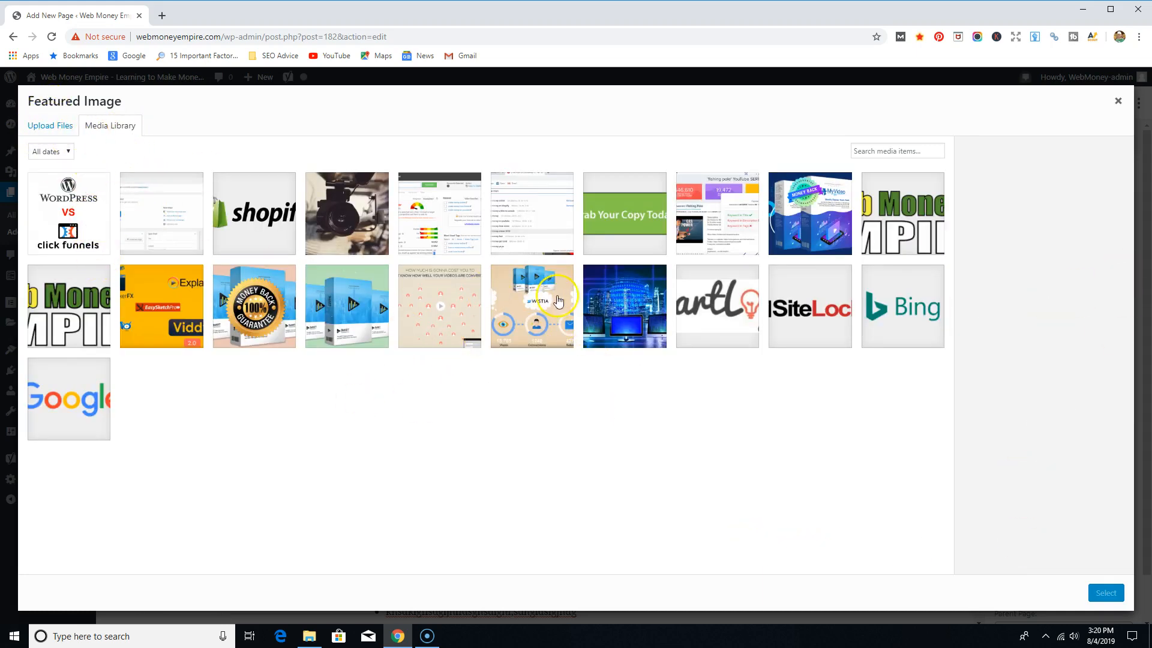
{"action": "left_click", "coordinate": [1117, 100]}
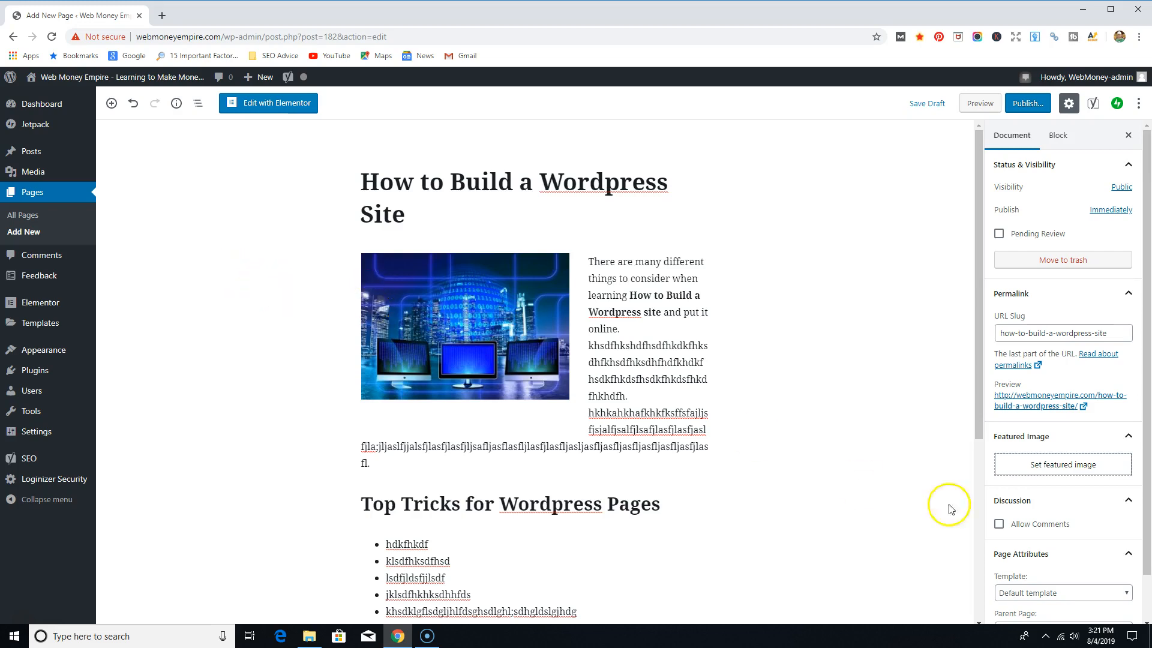
{"action": "scroll", "coordinate": [1100, 502], "scroll_direction": "down", "scroll_amount": 2}
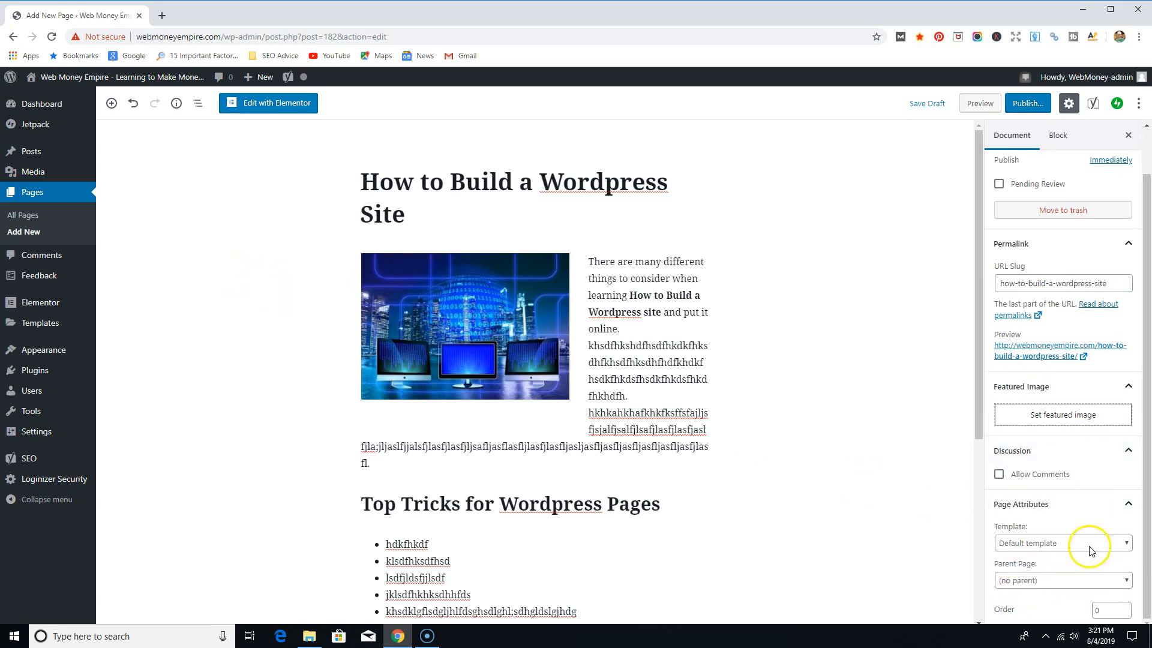
{"action": "left_click", "coordinate": [1126, 544]}
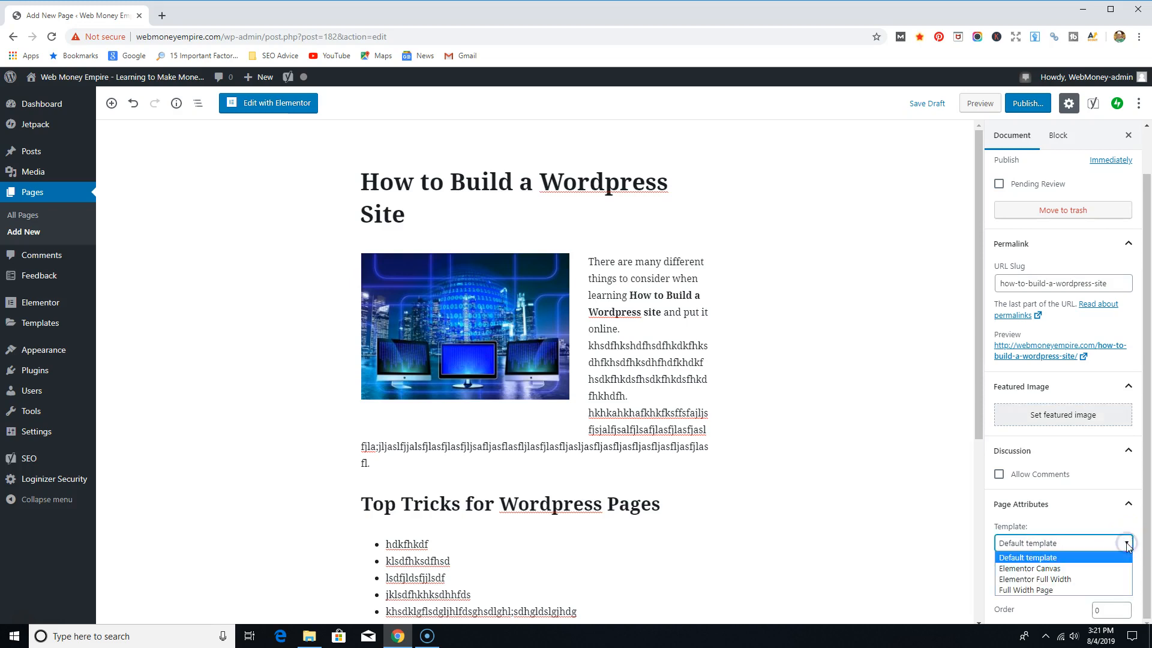
{"action": "left_click", "coordinate": [919, 492]}
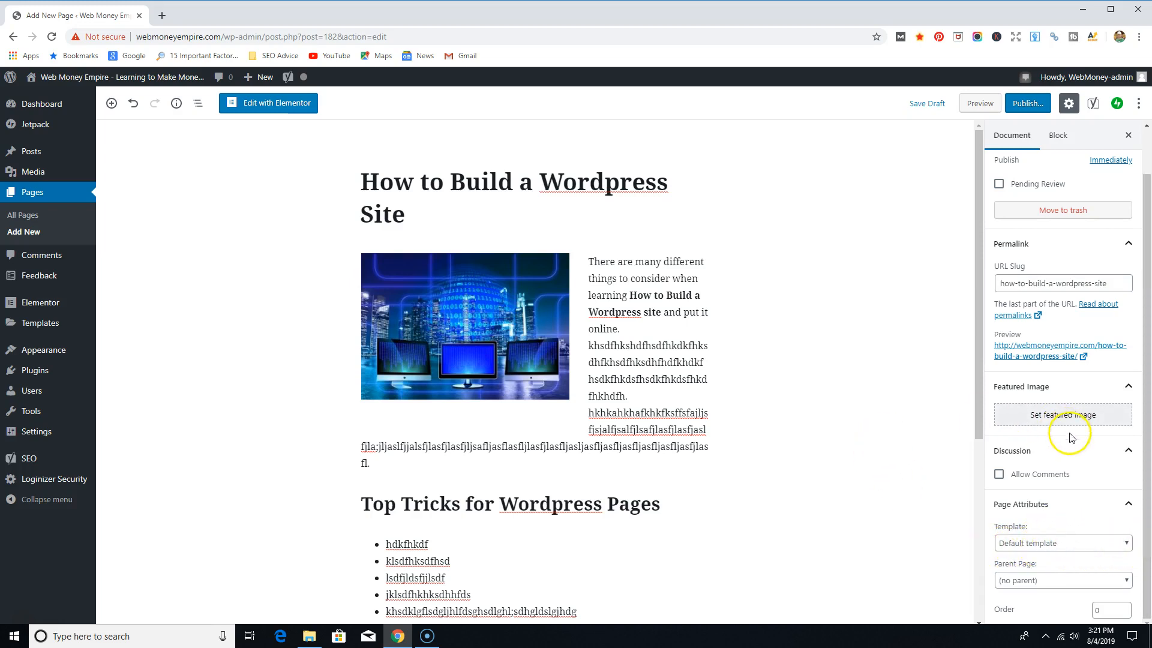
{"action": "scroll", "coordinate": [1008, 459], "scroll_direction": "up", "scroll_amount": 1}
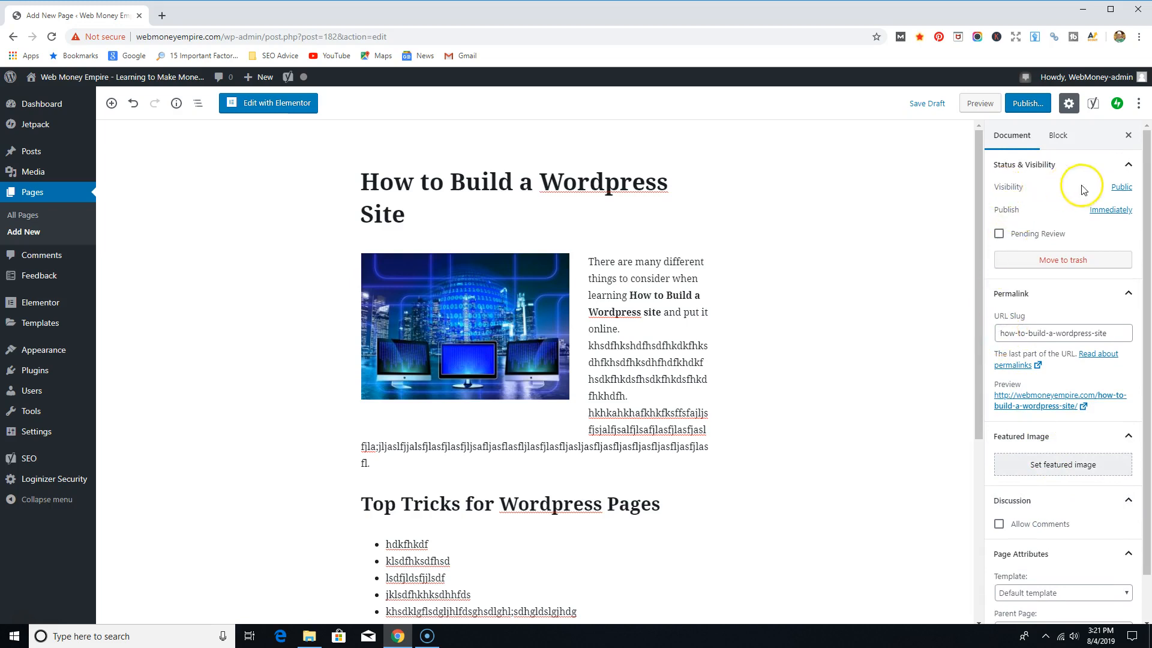
- Examine the publish date and AM/PM time options of the page and close the calendar
{"action": "left_click", "coordinate": [1116, 209]}
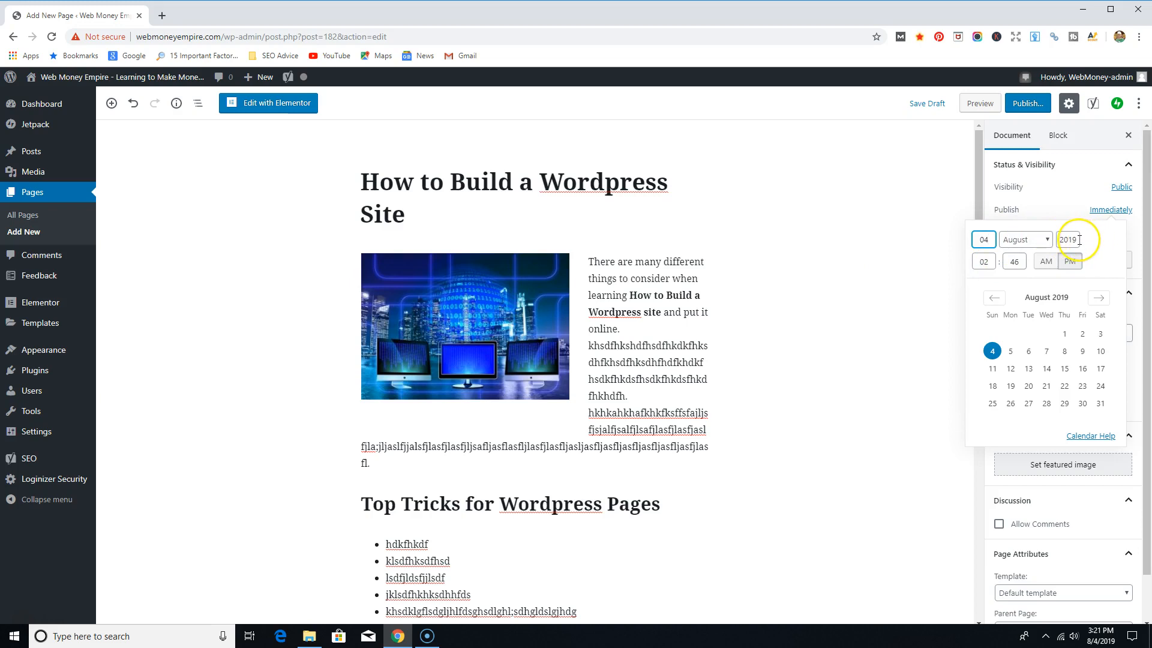
{"action": "left_click", "coordinate": [1044, 268]}
{"action": "left_click", "coordinate": [1070, 262]}
{"action": "left_click", "coordinate": [915, 221]}
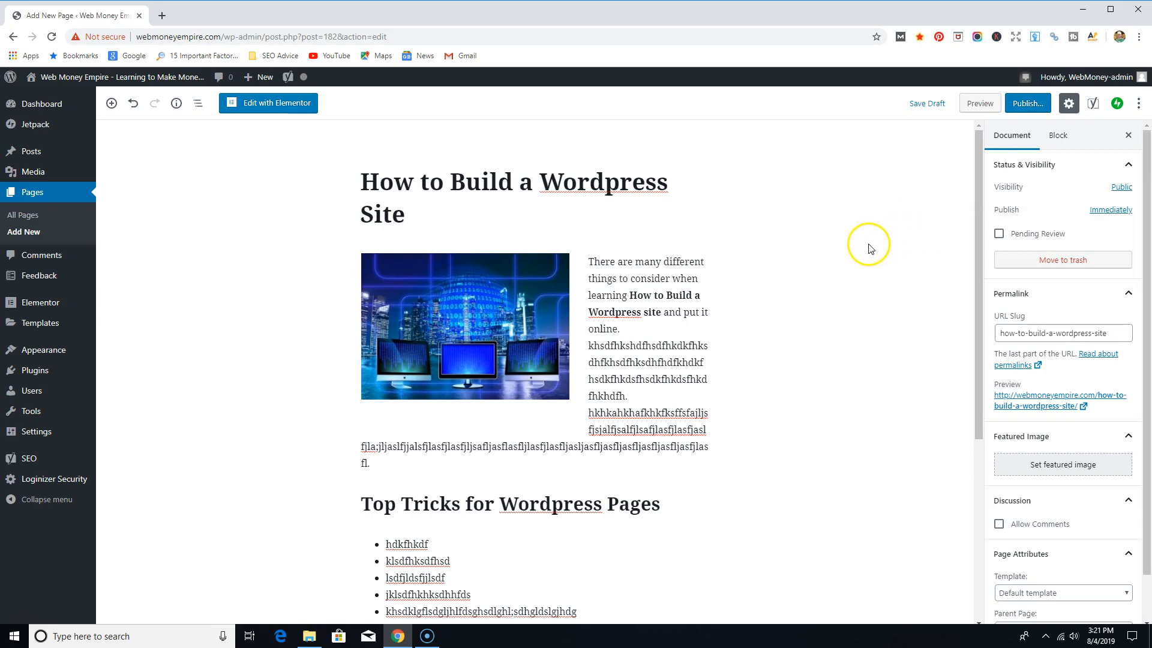
{"action": "left_click", "coordinate": [815, 265]}
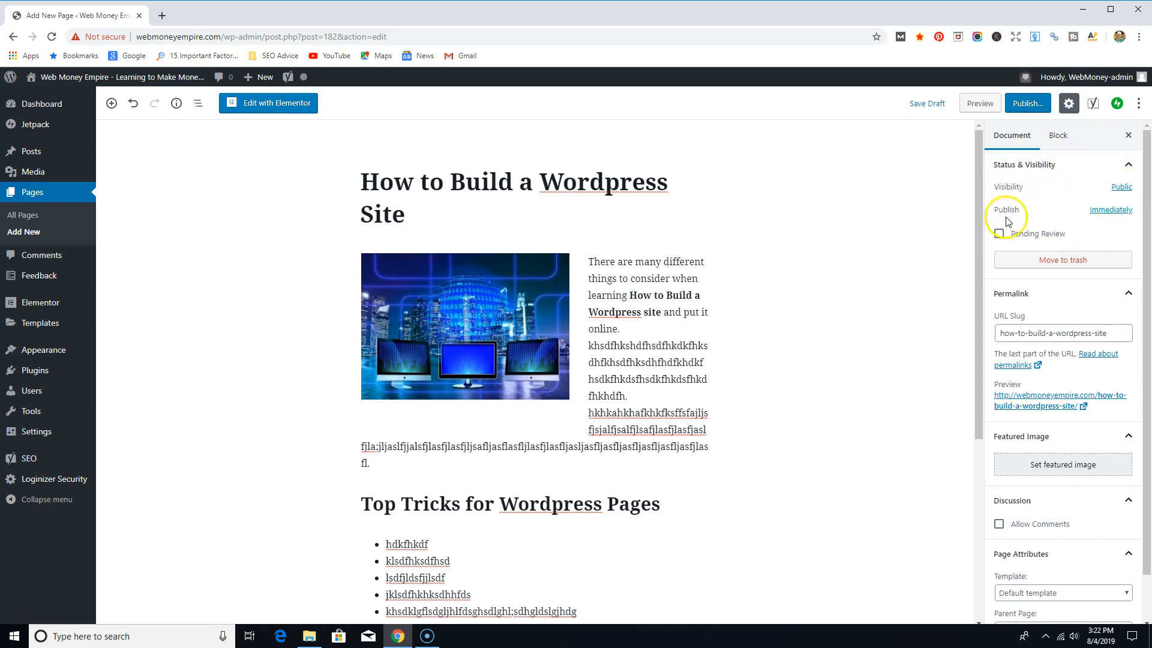
- Publish the page immediately with public visibility and review its live version from the title to the internal links
{"action": "left_click", "coordinate": [1027, 104]}
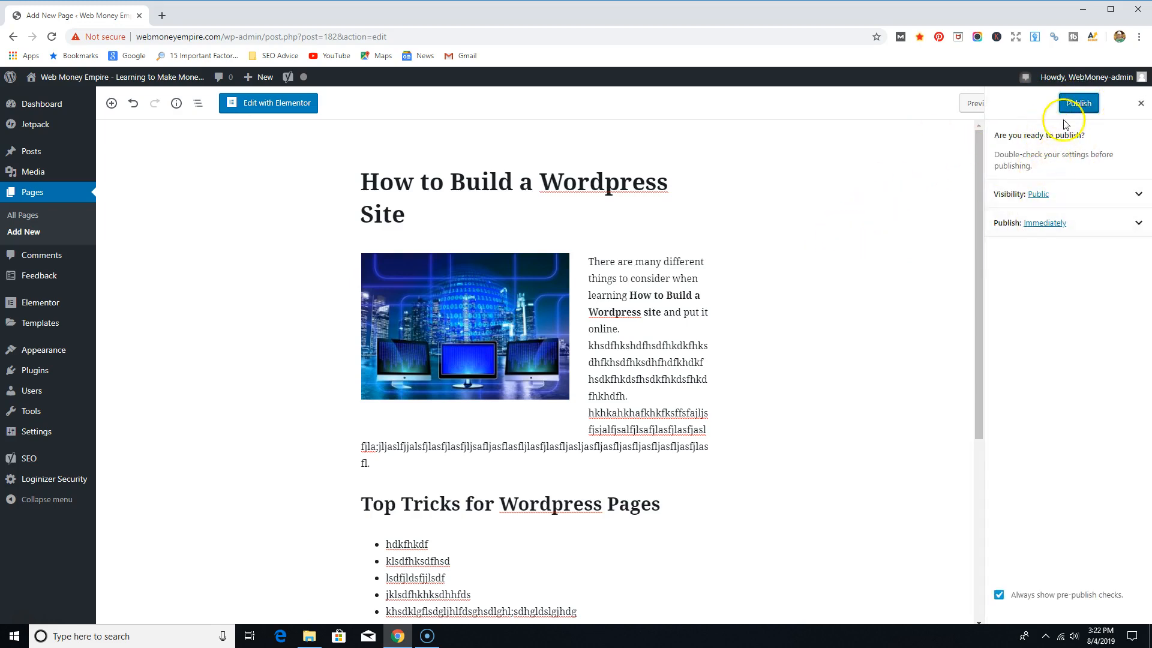
{"action": "left_click", "coordinate": [1074, 104]}
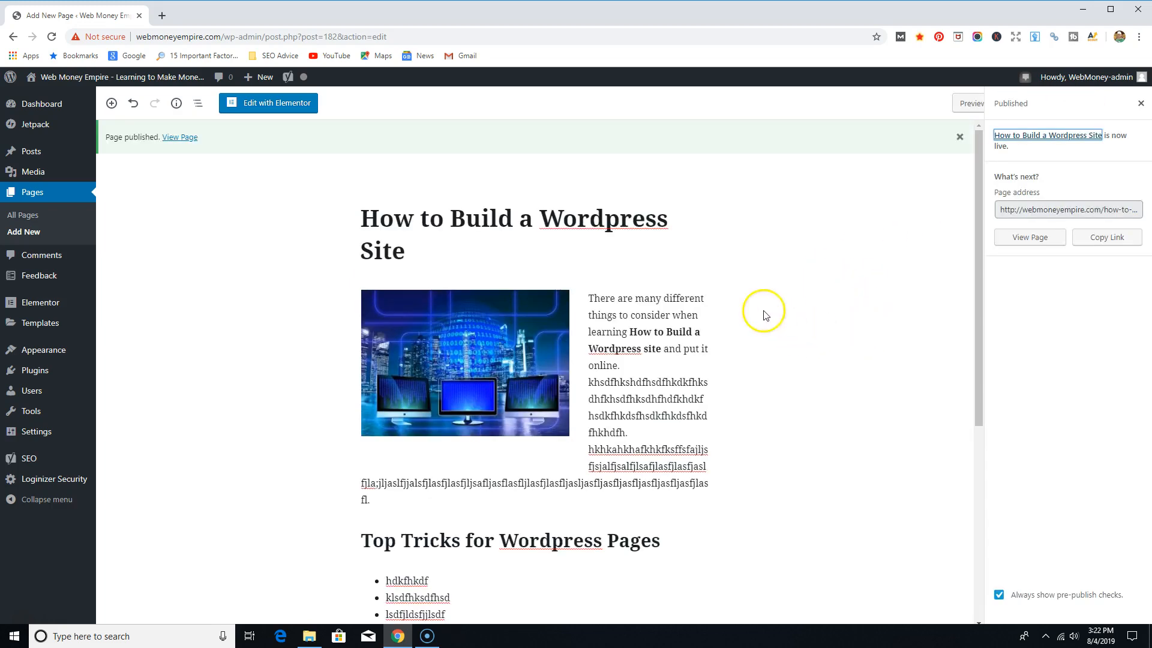
{"action": "left_click", "coordinate": [180, 138]}
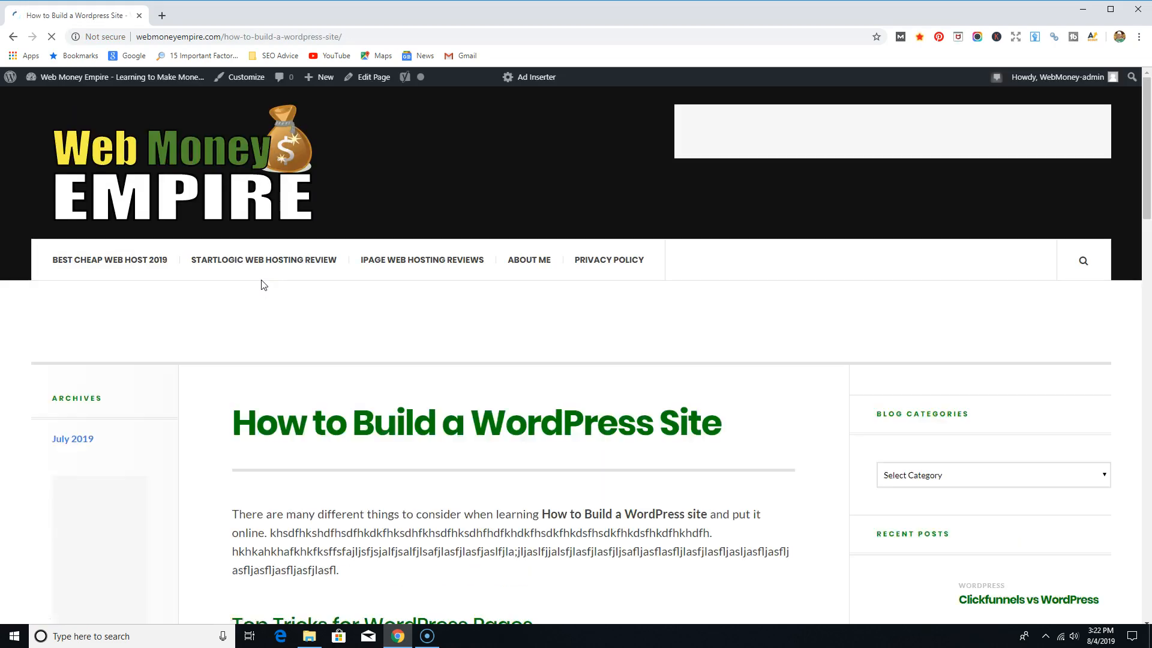
{"action": "scroll", "coordinate": [480, 402], "scroll_direction": "down", "scroll_amount": 3}
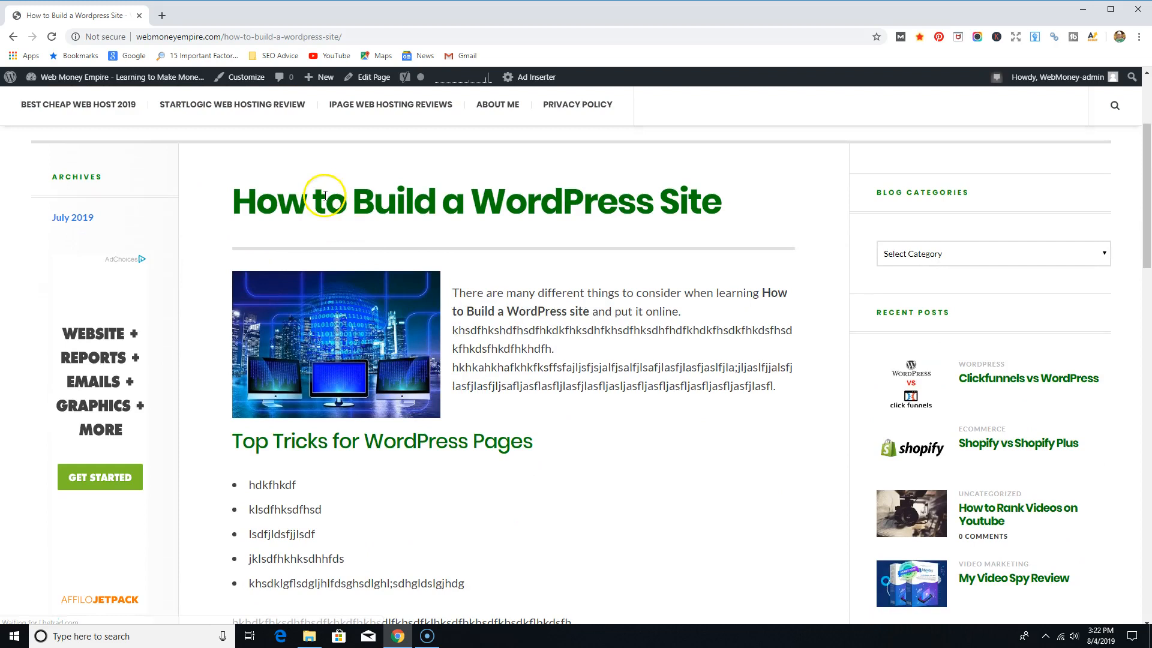
{"action": "scroll", "coordinate": [504, 429], "scroll_direction": "down", "scroll_amount": 4}
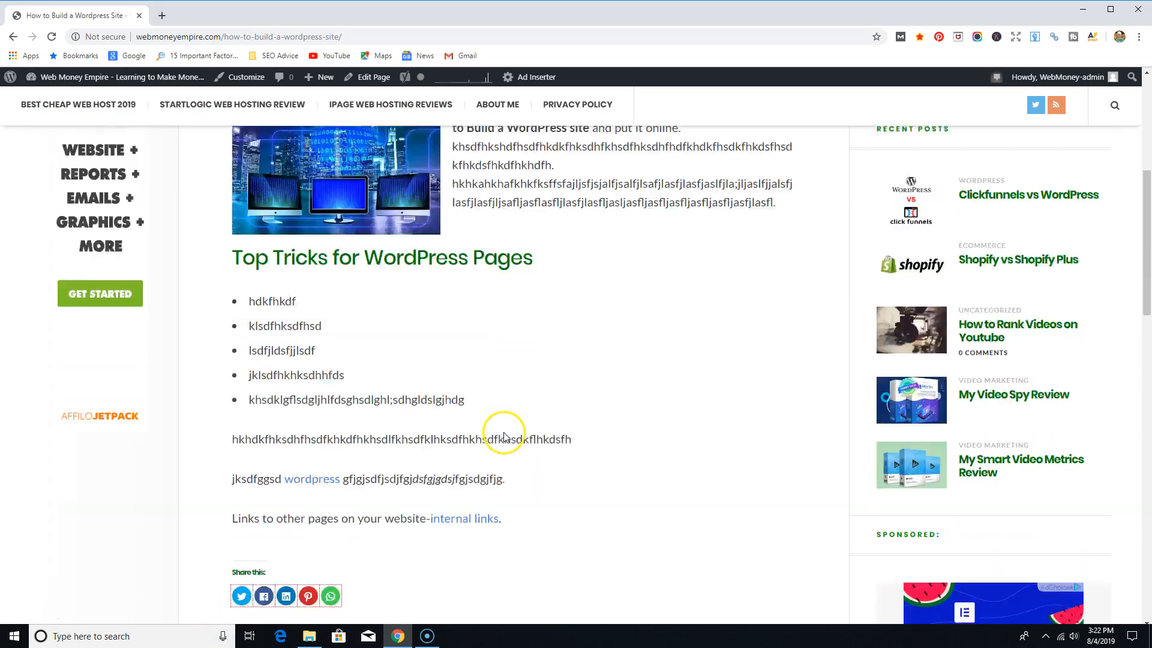
{"action": "scroll", "coordinate": [527, 513], "scroll_direction": "up", "scroll_amount": 7}
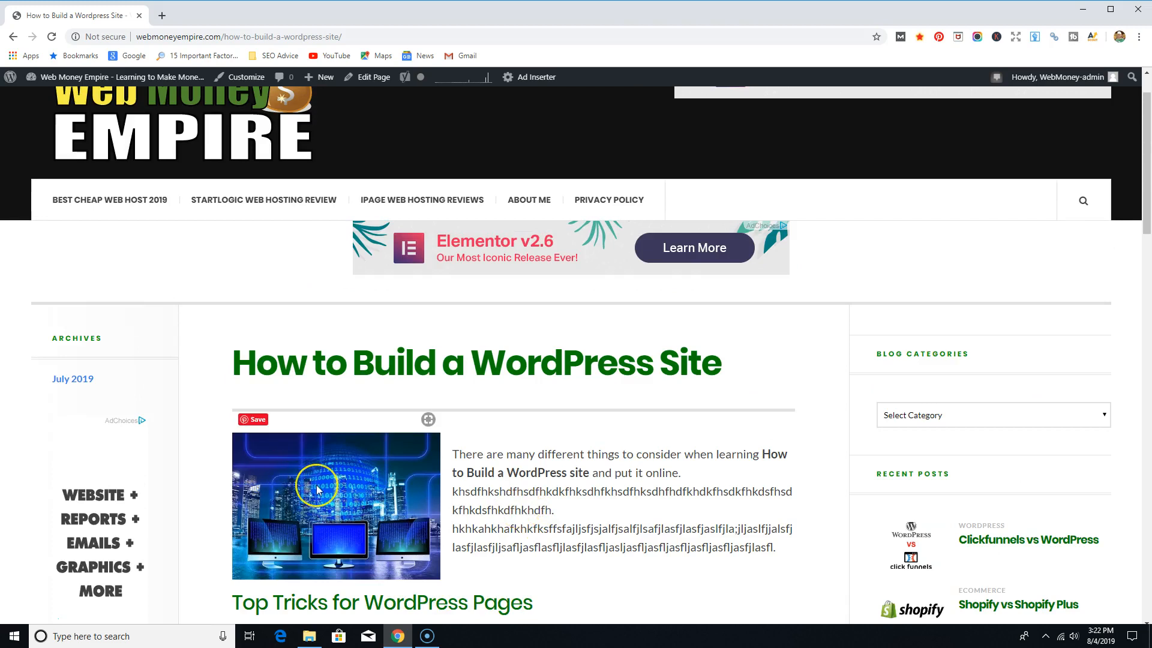
{"action": "scroll", "coordinate": [476, 468], "scroll_direction": "down", "scroll_amount": 8}
{"action": "scroll", "coordinate": [486, 462], "scroll_direction": "up", "scroll_amount": 9}
- Return to the page editor and move the "How to Build a Wordpress Site" page to the trash
{"action": "left_click", "coordinate": [13, 37]}
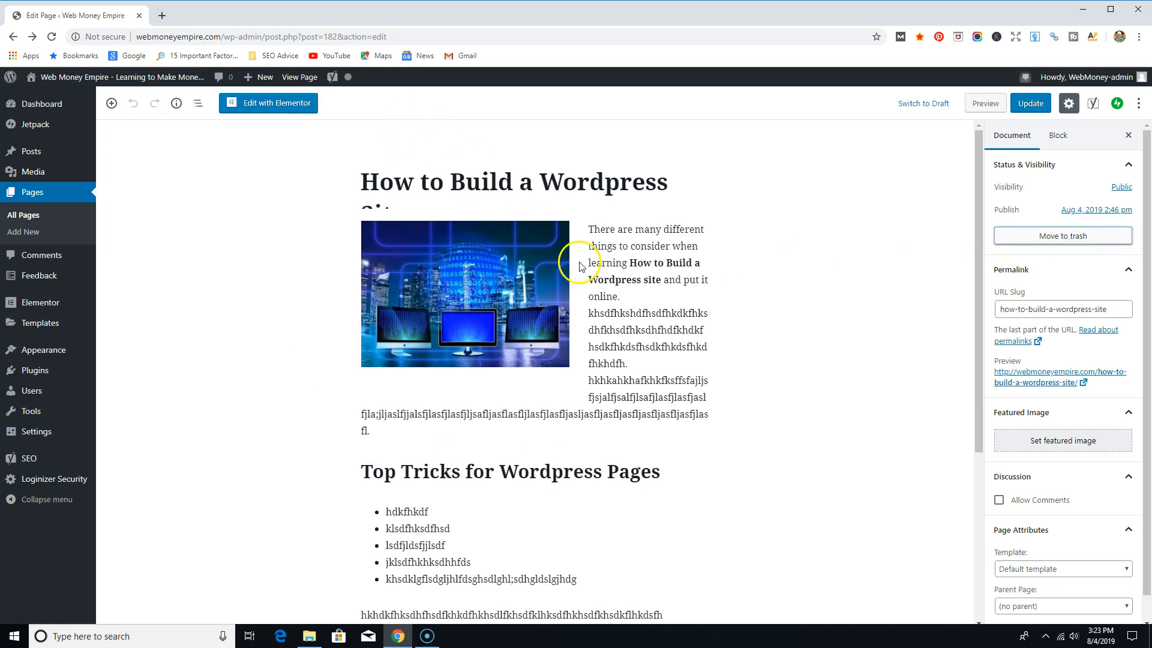
{"action": "left_click", "coordinate": [609, 265]}
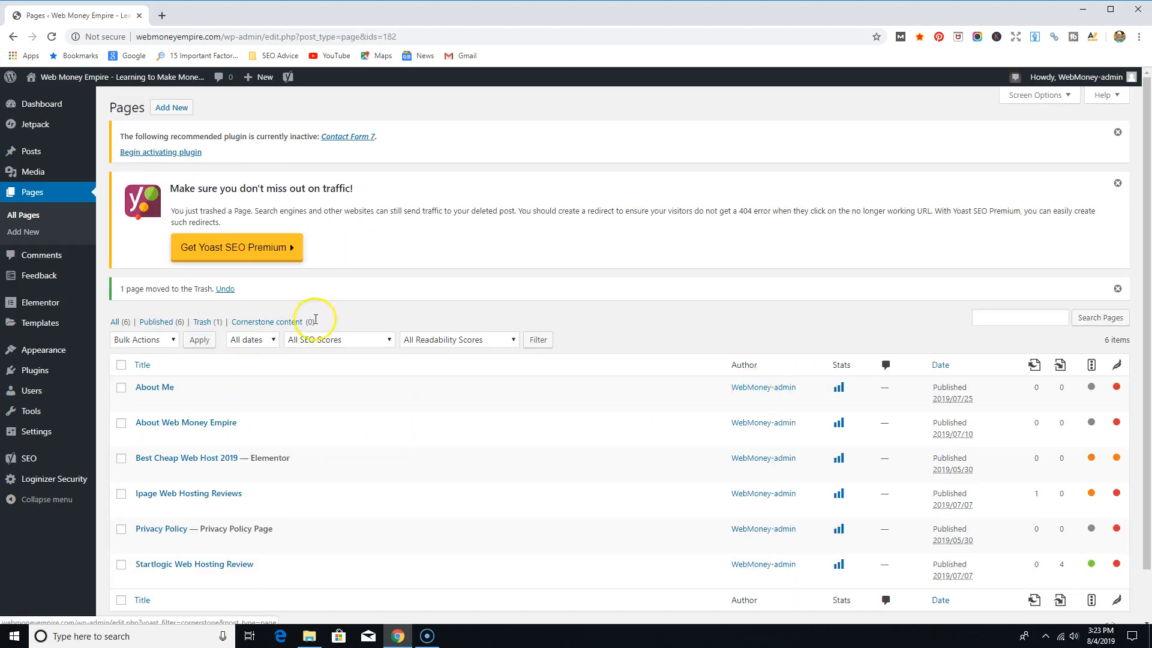
{"action": "left_click", "coordinate": [208, 323]}
{"action": "right_click", "coordinate": [208, 320]}
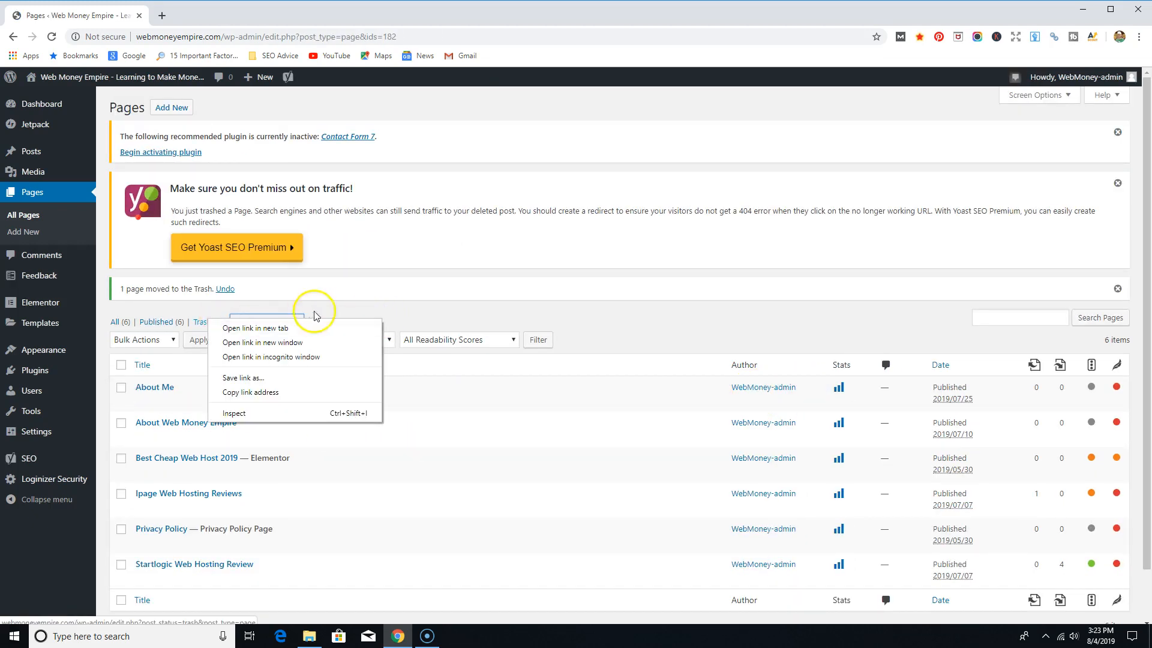
{"action": "left_click", "coordinate": [419, 317]}
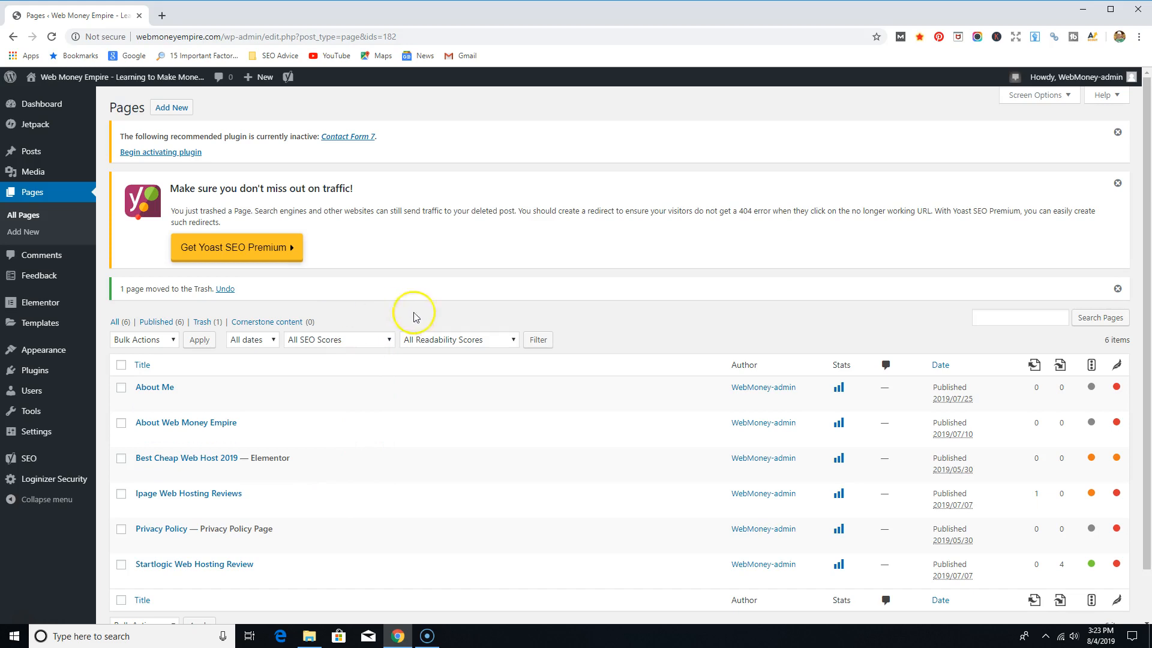
- Open the WordPress dashboard and look through its overview, draft, news and activity widgets
{"action": "scroll", "coordinate": [600, 317], "scroll_direction": "down", "scroll_amount": 1}
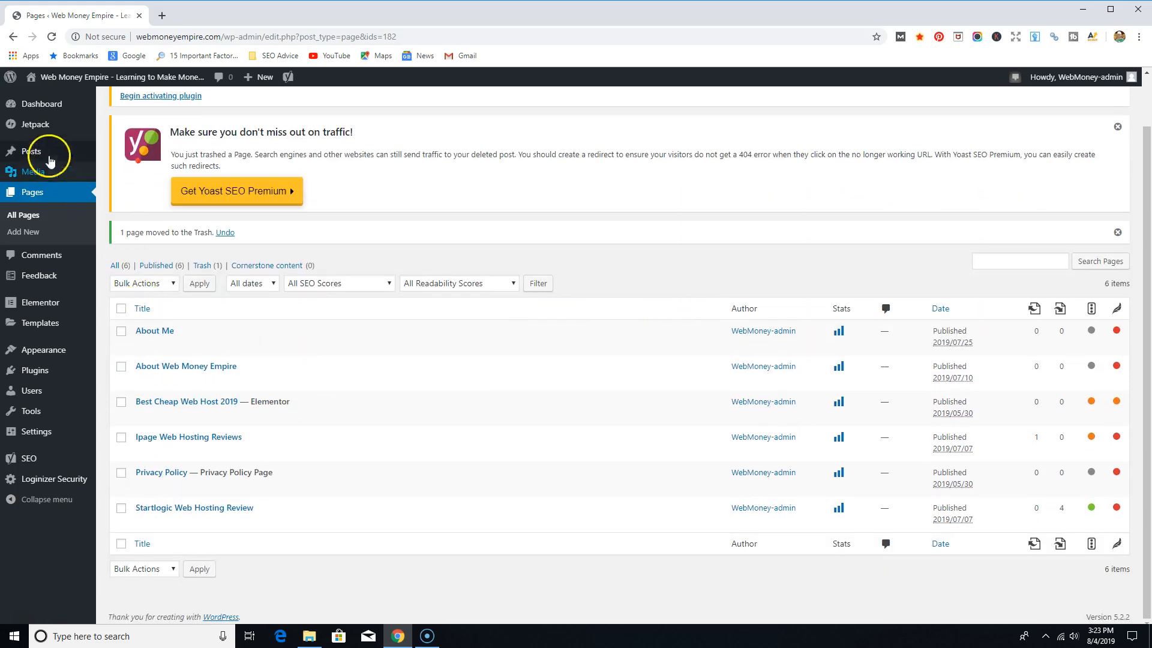
{"action": "left_click", "coordinate": [48, 105]}
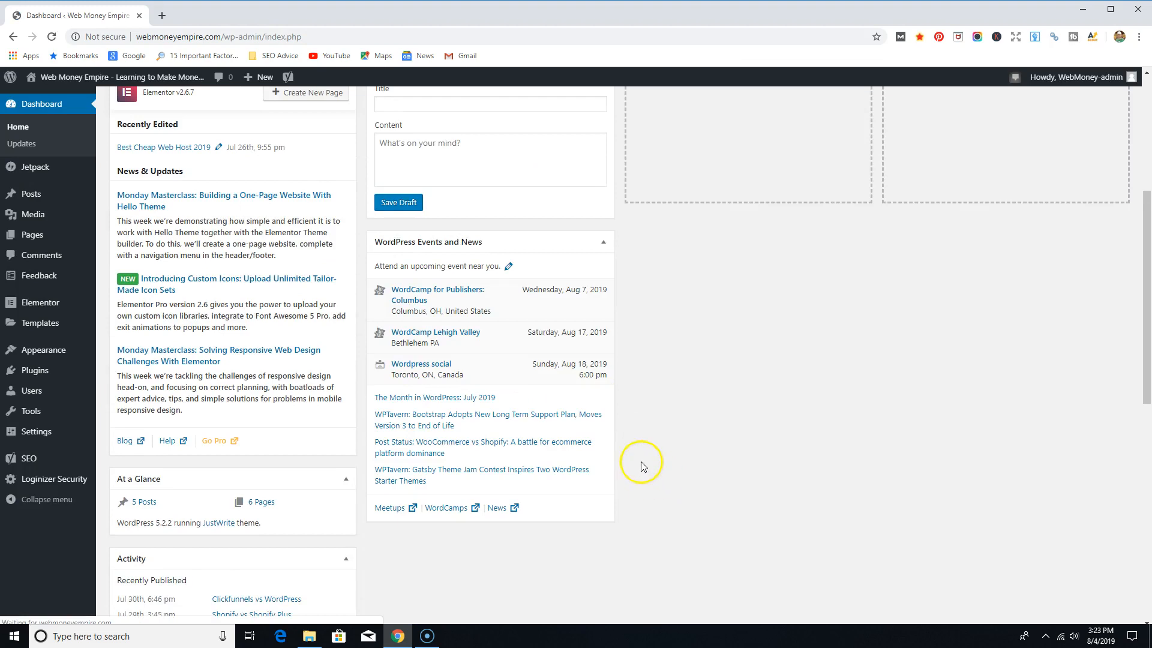
{"action": "scroll", "coordinate": [641, 465], "scroll_direction": "down", "scroll_amount": 4}
{"action": "scroll", "coordinate": [607, 460], "scroll_direction": "up", "scroll_amount": 8}
{"action": "scroll", "coordinate": [386, 392], "scroll_direction": "up", "scroll_amount": 1}
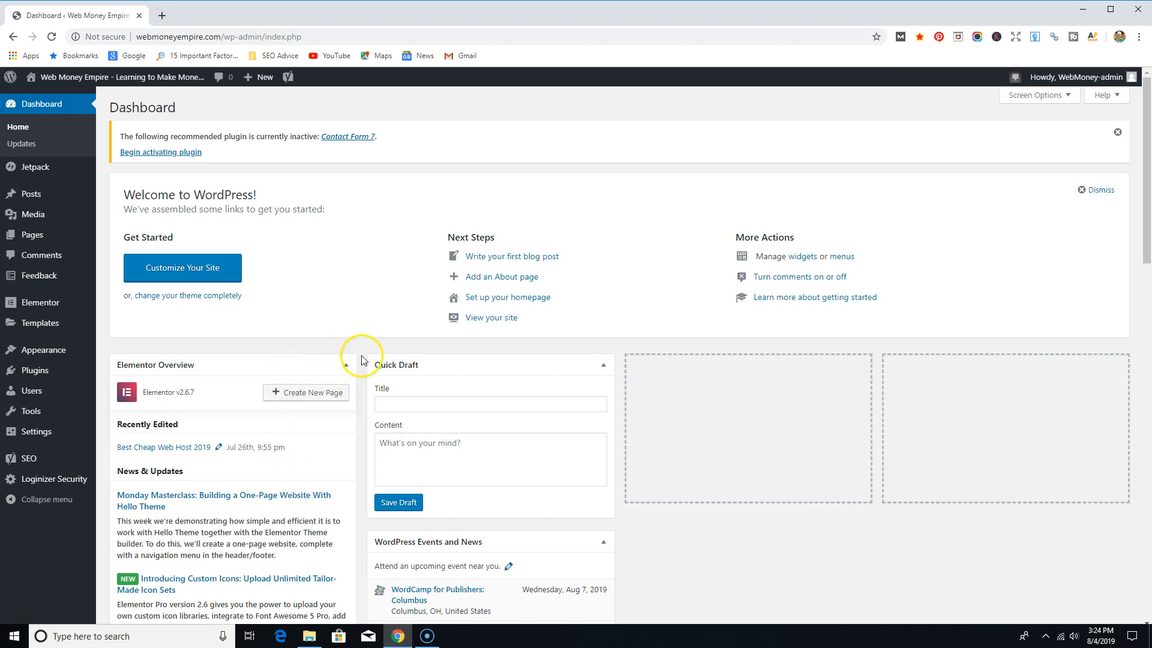
{"action": "mouse_move", "coordinate": [121, 75]}
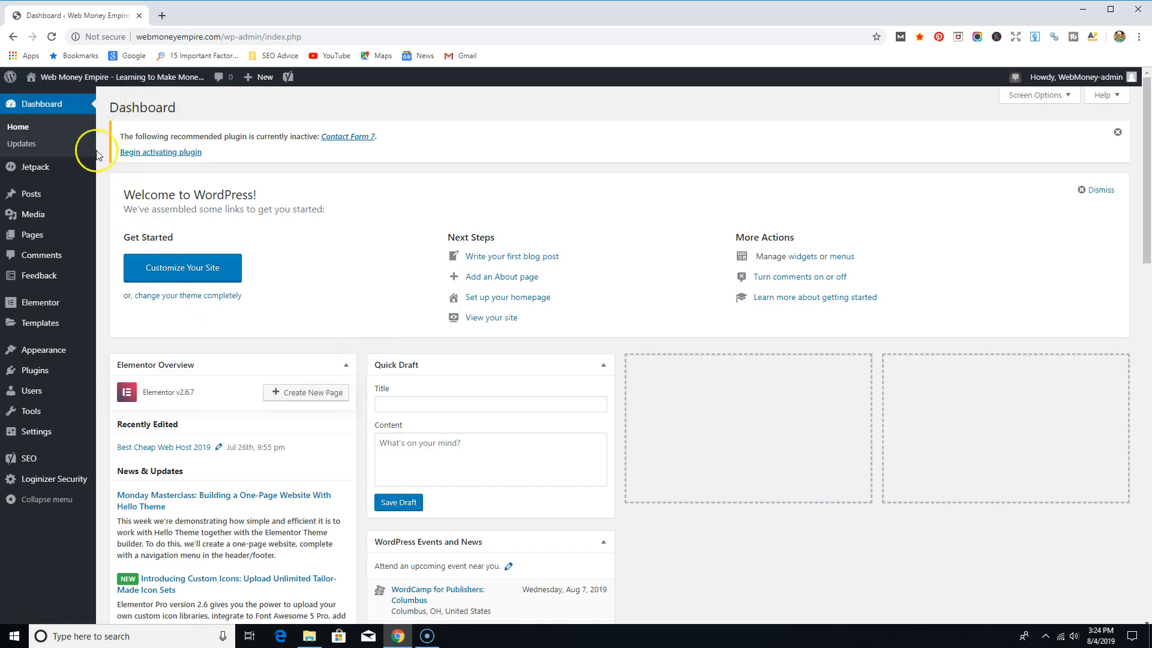
{"action": "left_click", "coordinate": [427, 635]}
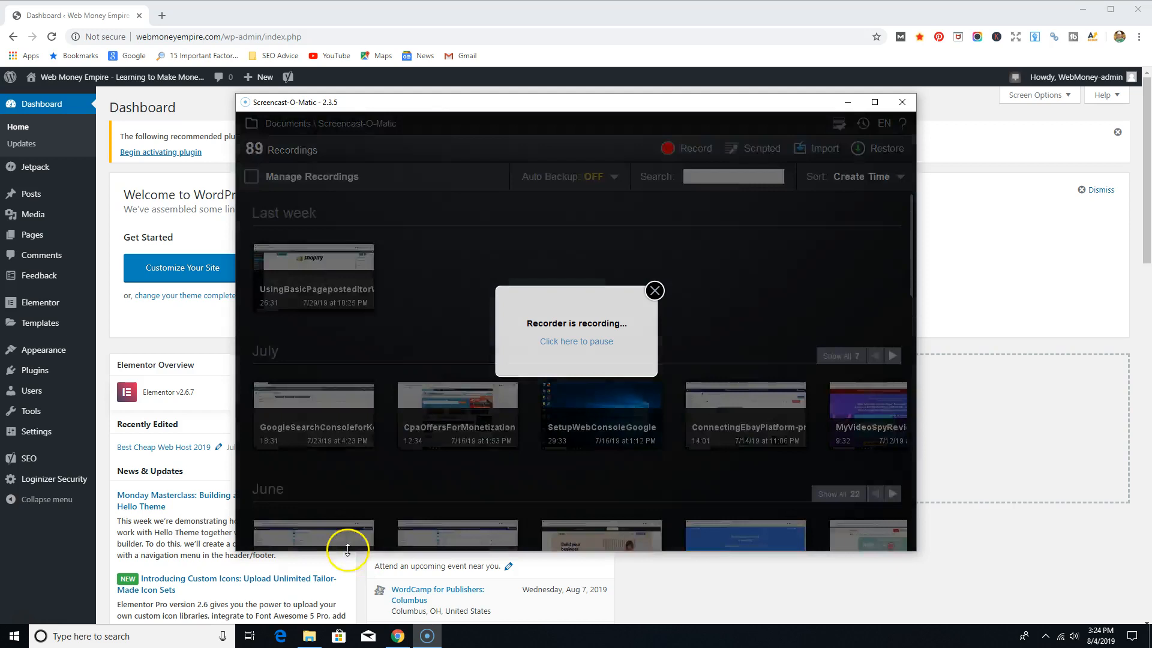
{"action": "left_click", "coordinate": [652, 291]}
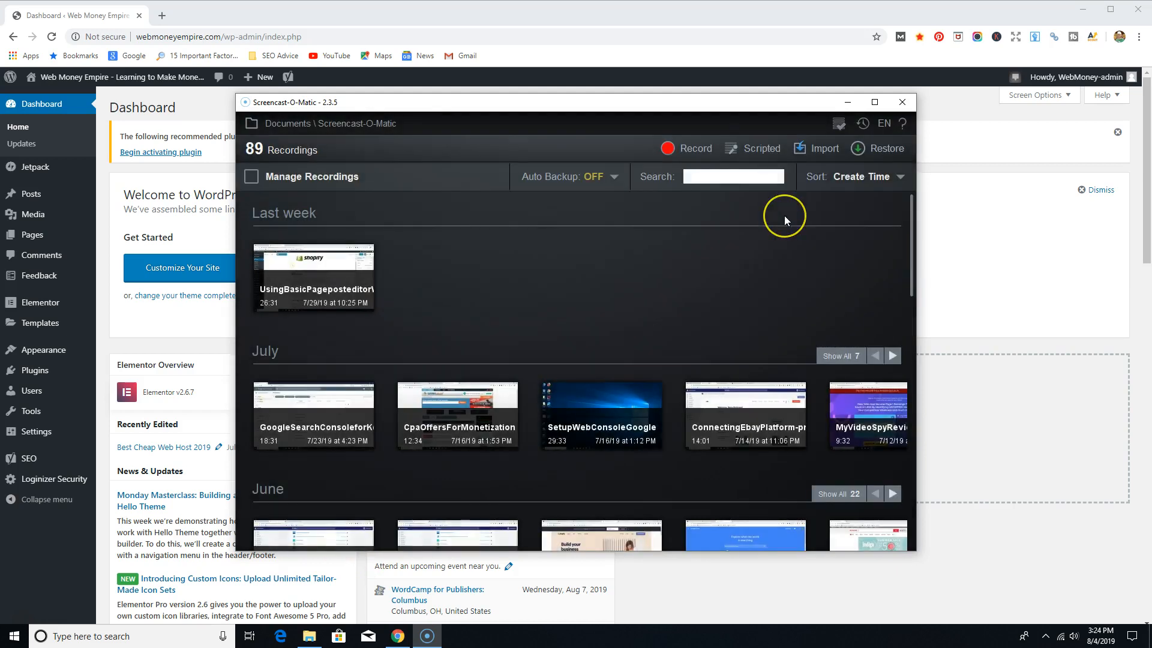